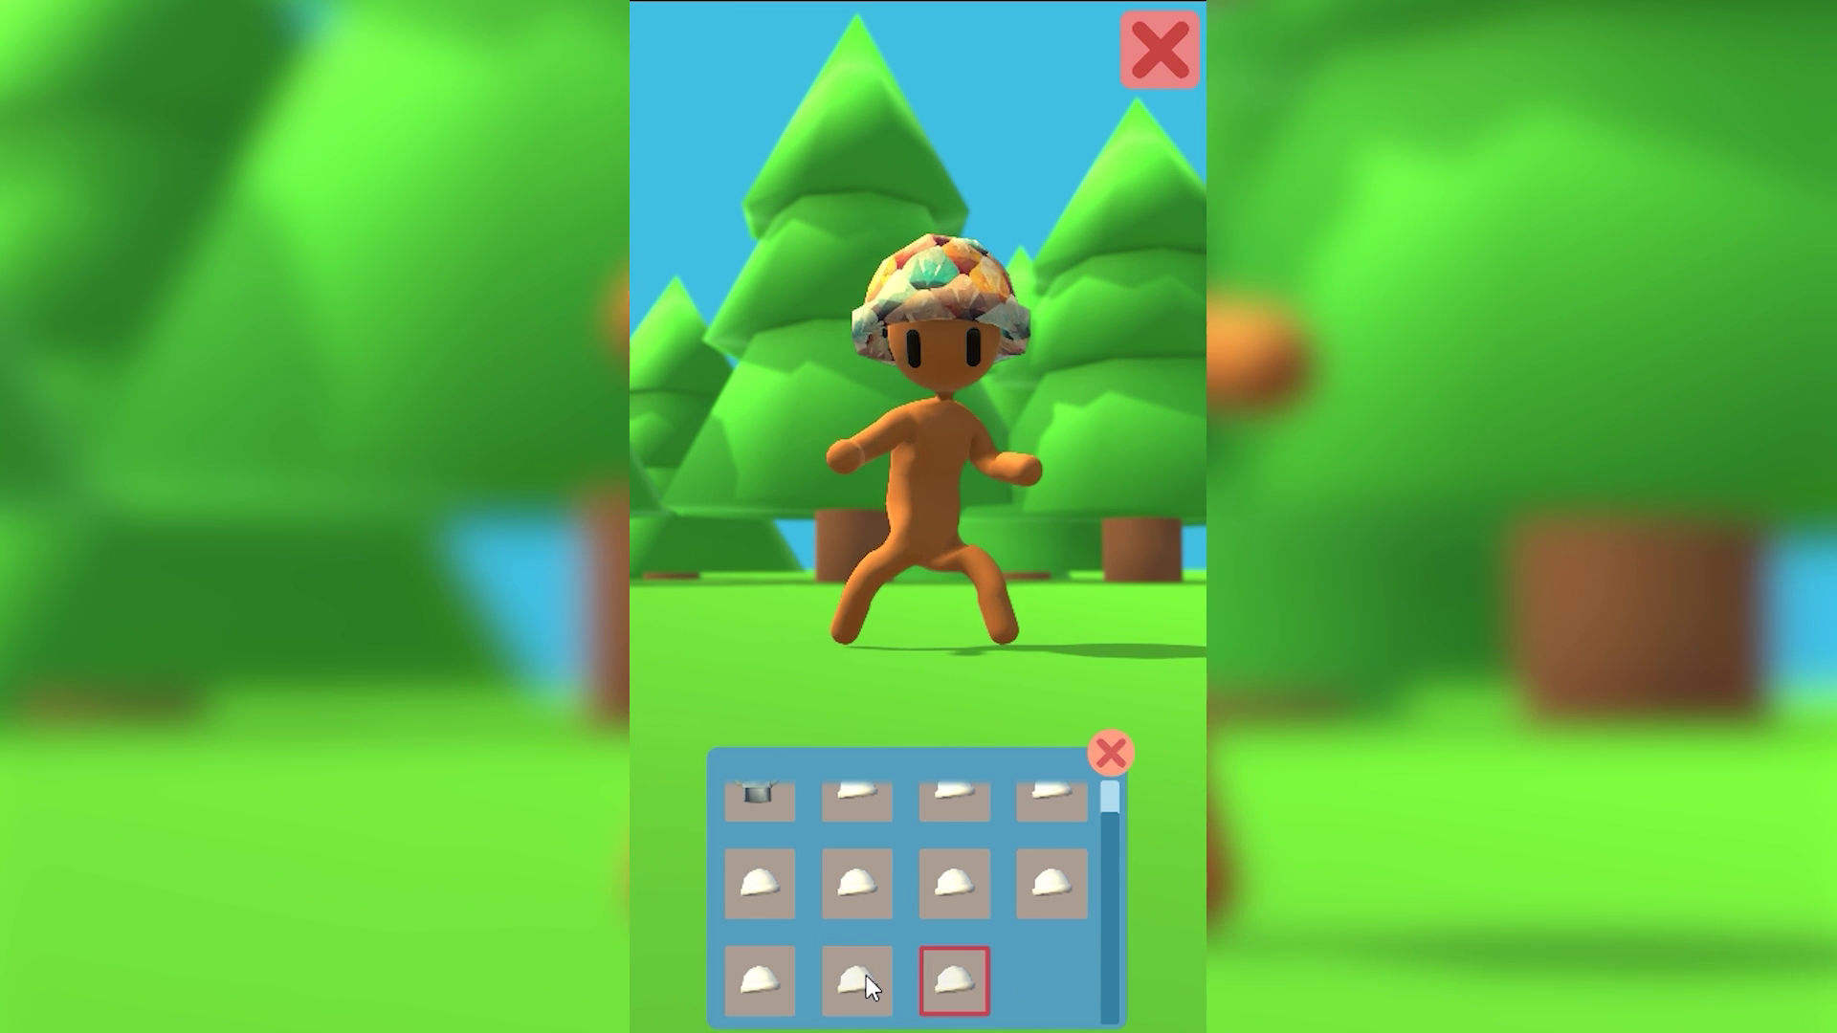
- Equip the second hat in the last row of the game's inventory
click(861, 976)
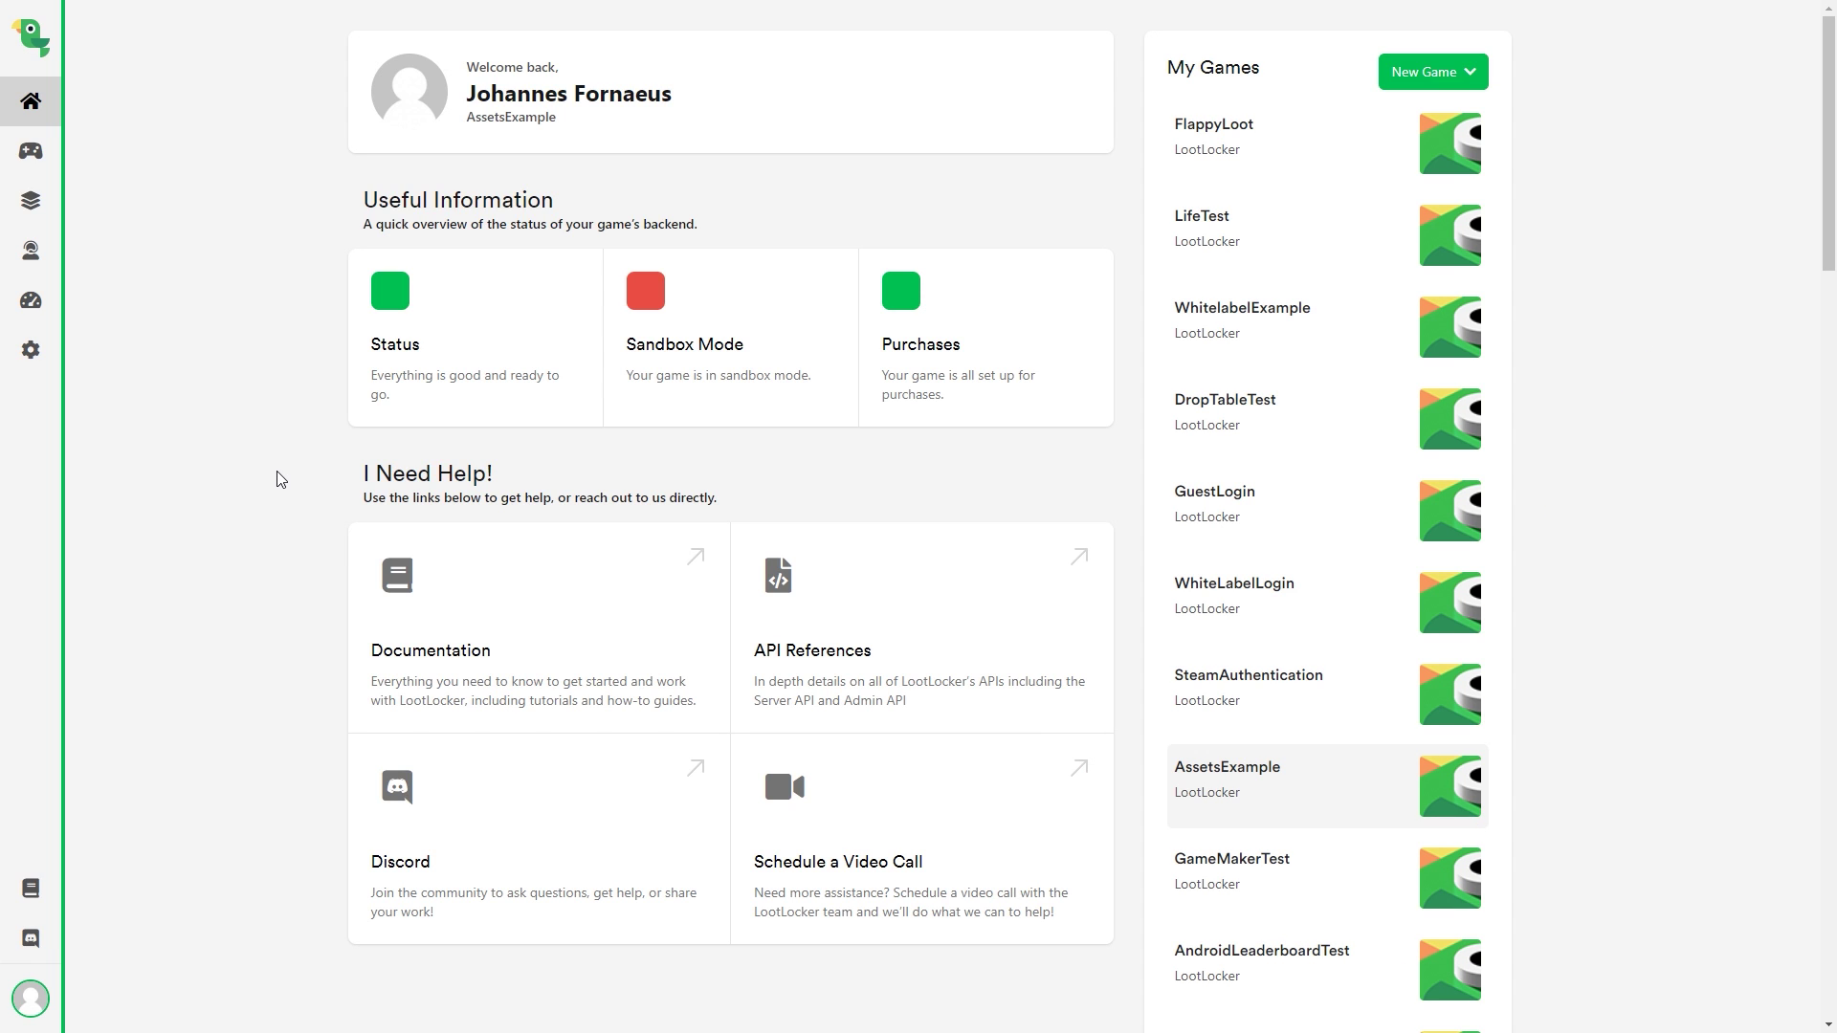
- In the game settings, add an asset context named Customization, choose its complexity and save the contexts
click(55, 358)
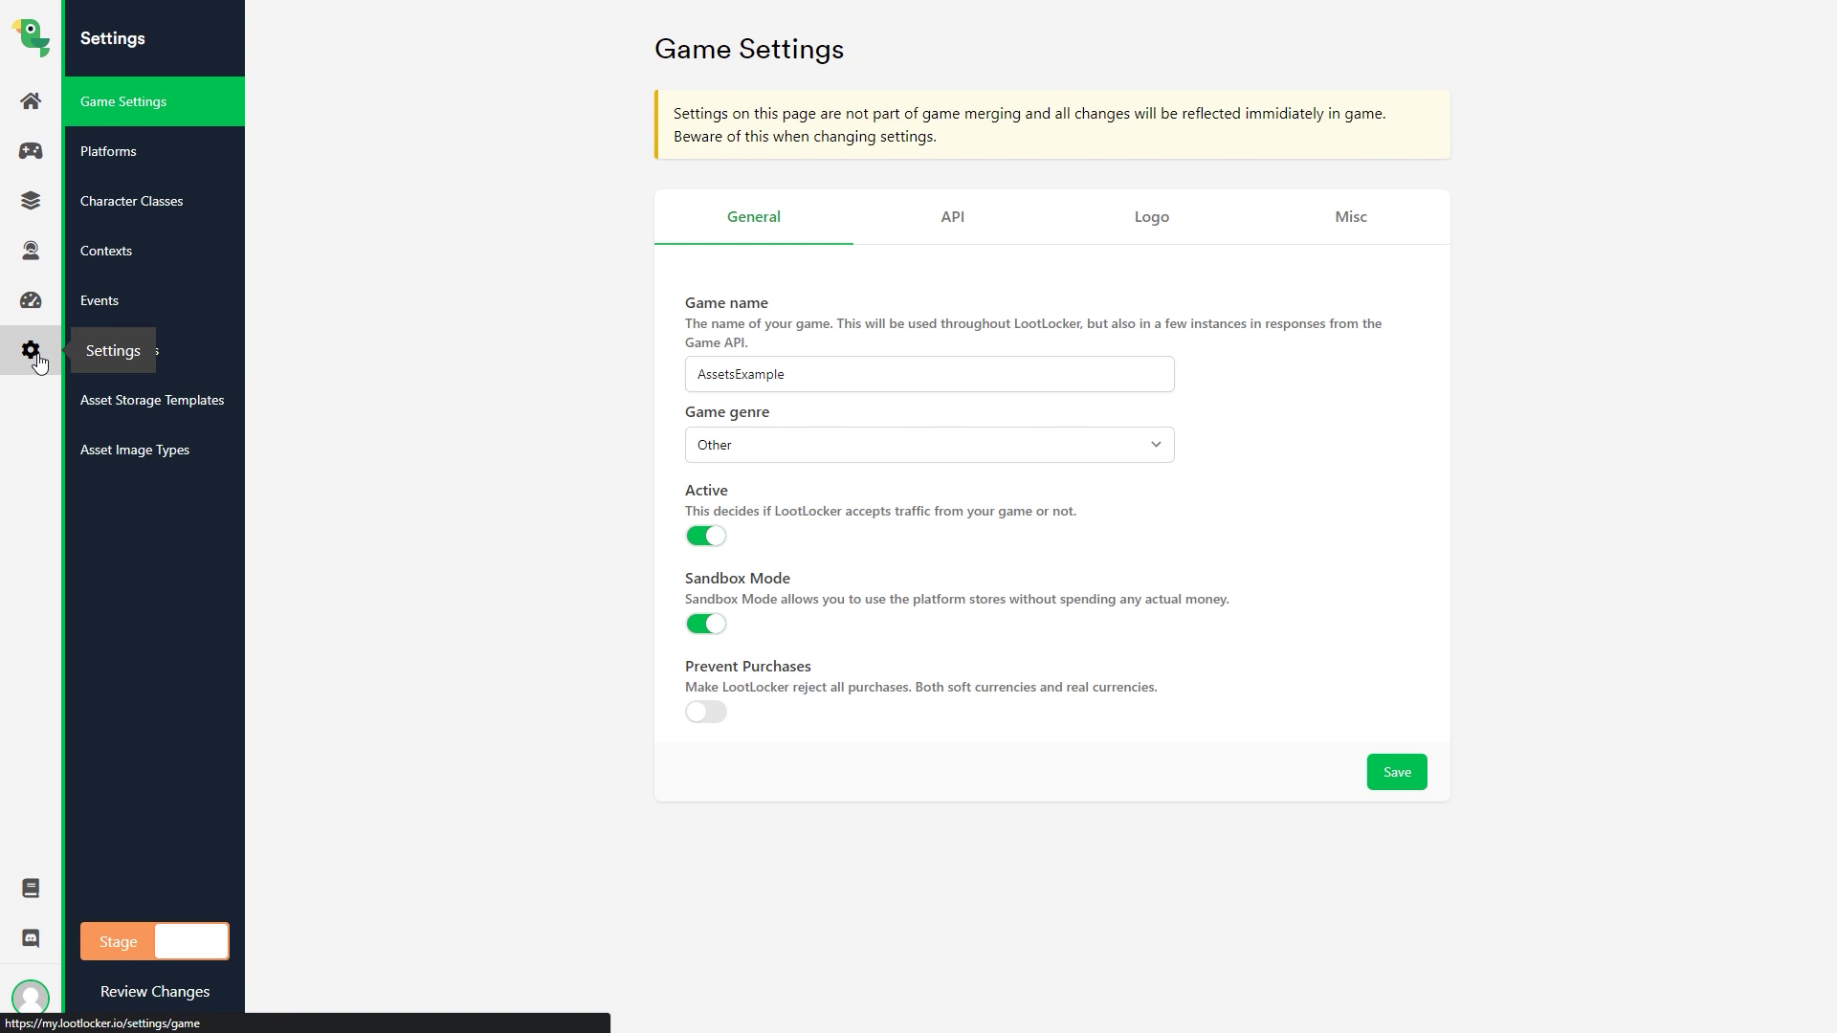
click(142, 270)
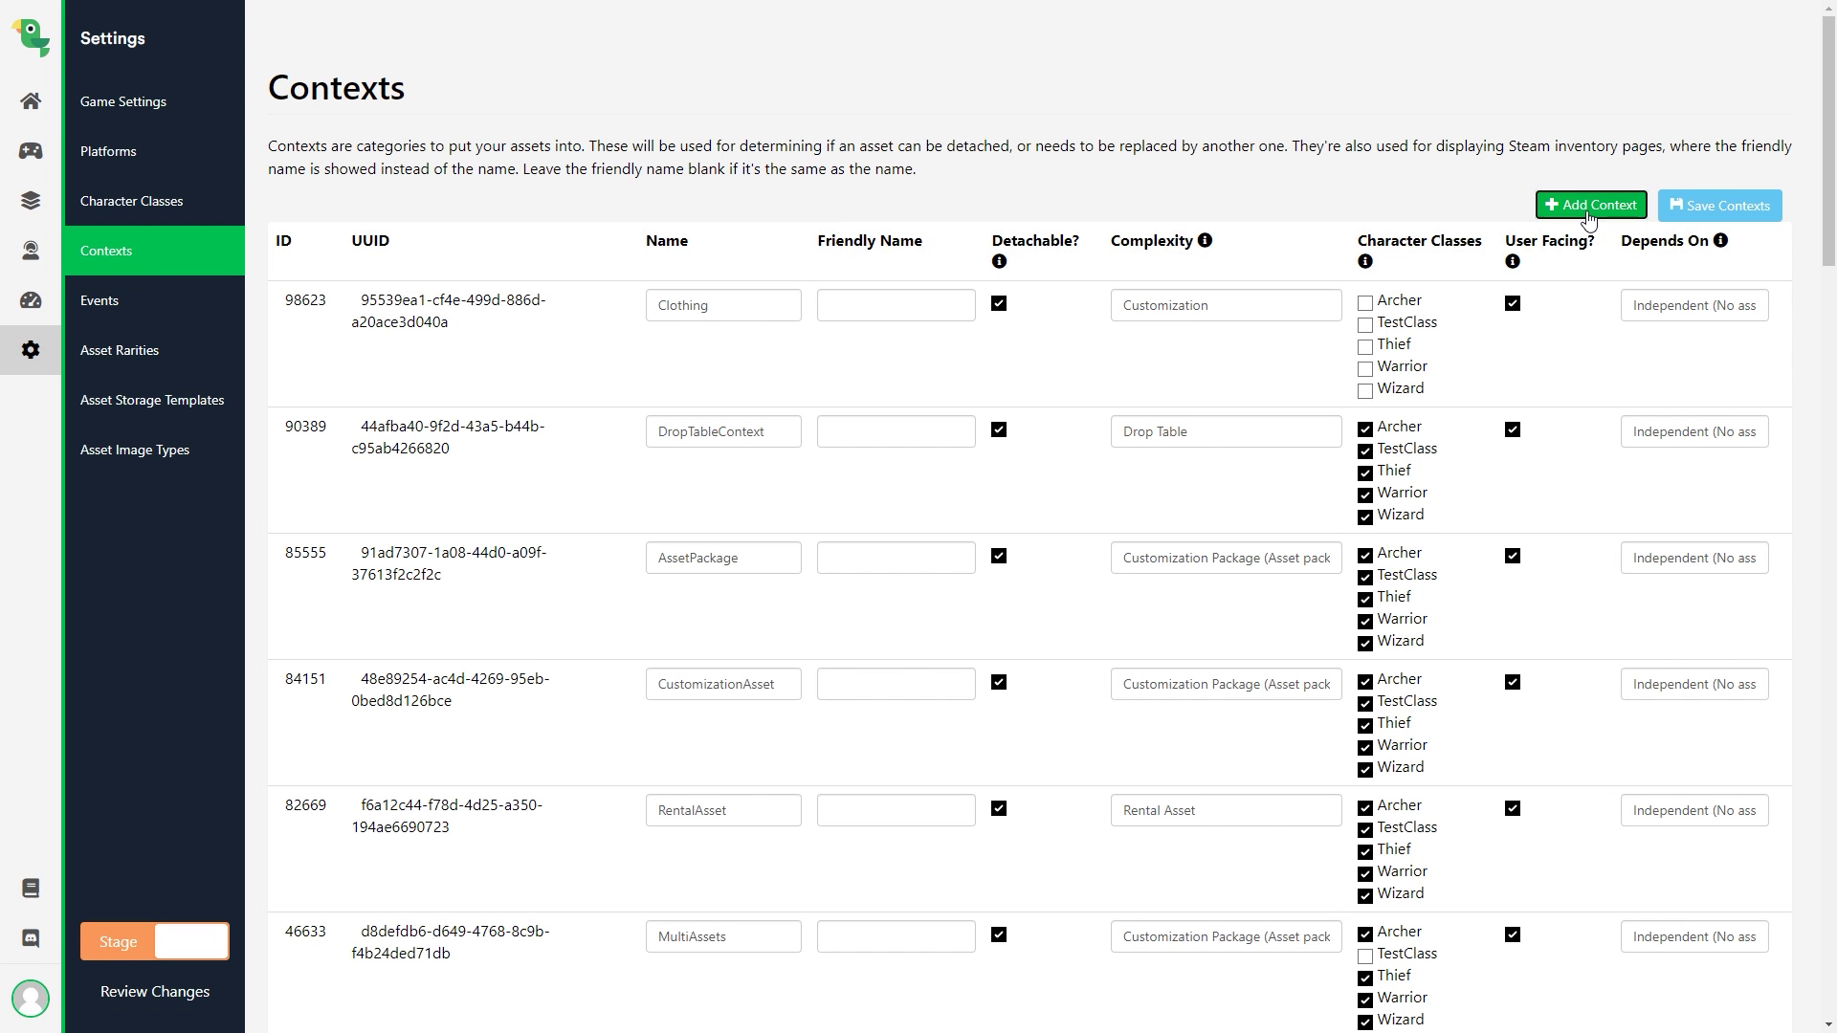
click(1591, 205)
click(683, 316)
text(Customixation)
click(1215, 306)
click(1186, 330)
click(1719, 205)
- Set the character class checkboxes for Archer, TestClass, Thief, Warrior and Wizard on the new context
click(1365, 302)
click(1365, 324)
click(1365, 347)
click(1365, 369)
click(1365, 390)
- Create a new asset named CustomizationAsset in the Customization context
click(34, 153)
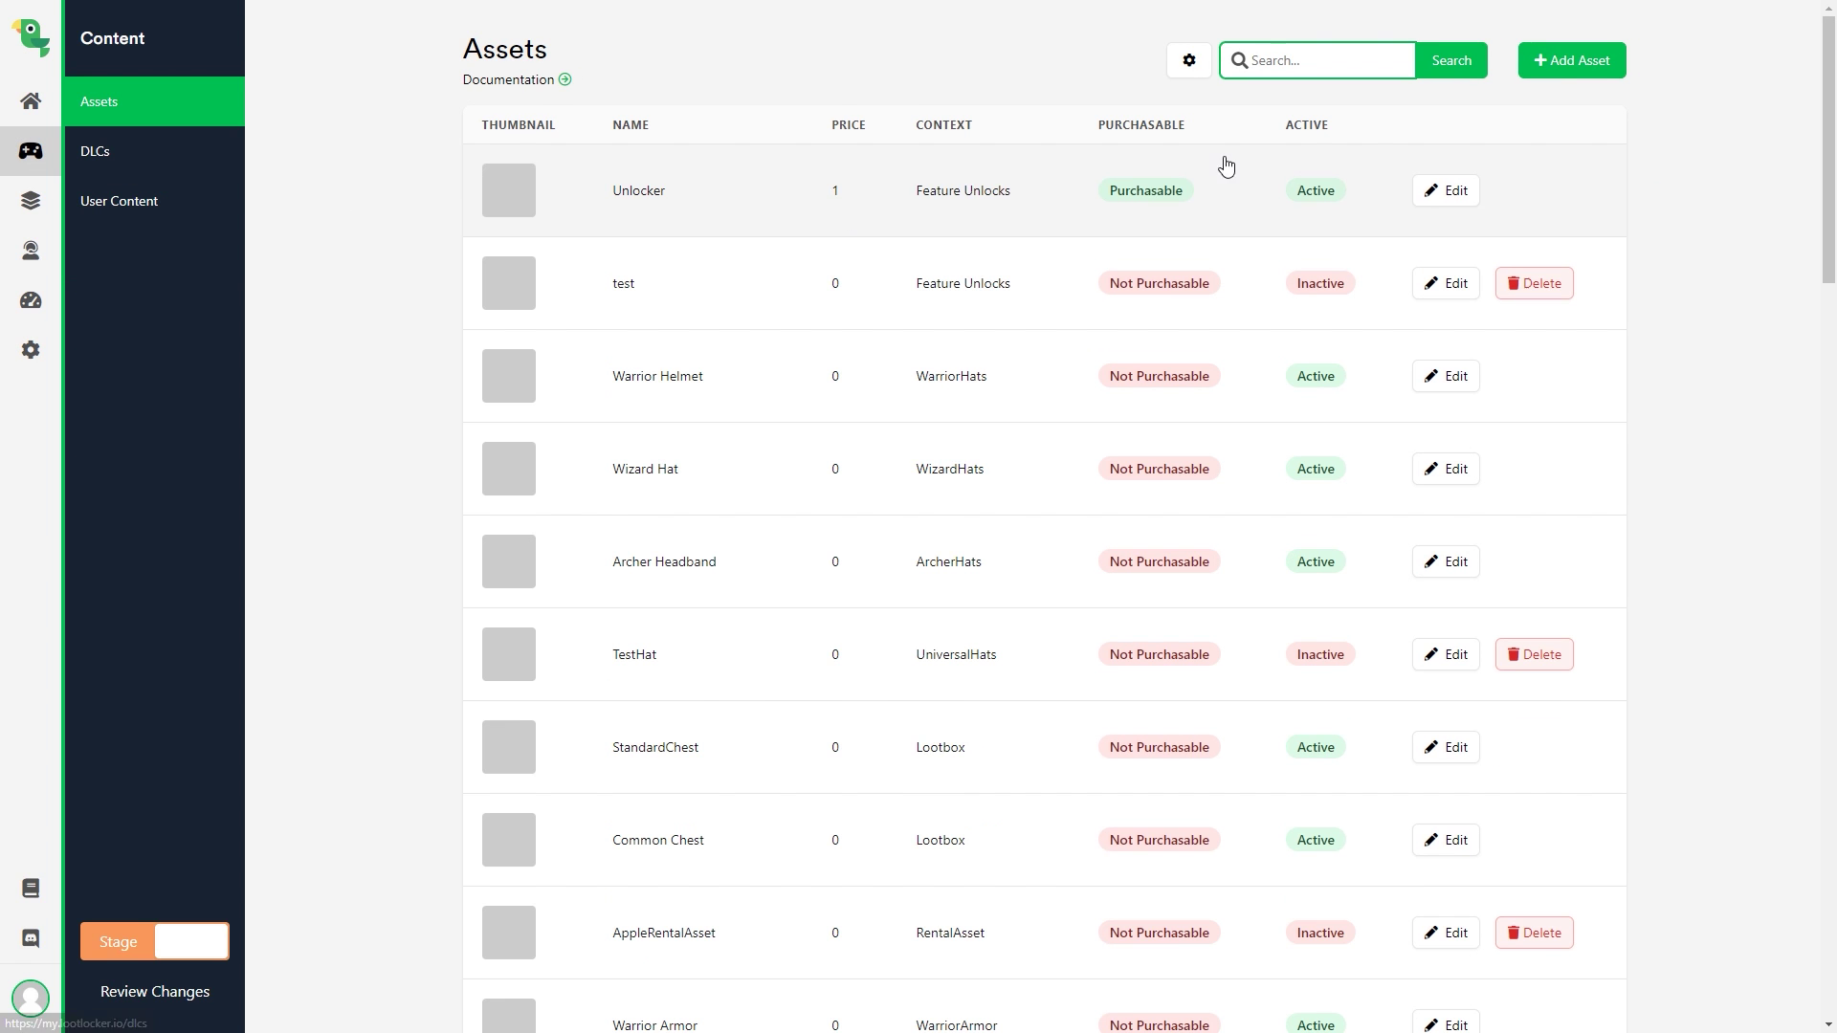
click(1570, 72)
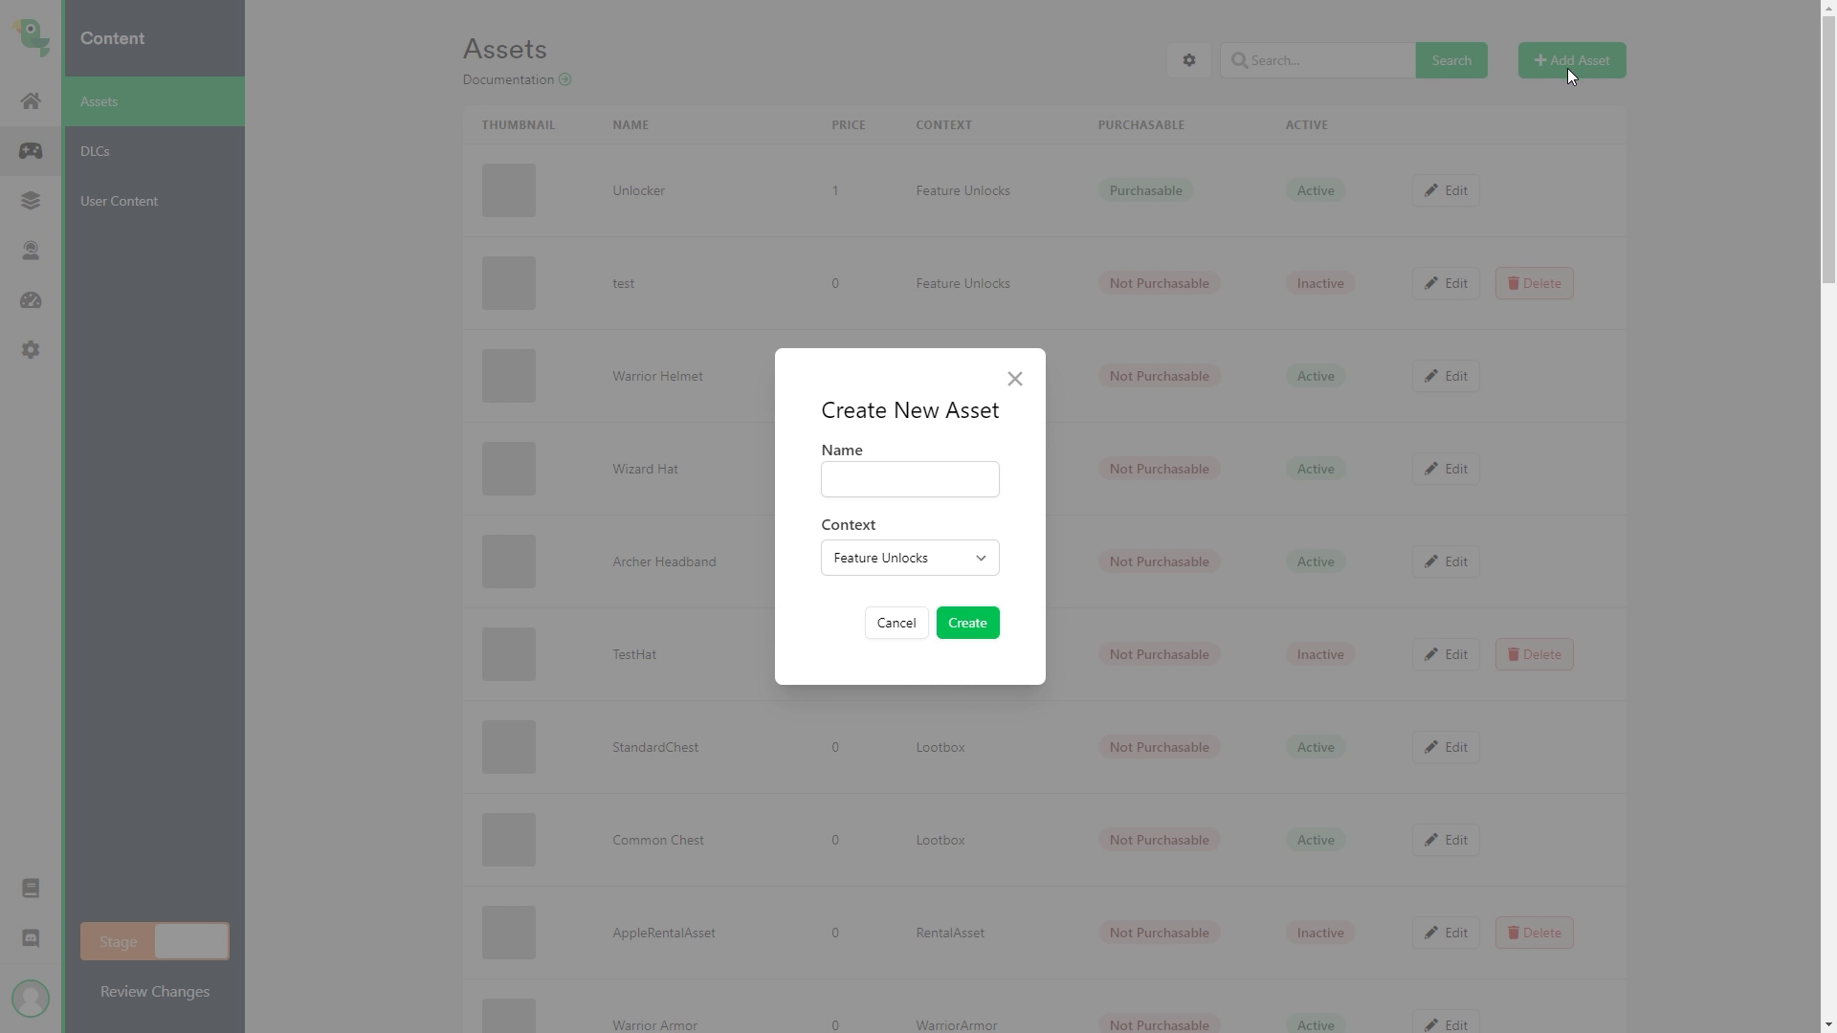
click(863, 486)
text(CustomizationAsset)
click(881, 564)
click(873, 955)
click(967, 624)
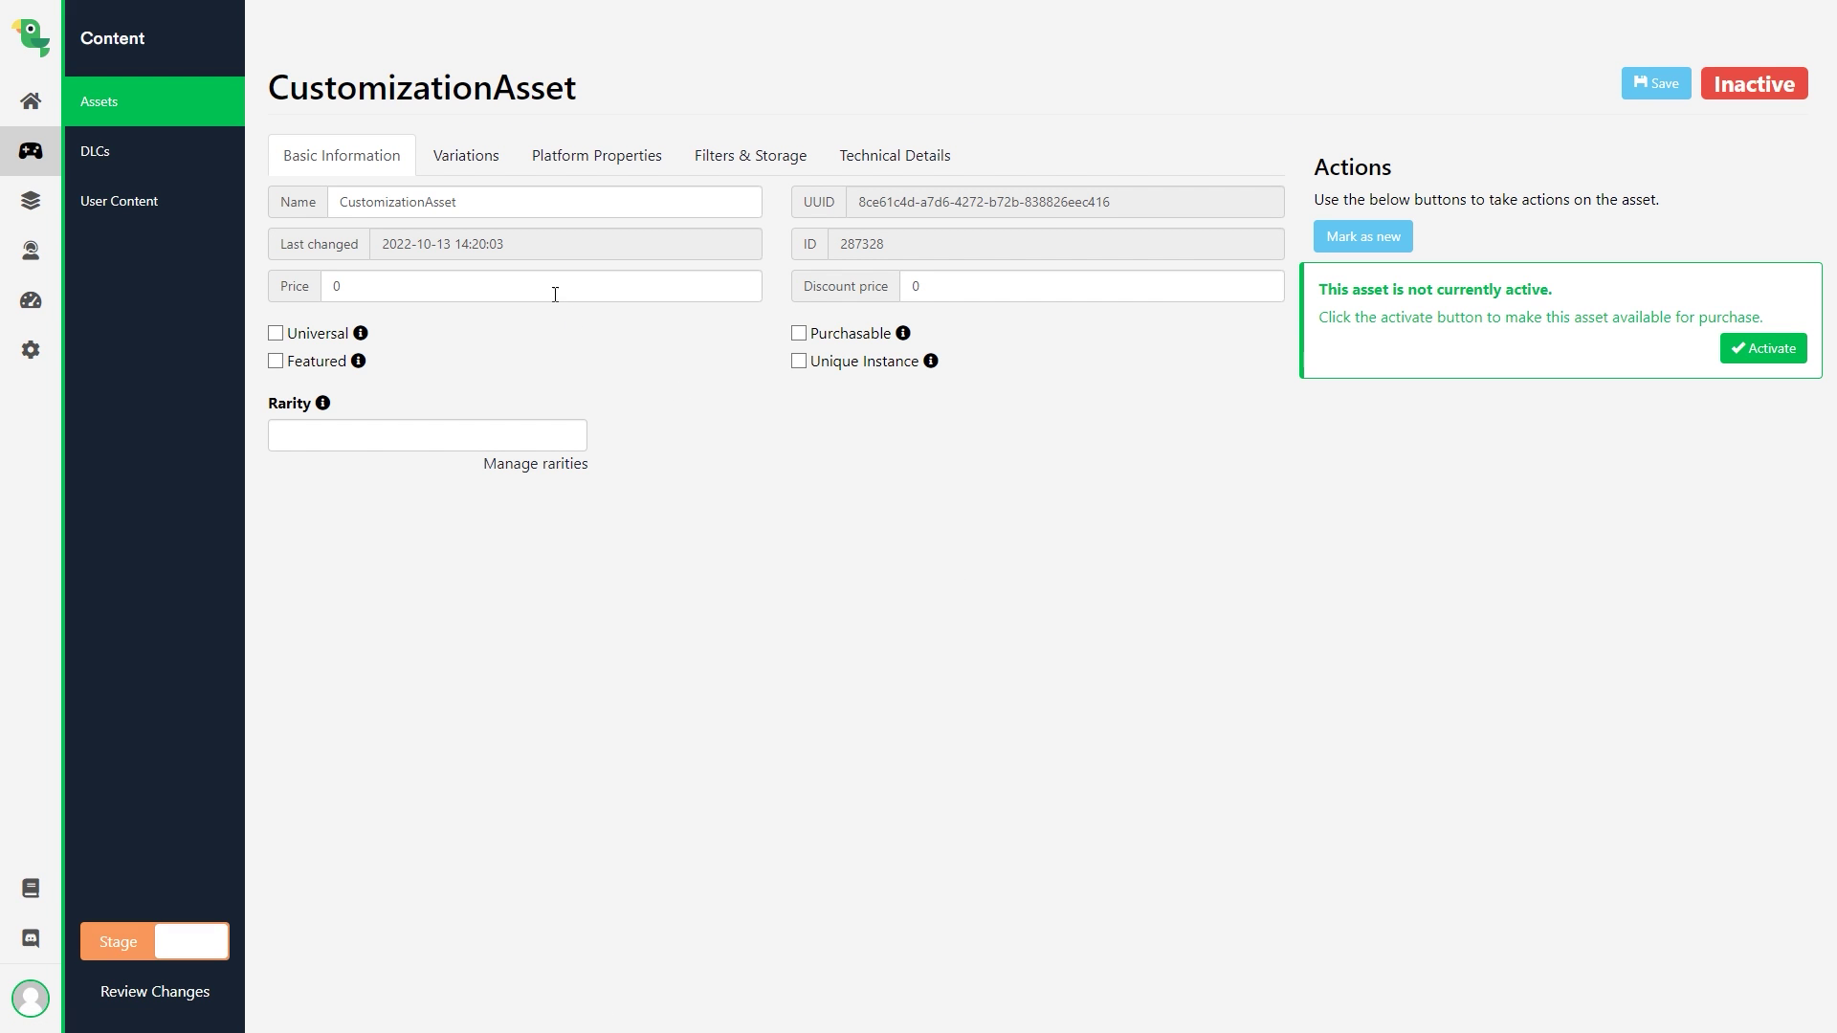
- Add a variation with a material entry to CustomizationAsset and check the material's path fields and minimum game version choices
click(475, 167)
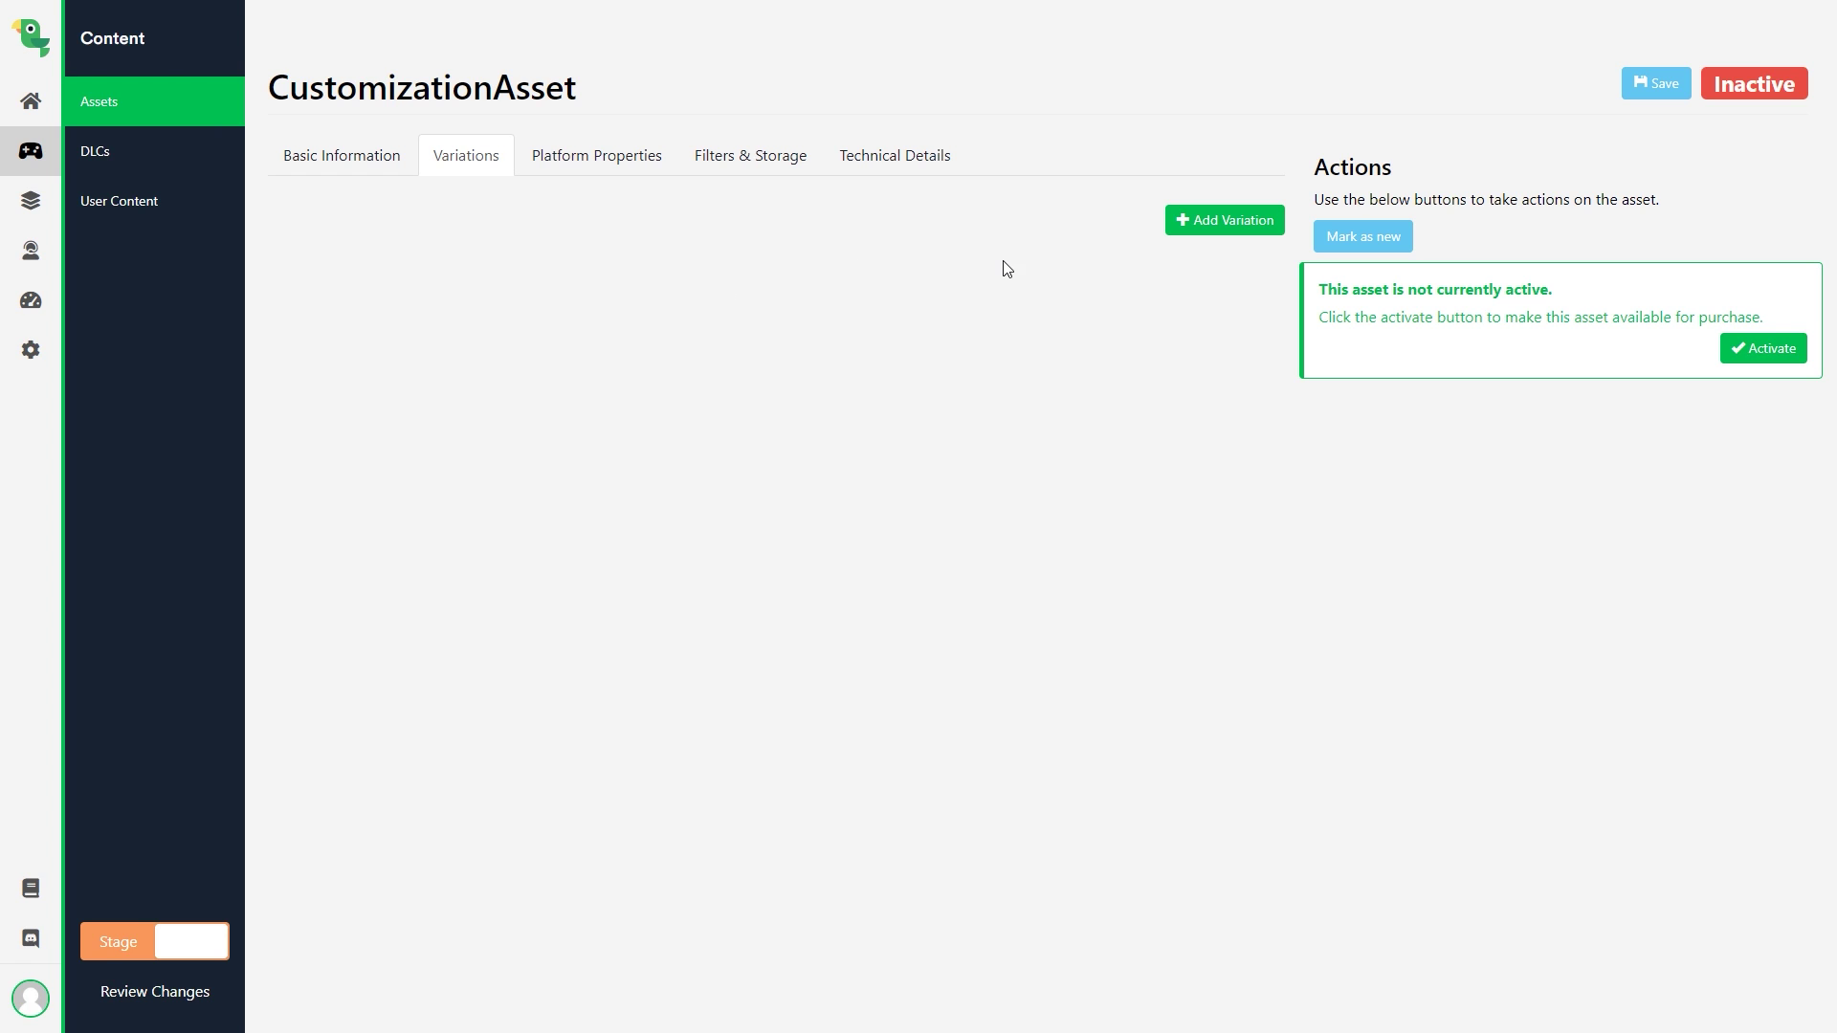
click(1195, 232)
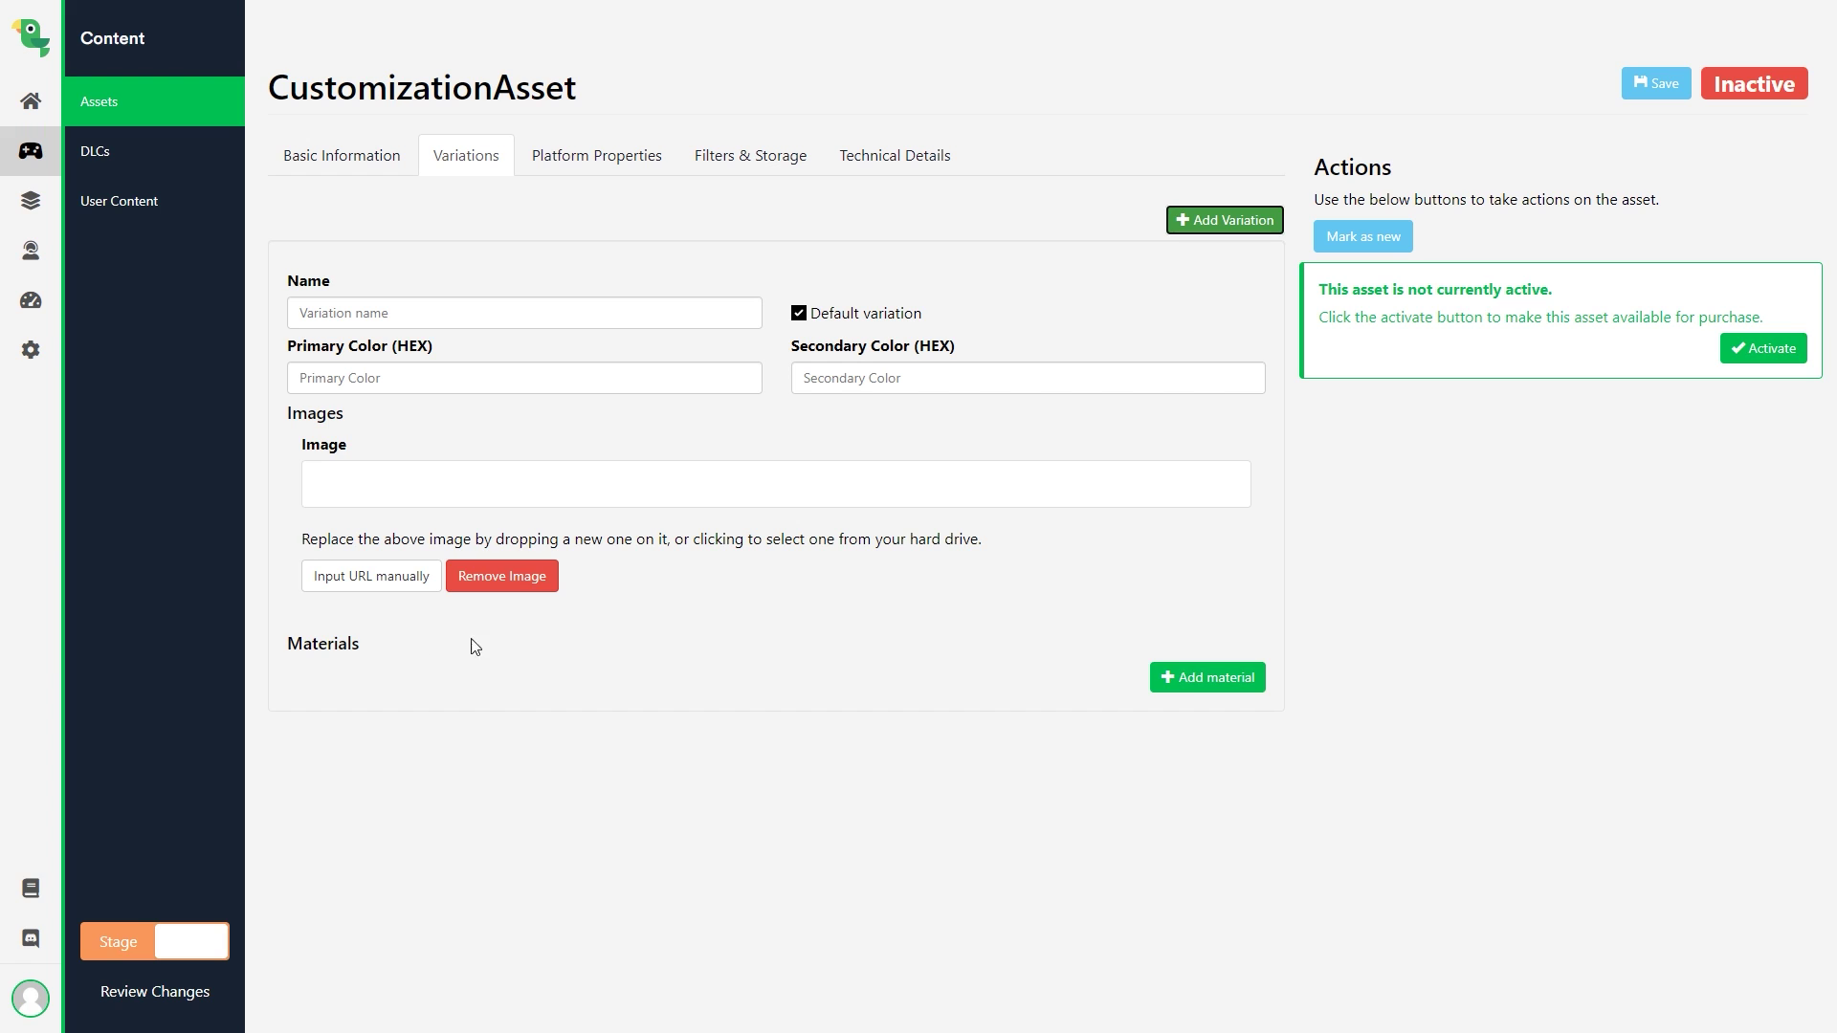
click(1185, 687)
scroll(813, 646, down, 1)
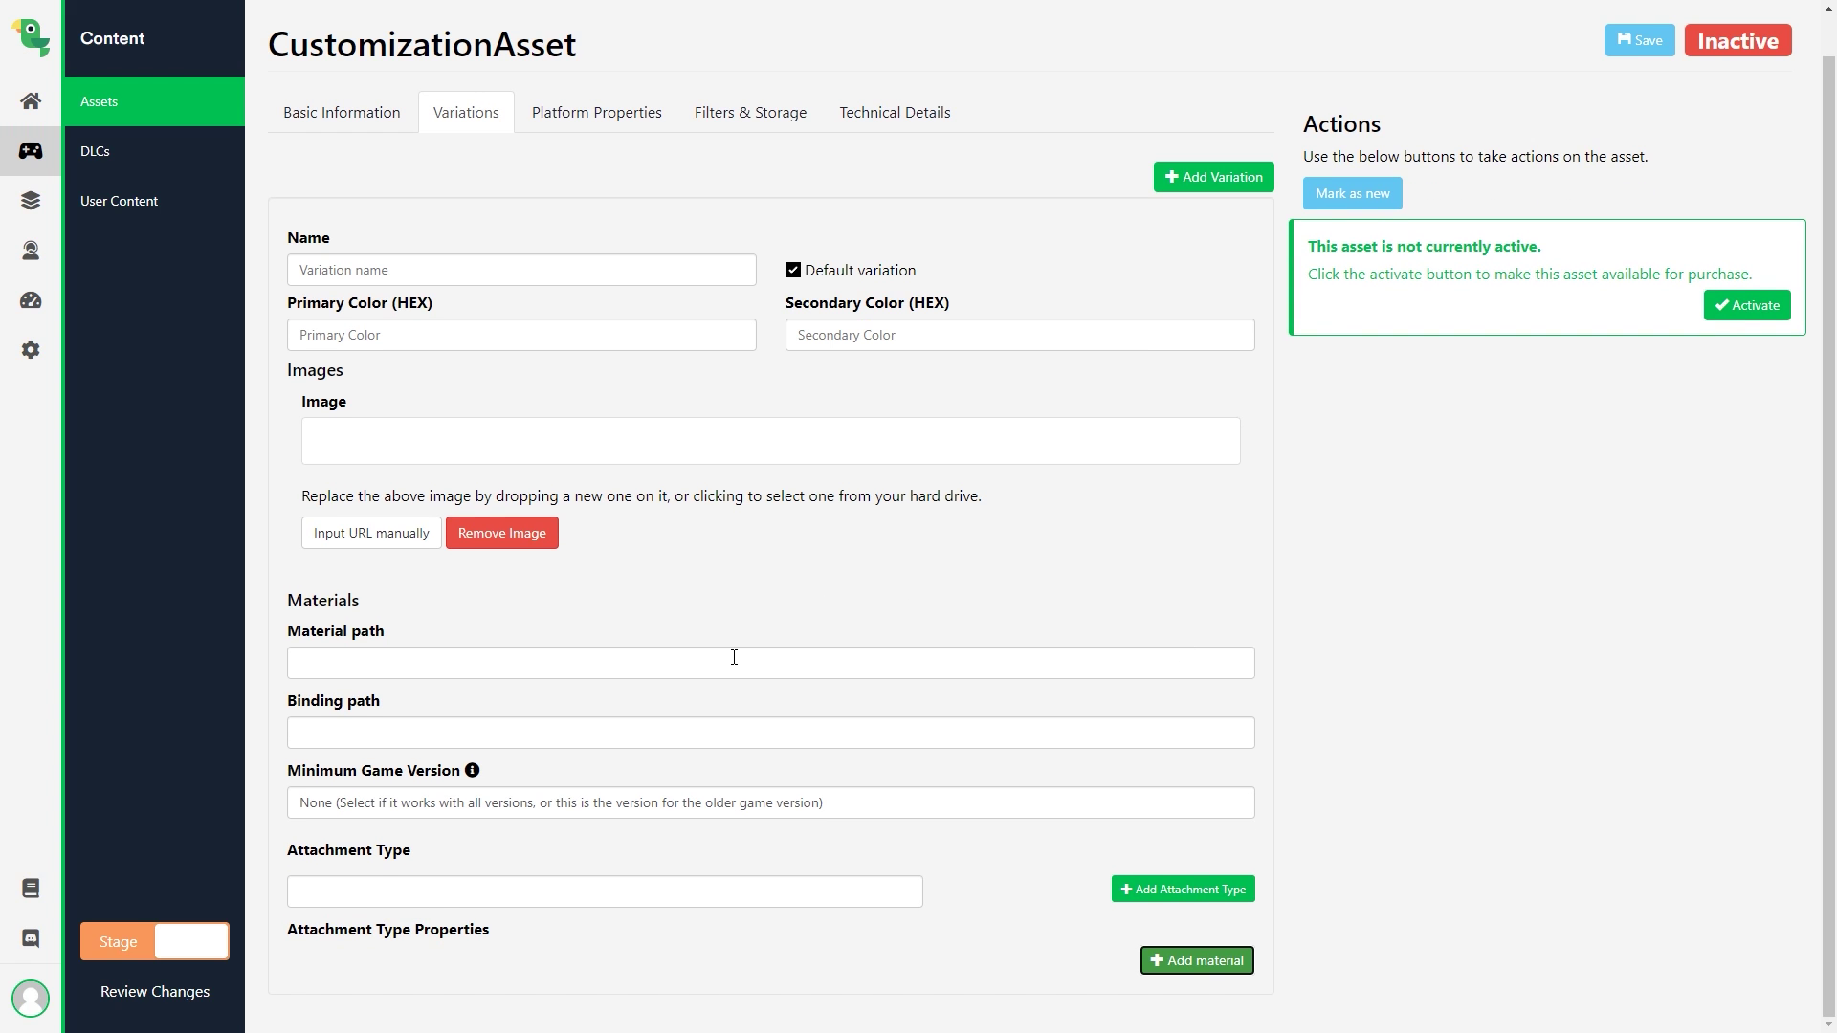
click(416, 668)
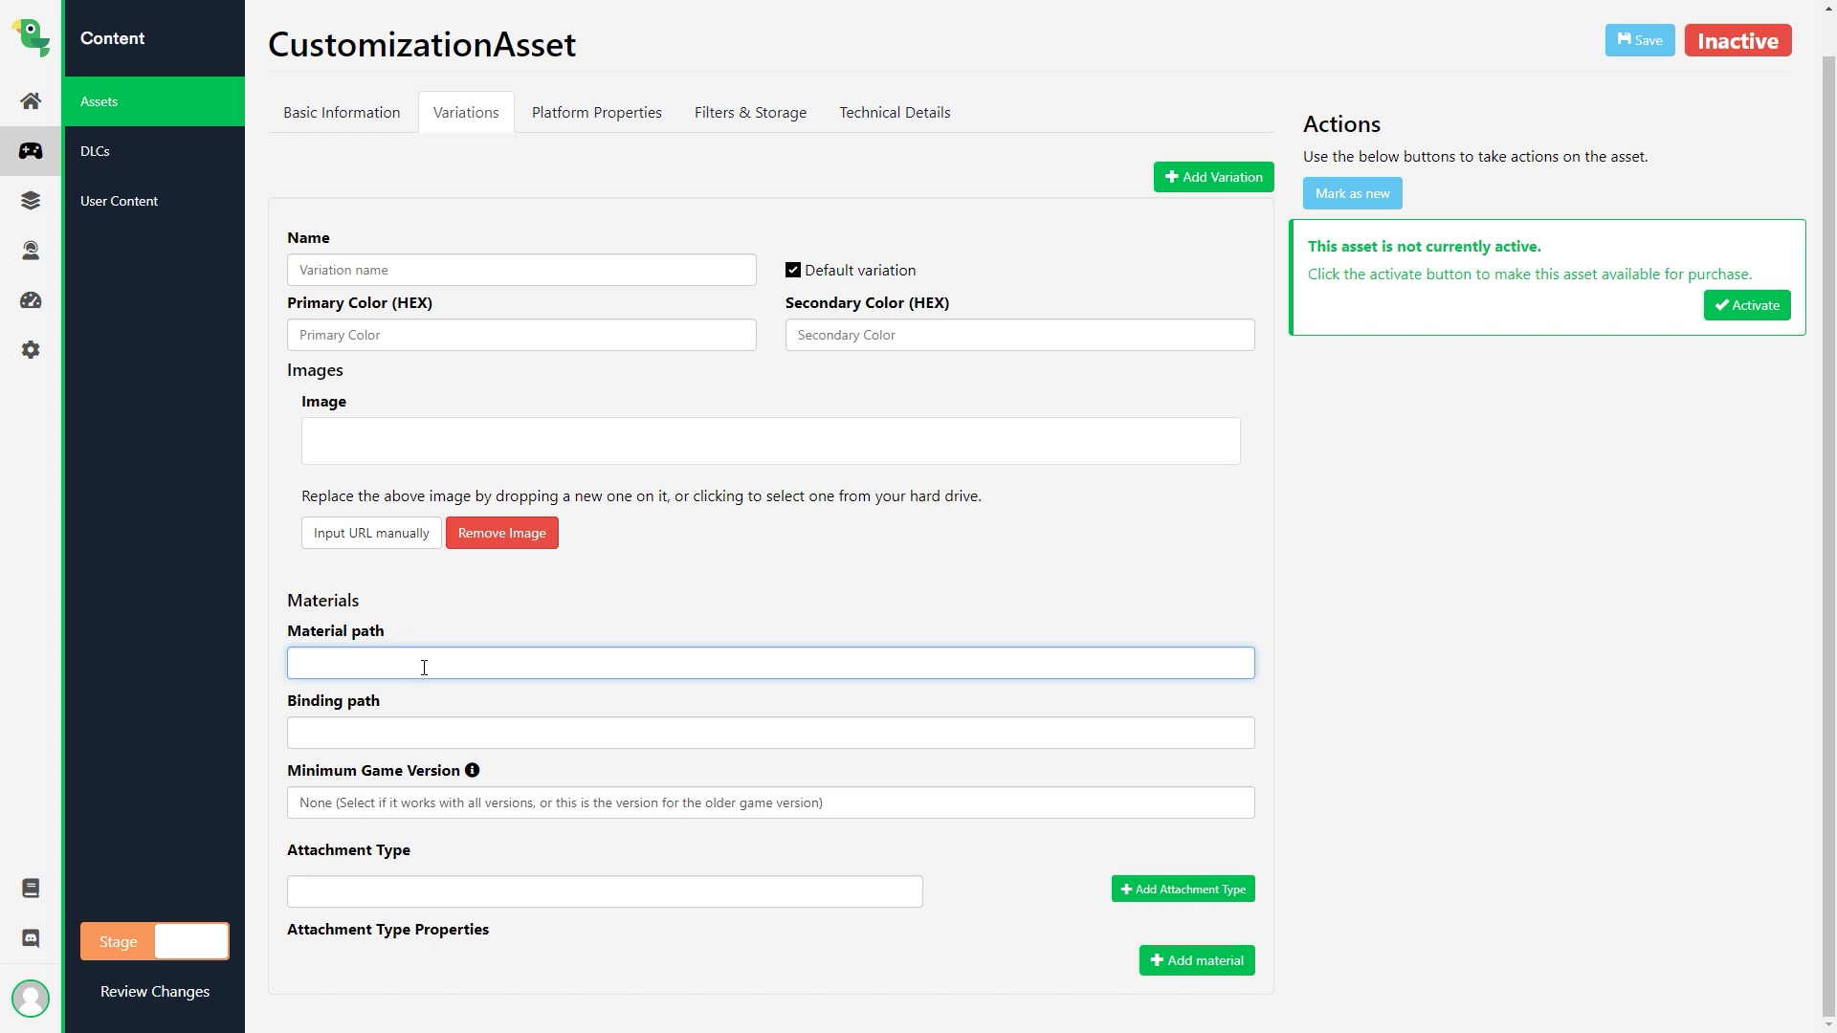
click(402, 730)
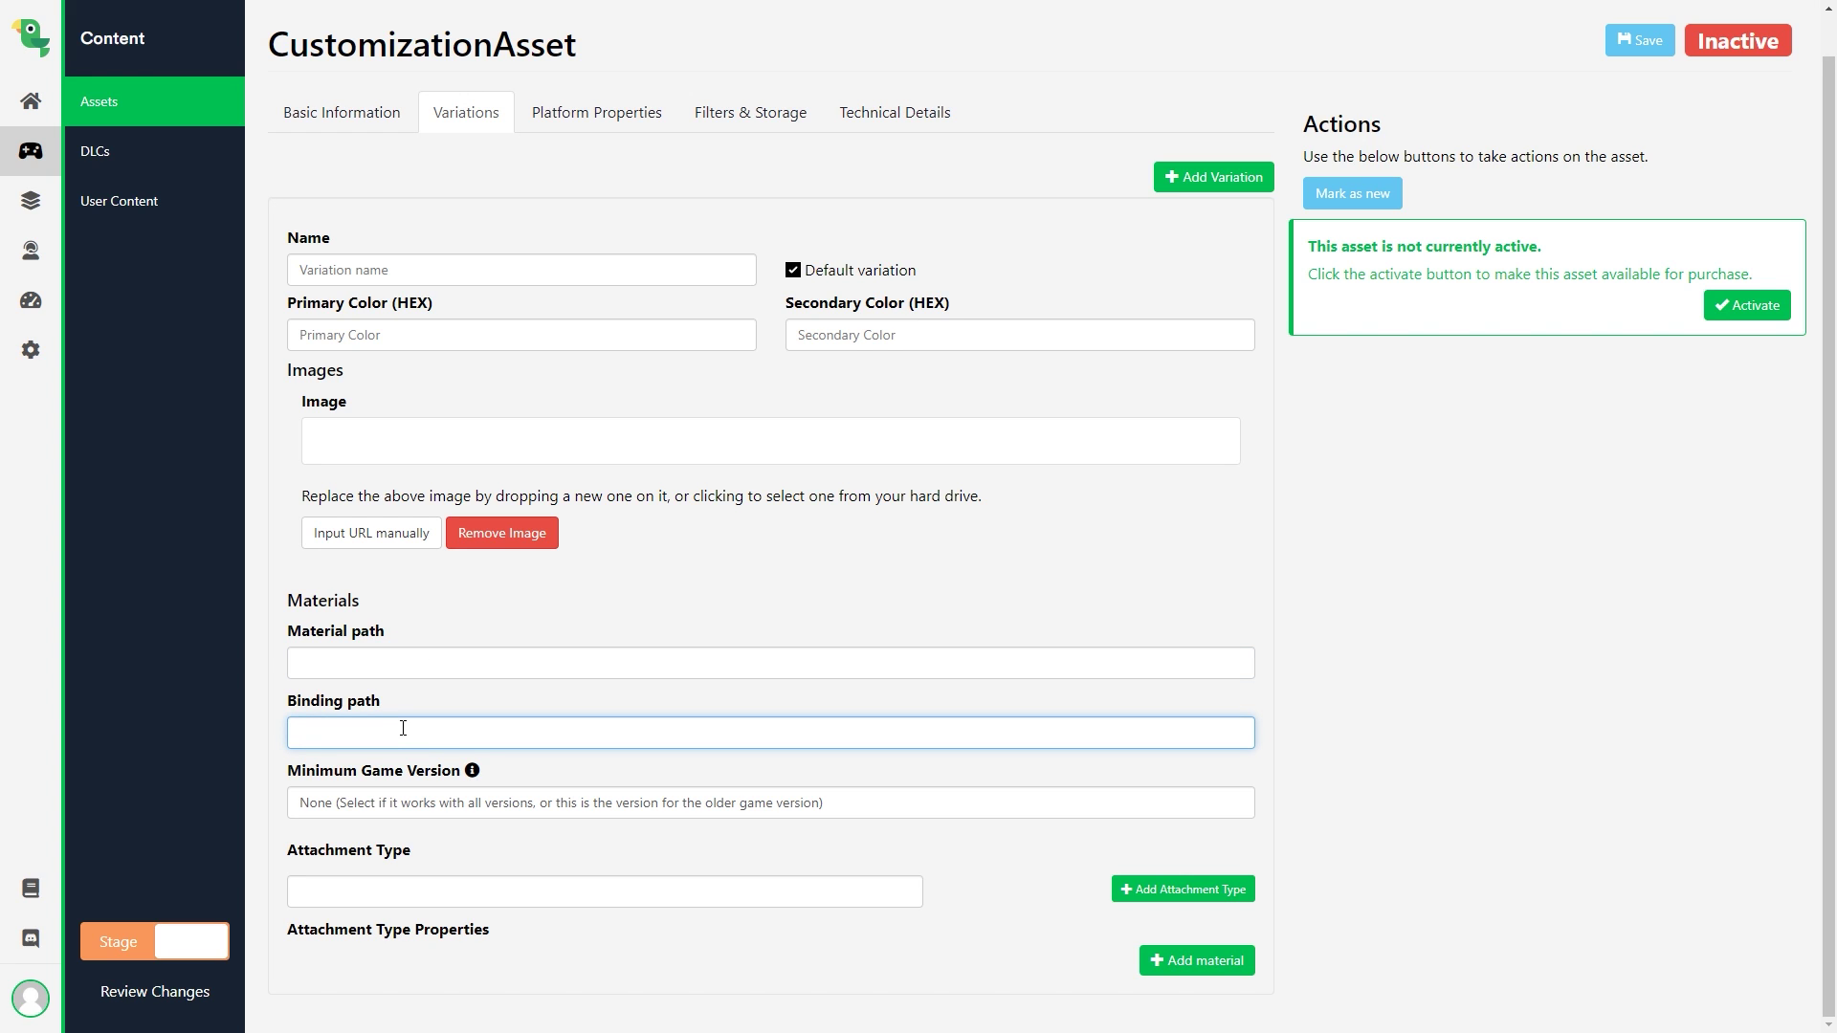
click(411, 809)
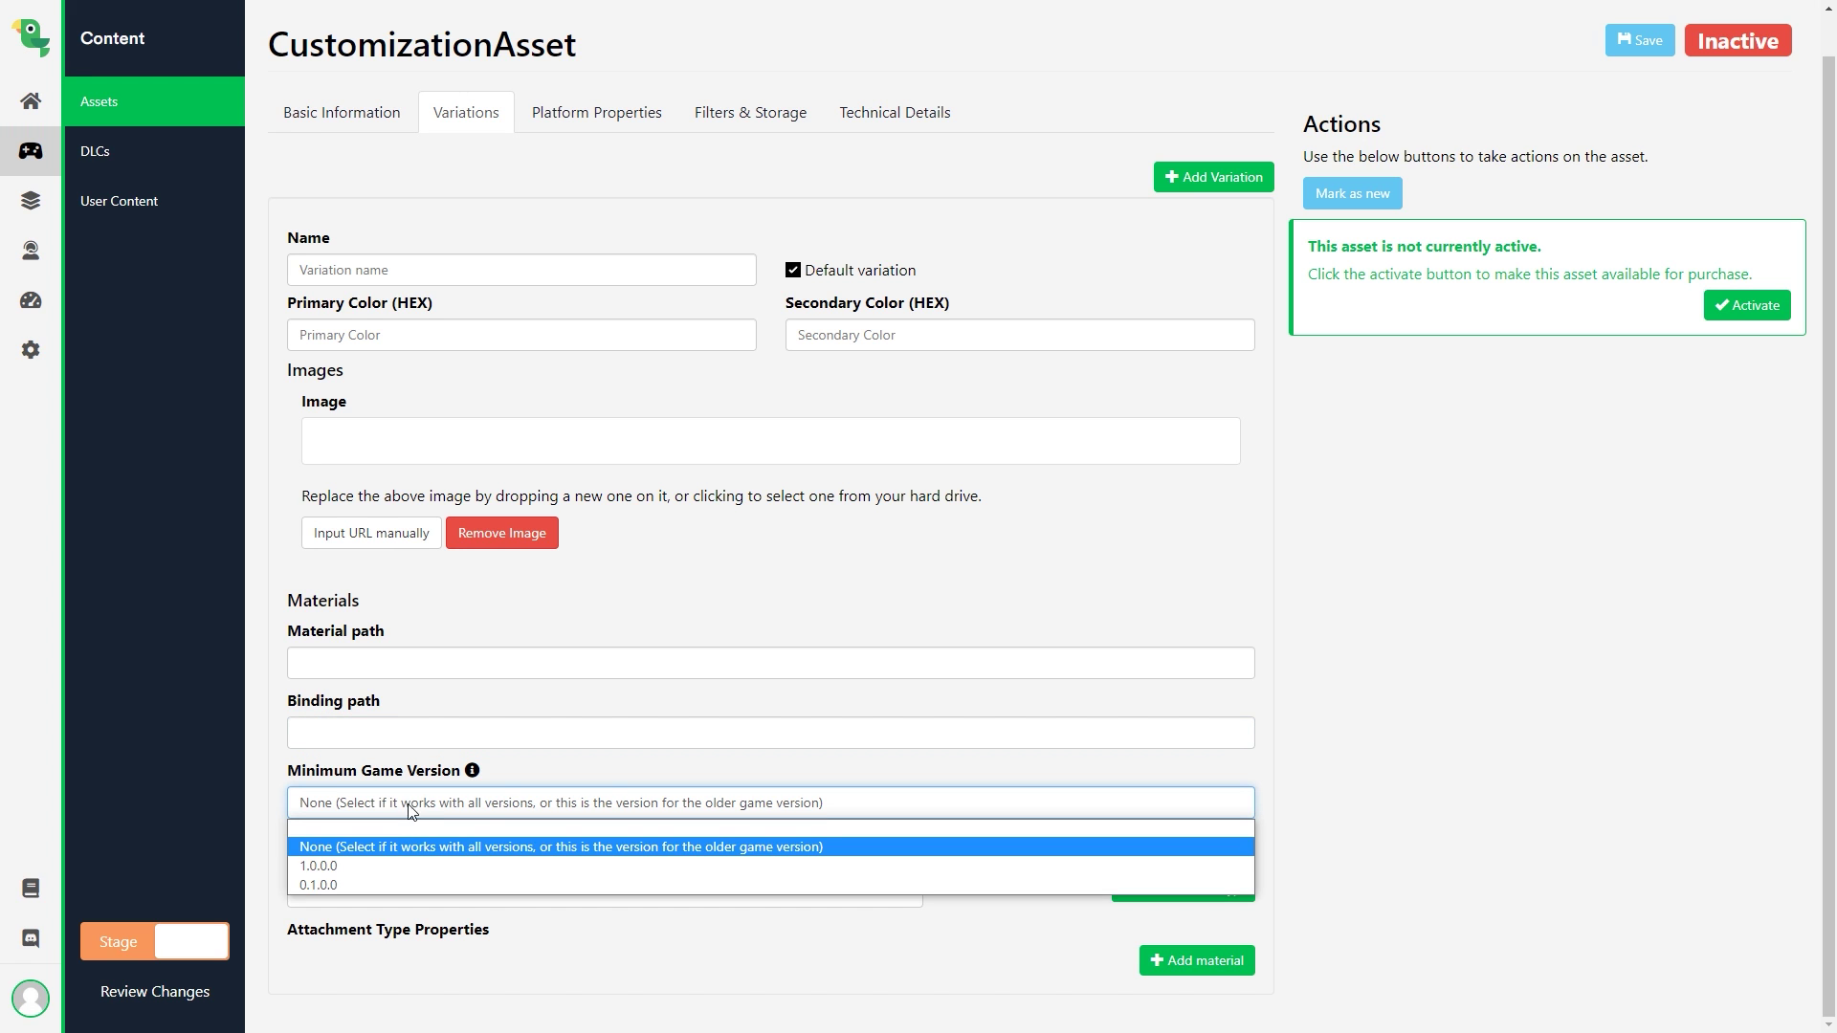
click(413, 811)
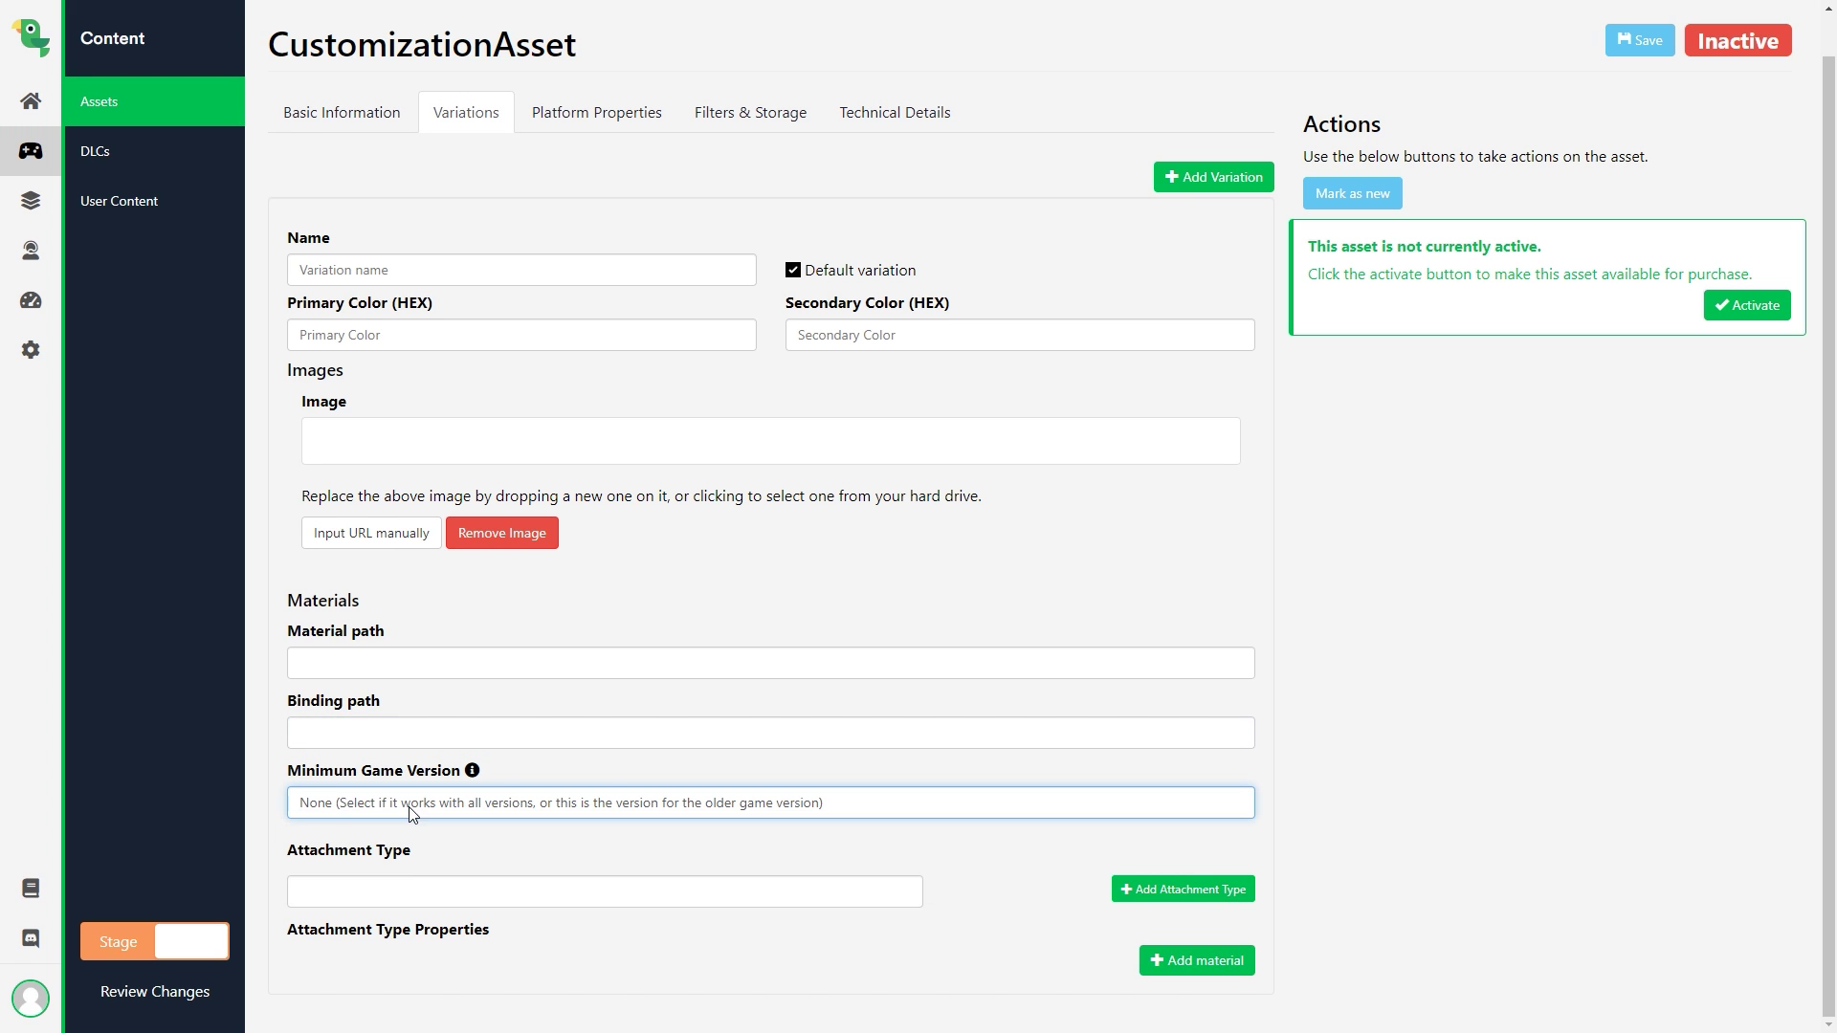
- Create an attachment type named test for the material, with the property shaderValue and the value 10
click(1182, 890)
text(test)
click(816, 209)
text(shaderValue)
click(883, 267)
text(10)
click(1091, 450)
click(881, 309)
click(861, 369)
click(1067, 519)
- Set the material's attachment type to test
click(463, 892)
click(478, 935)
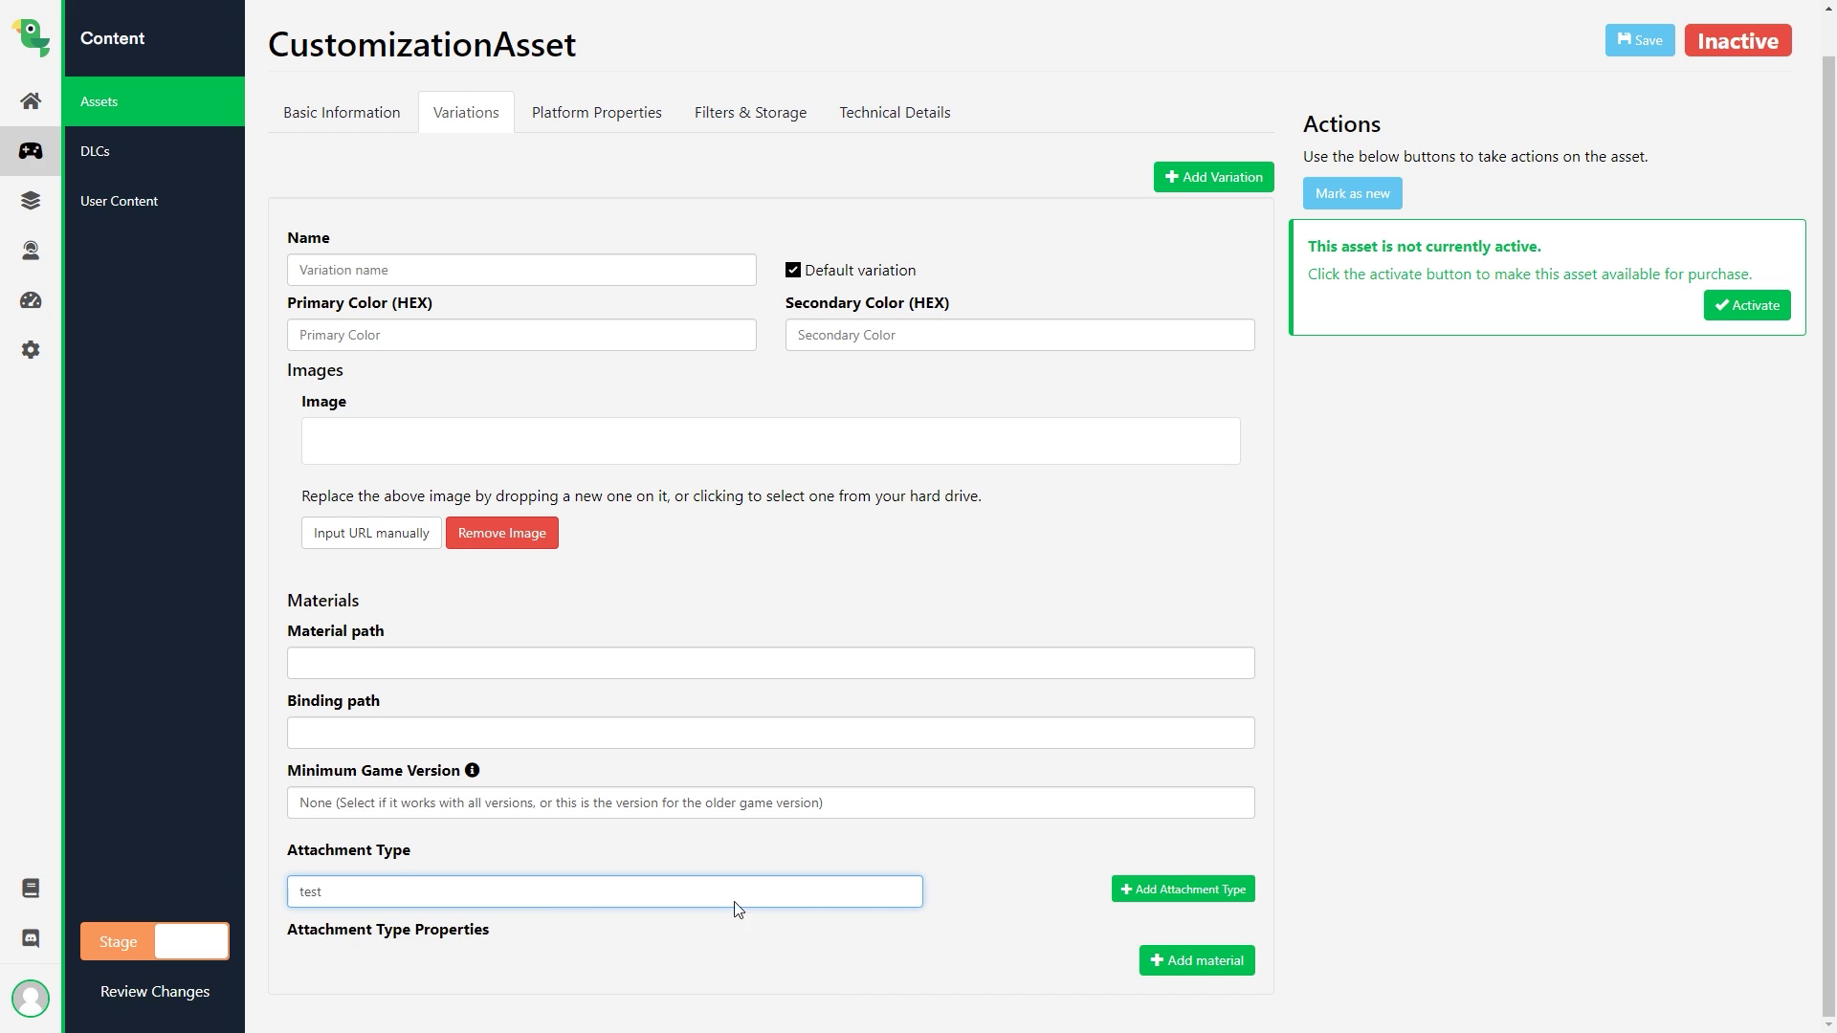
click(1011, 956)
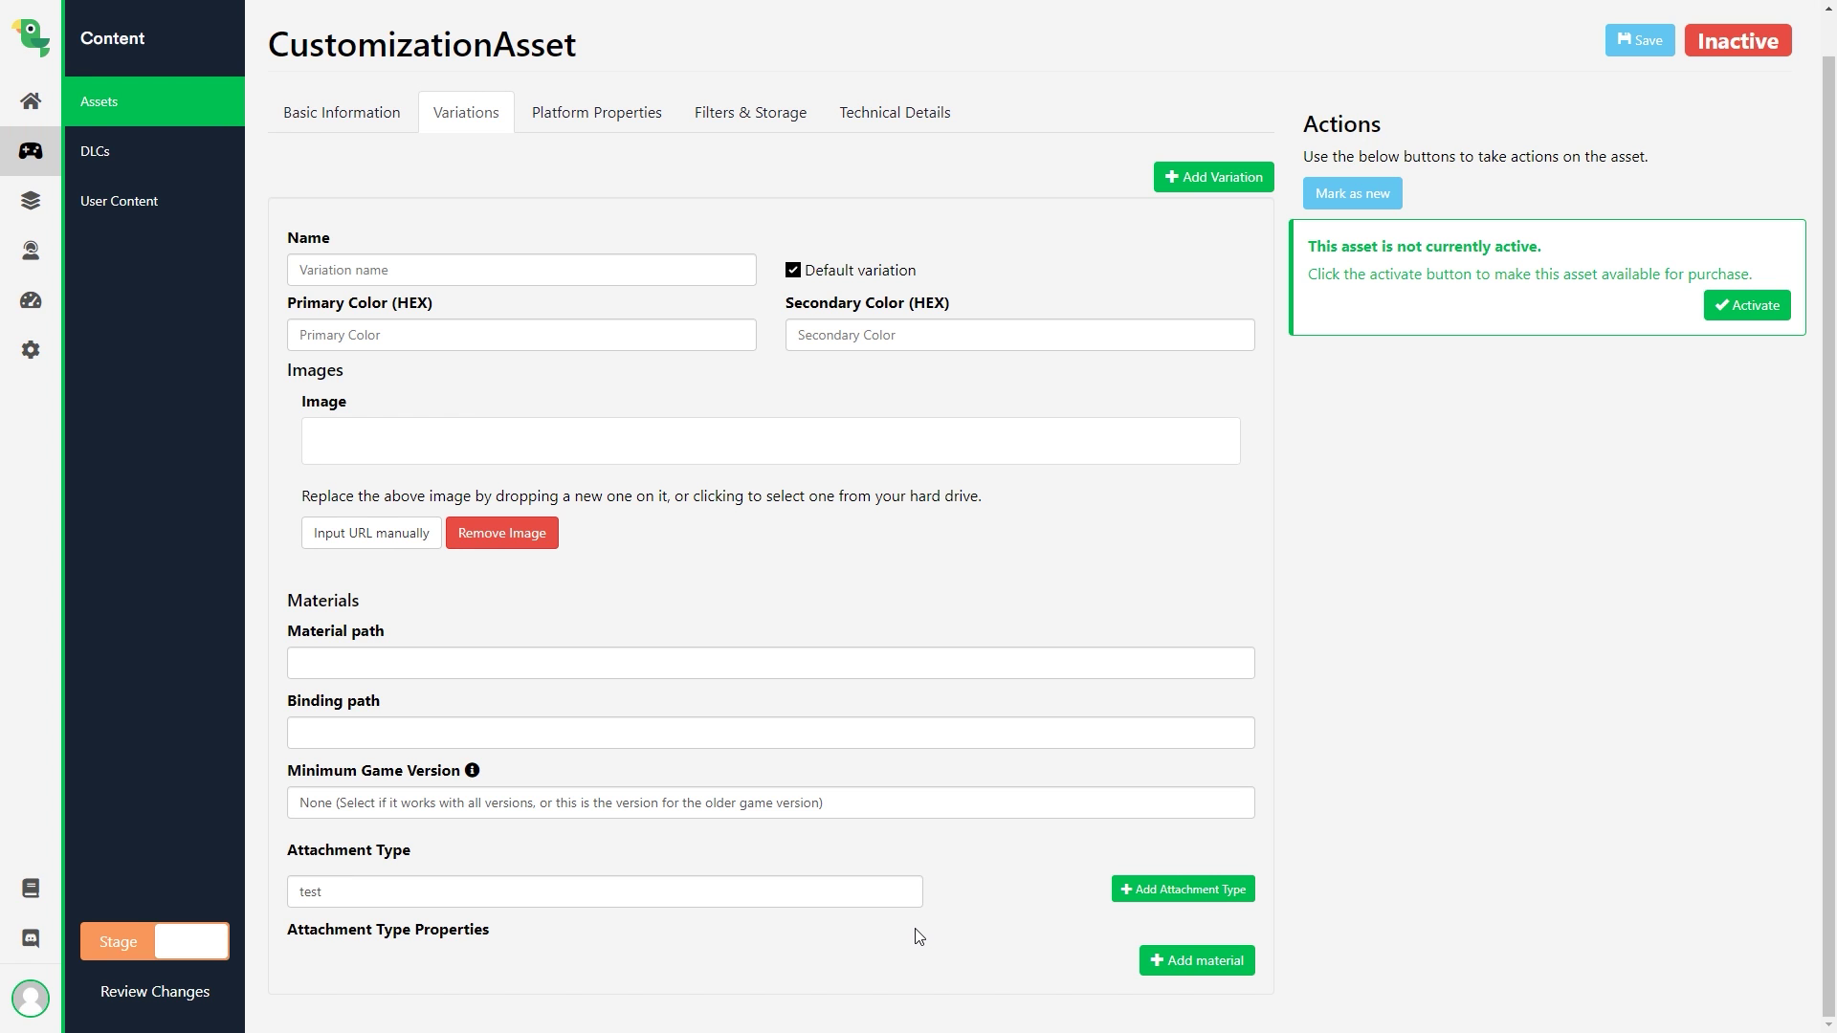
- Add and save an asset image type named Texture with the default type Hosted File (LootLocker CDN)
click(32, 351)
click(138, 457)
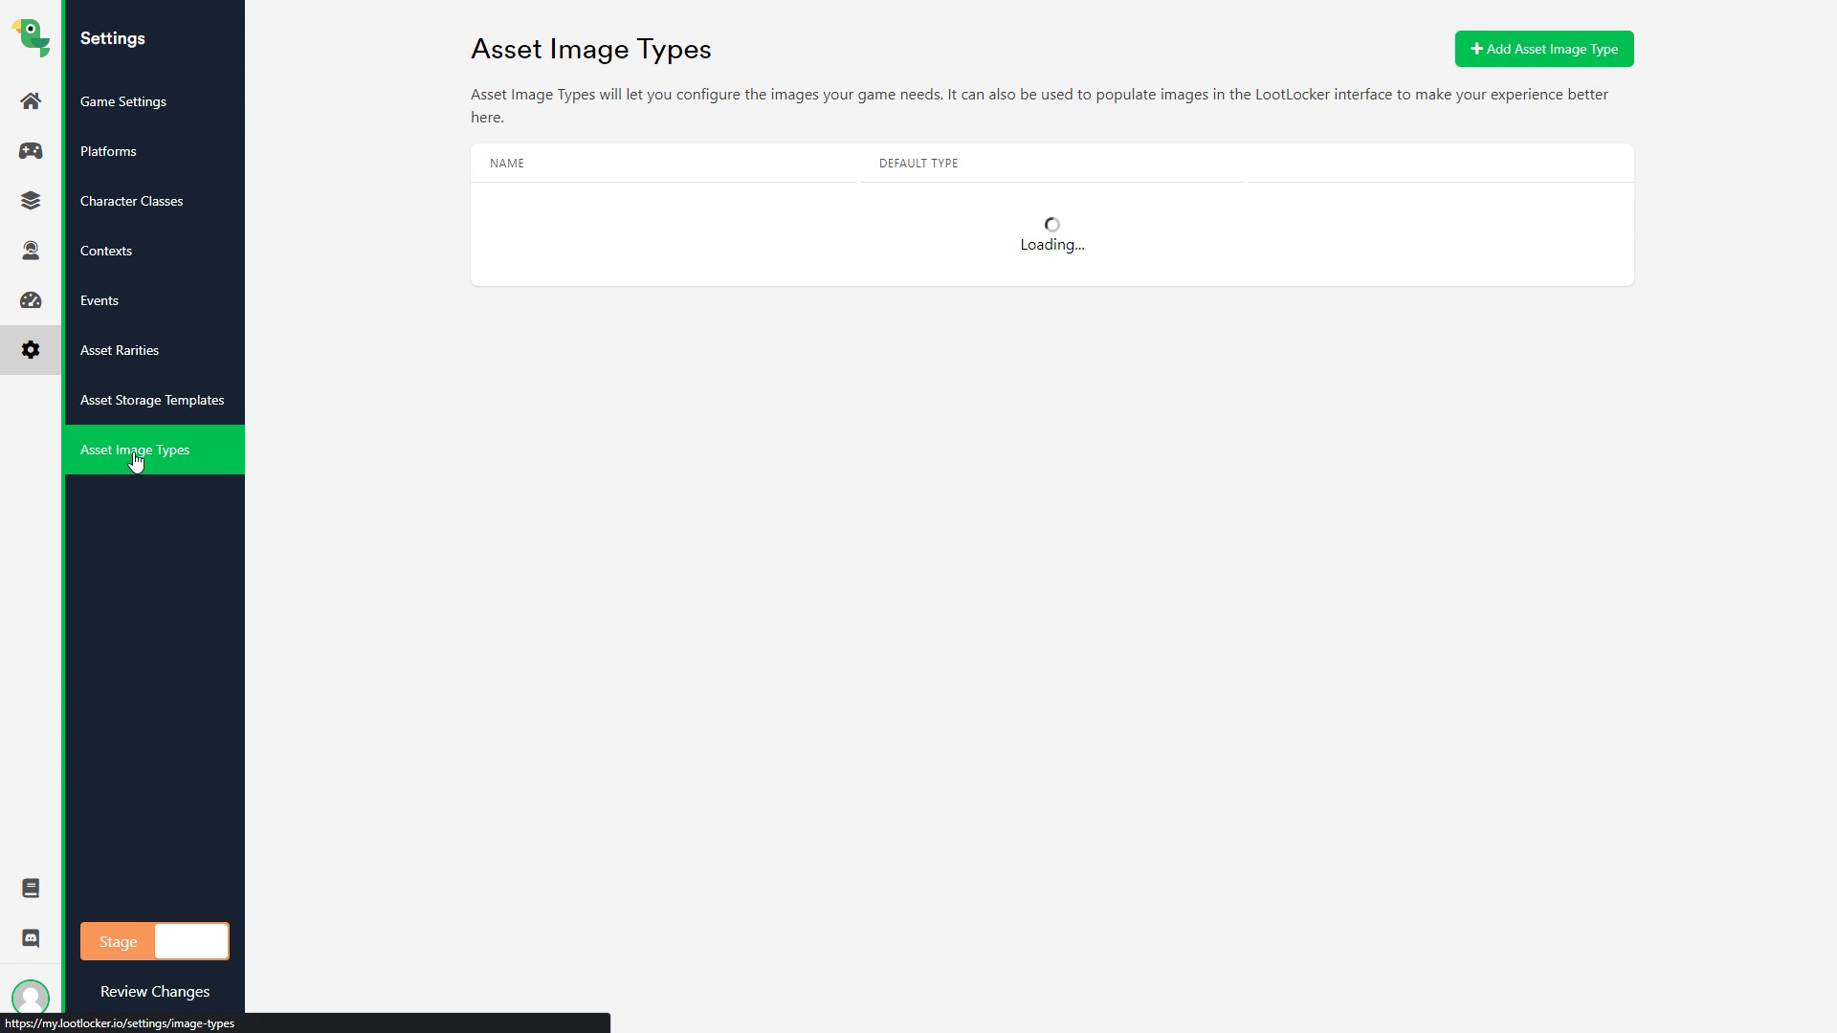
click(1536, 59)
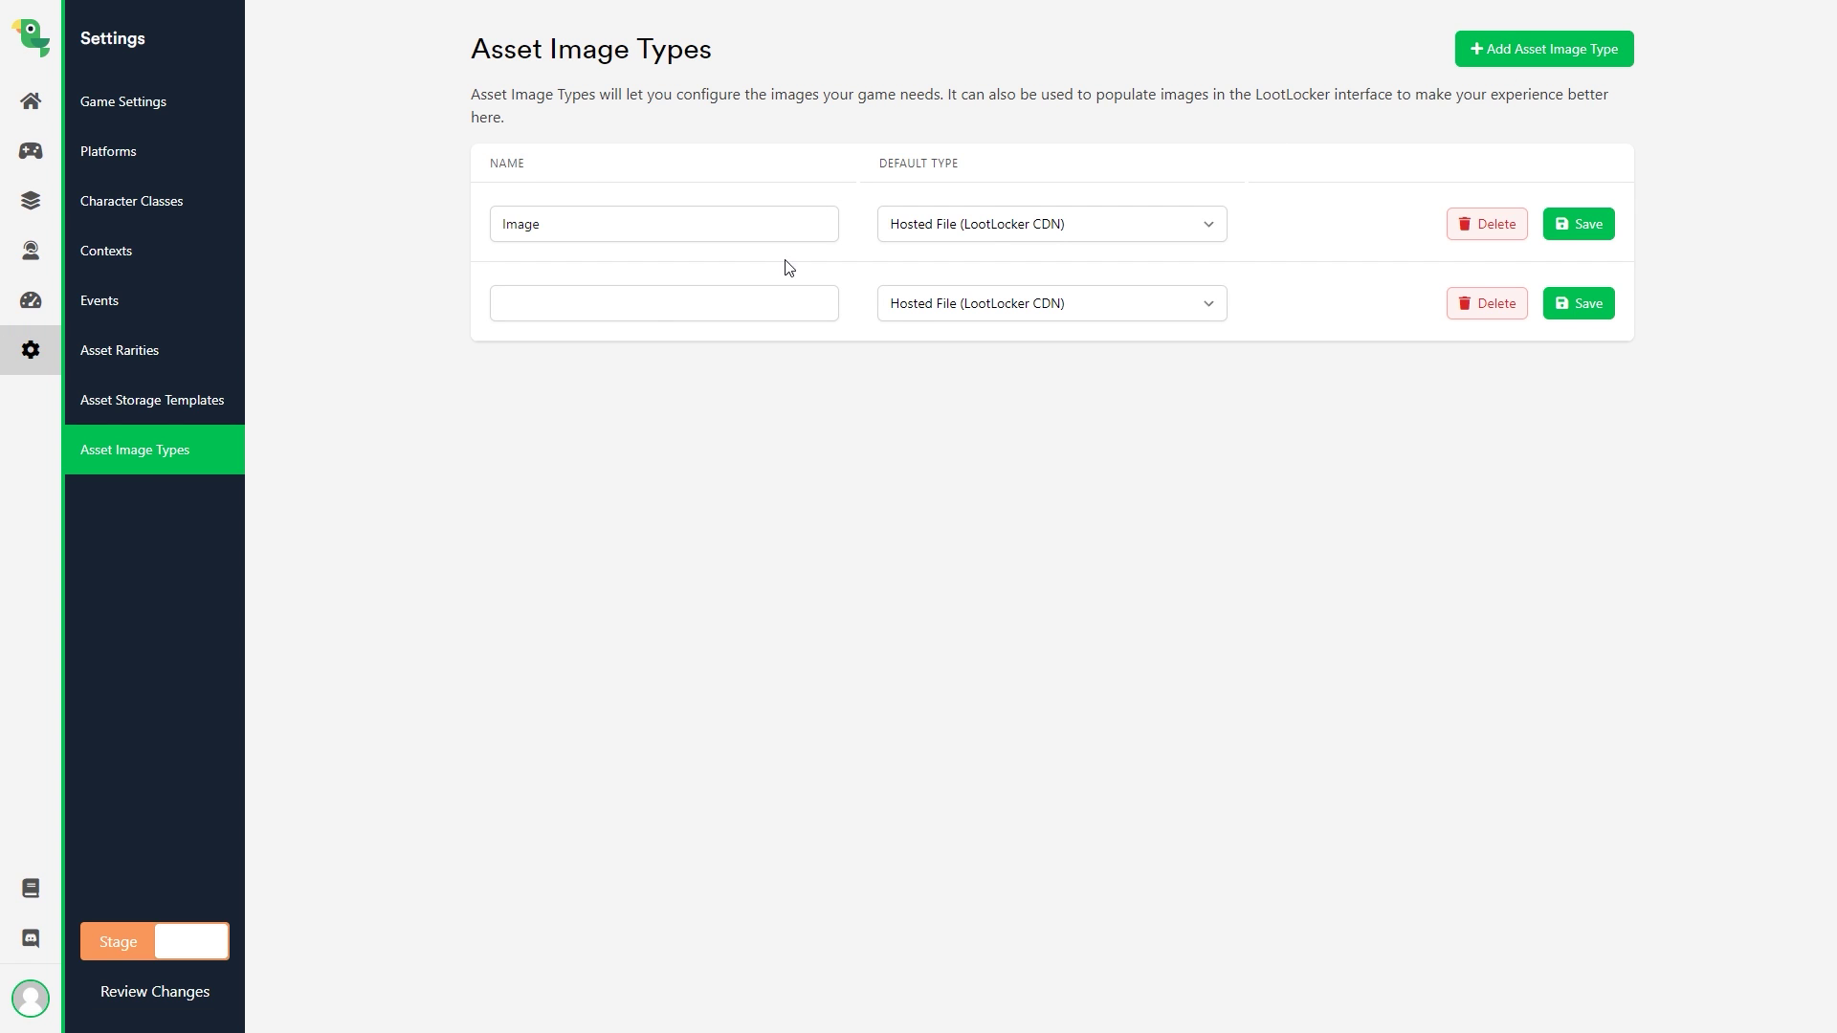
click(661, 305)
click(904, 304)
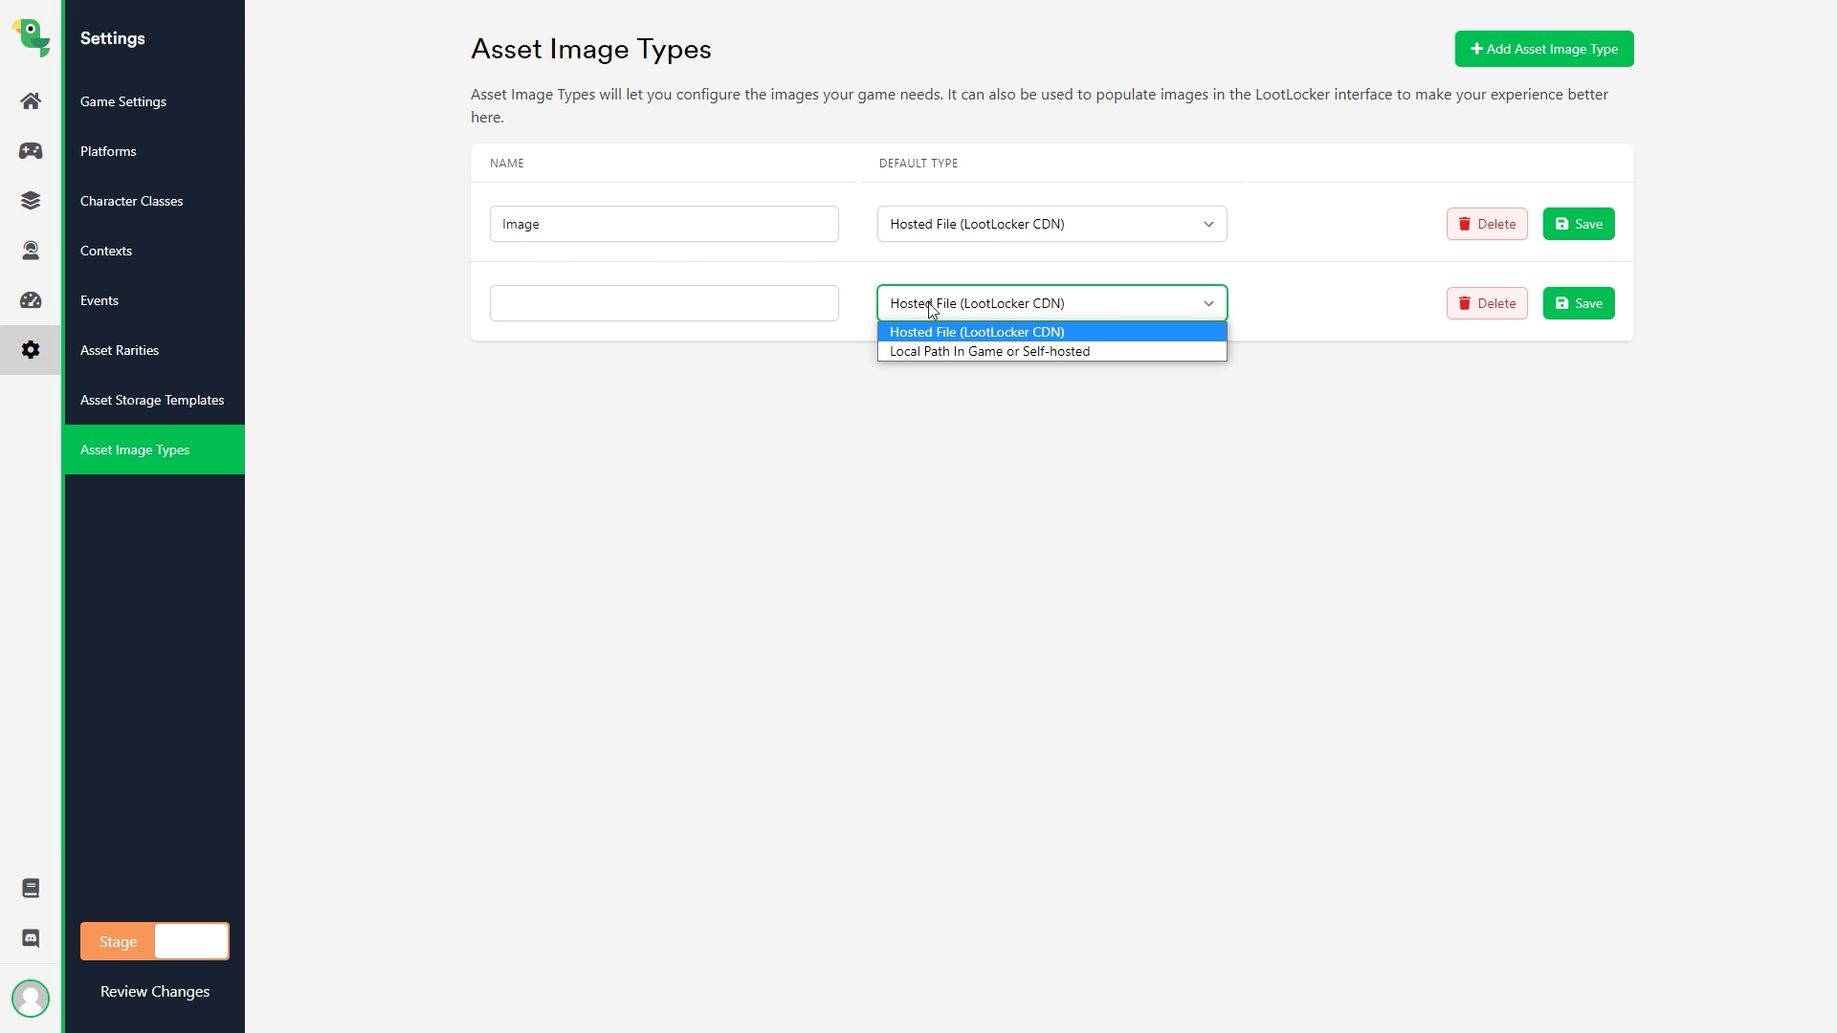
click(1079, 331)
click(699, 300)
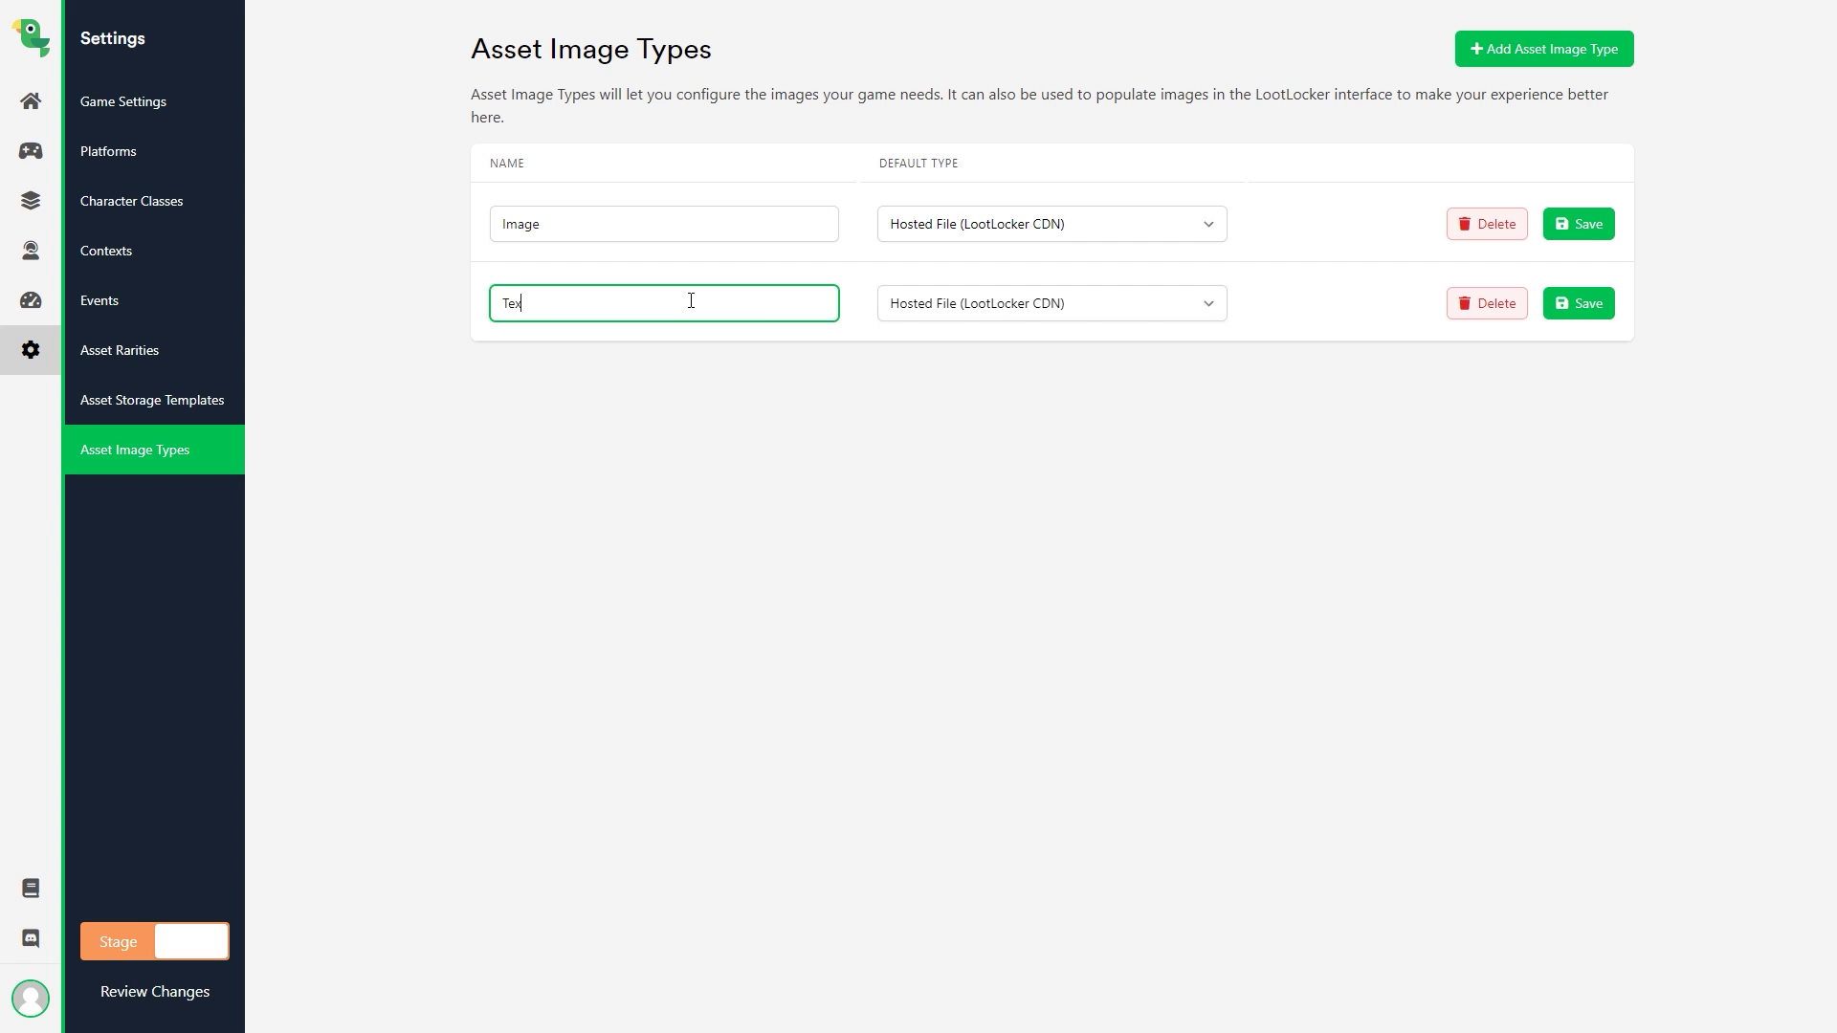
click(1585, 307)
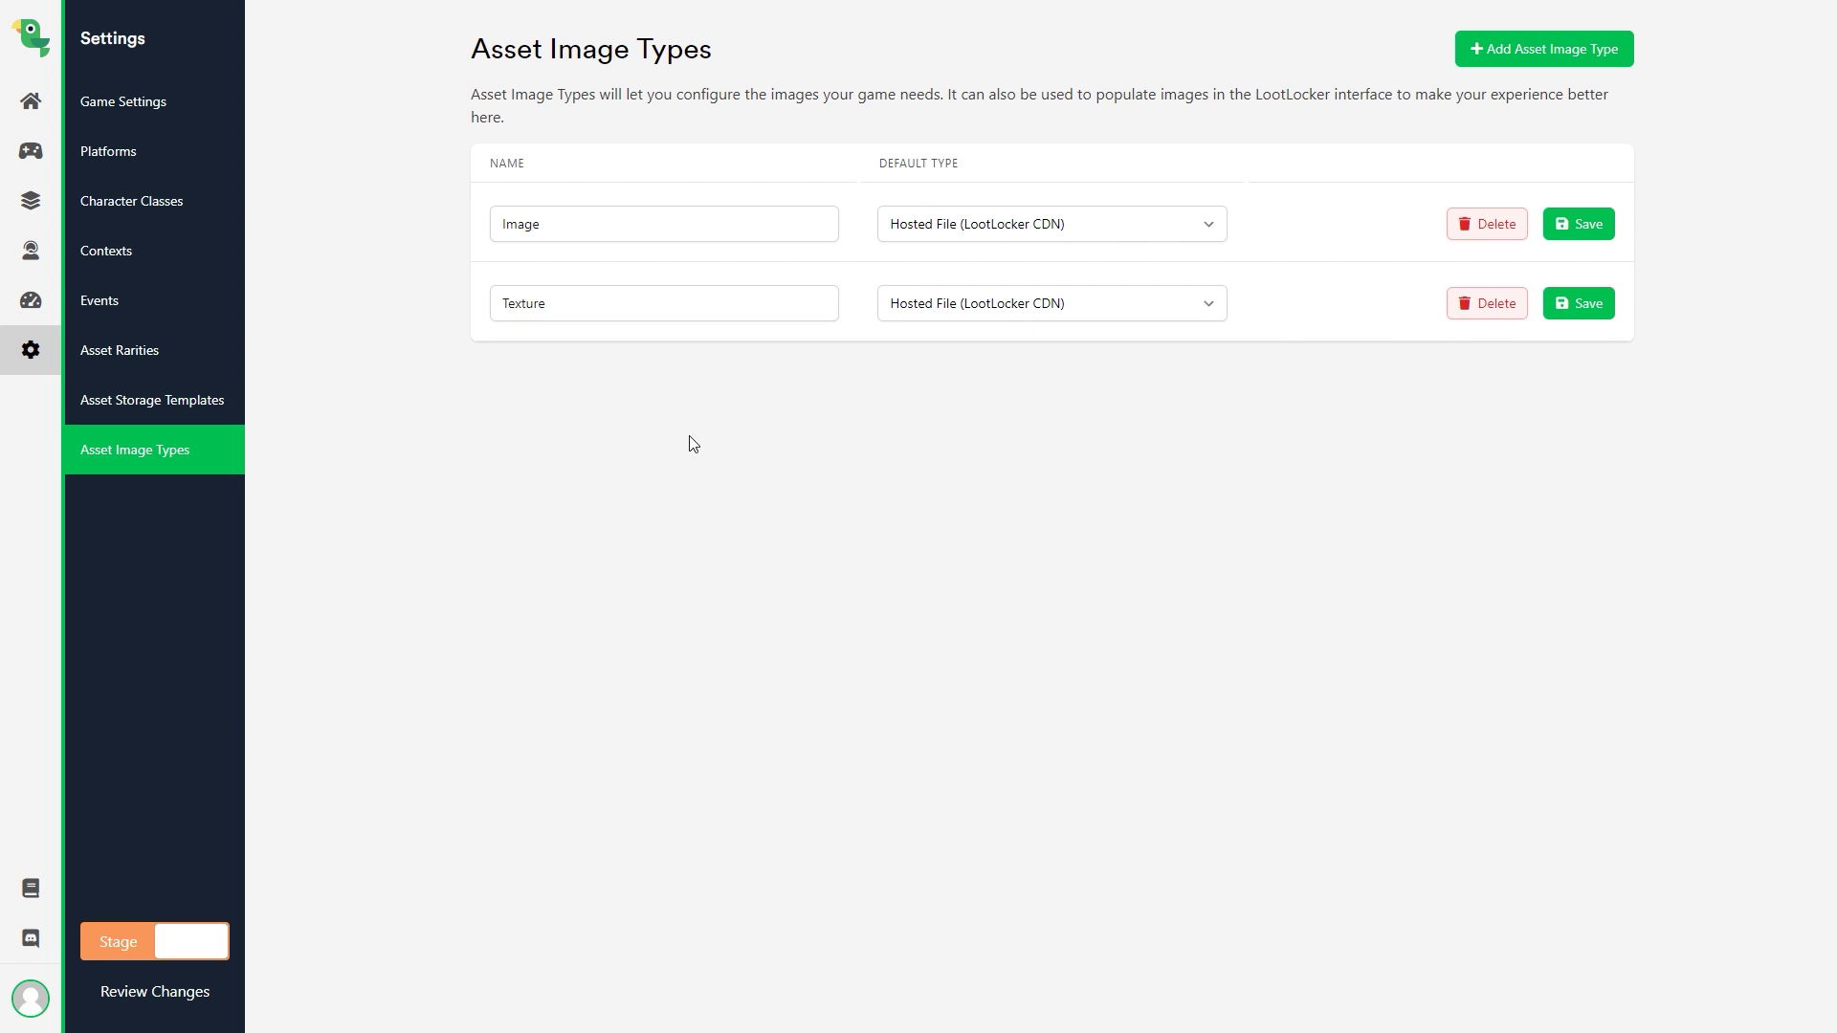
- Find CustomizationAsset in the content's asset list and open its variations
click(31, 158)
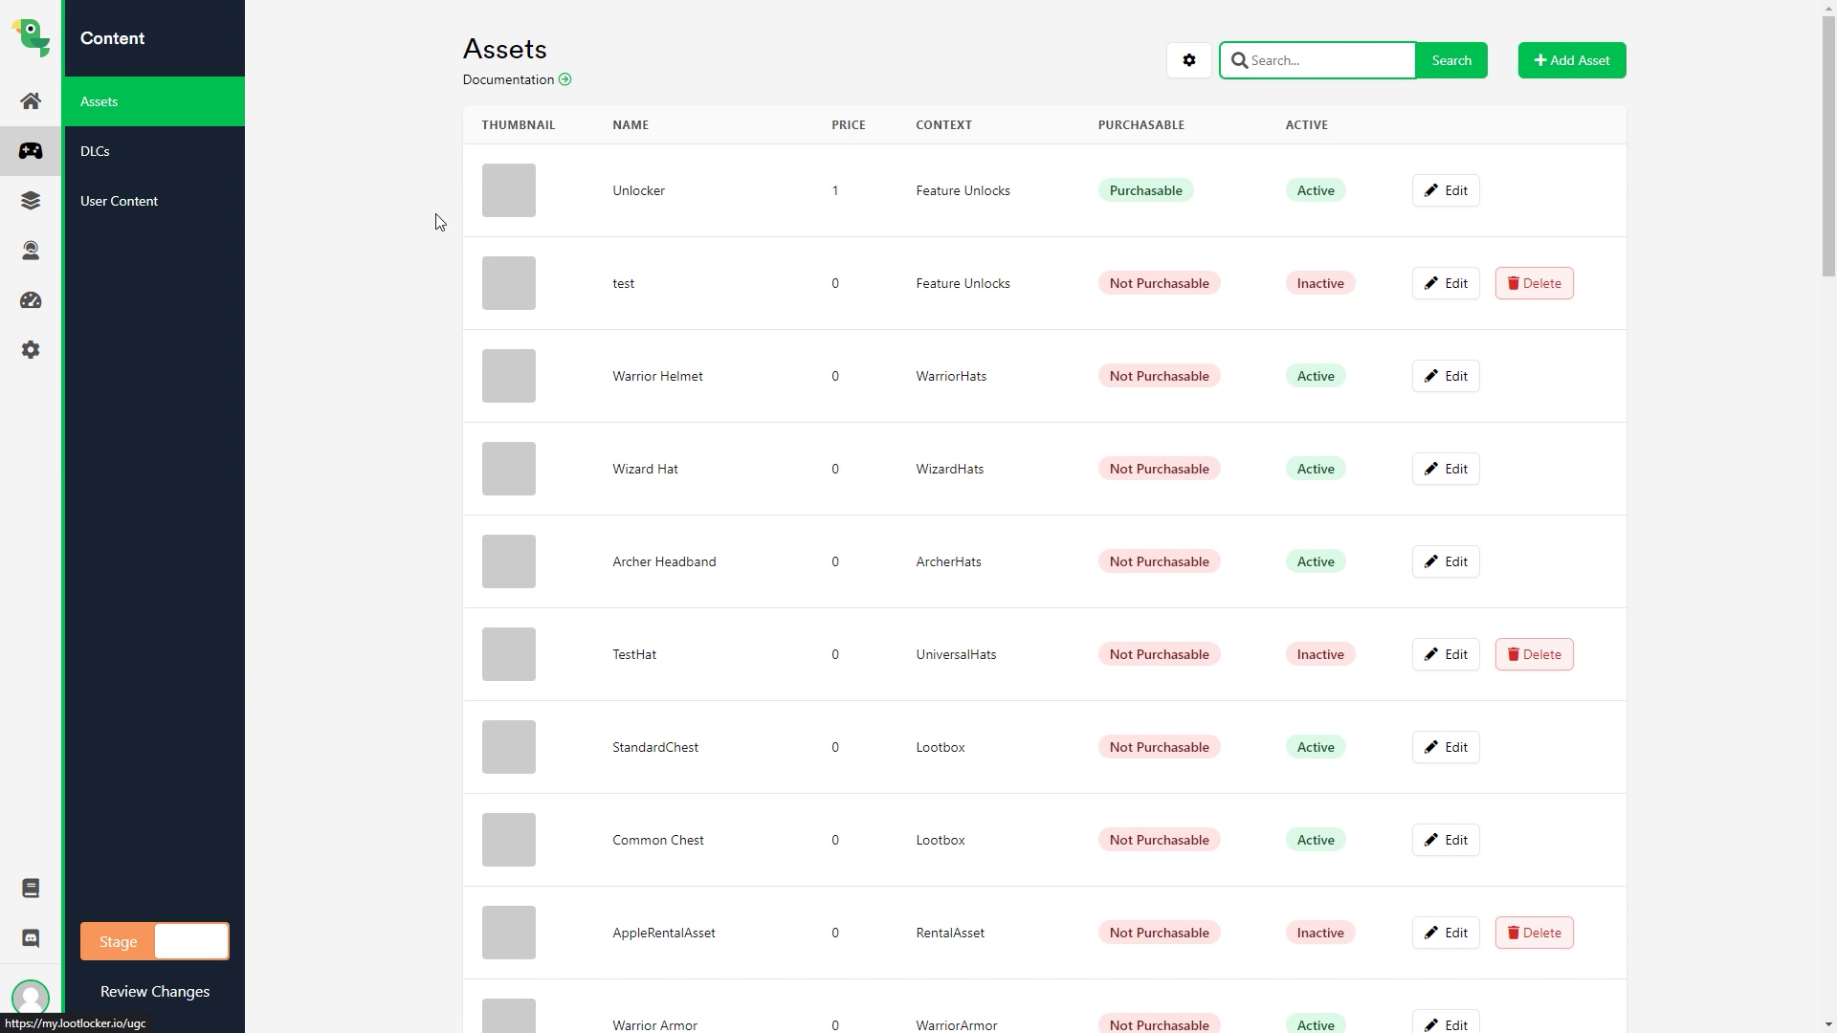
scroll(792, 764, down, 5)
scroll(792, 763, down, 10)
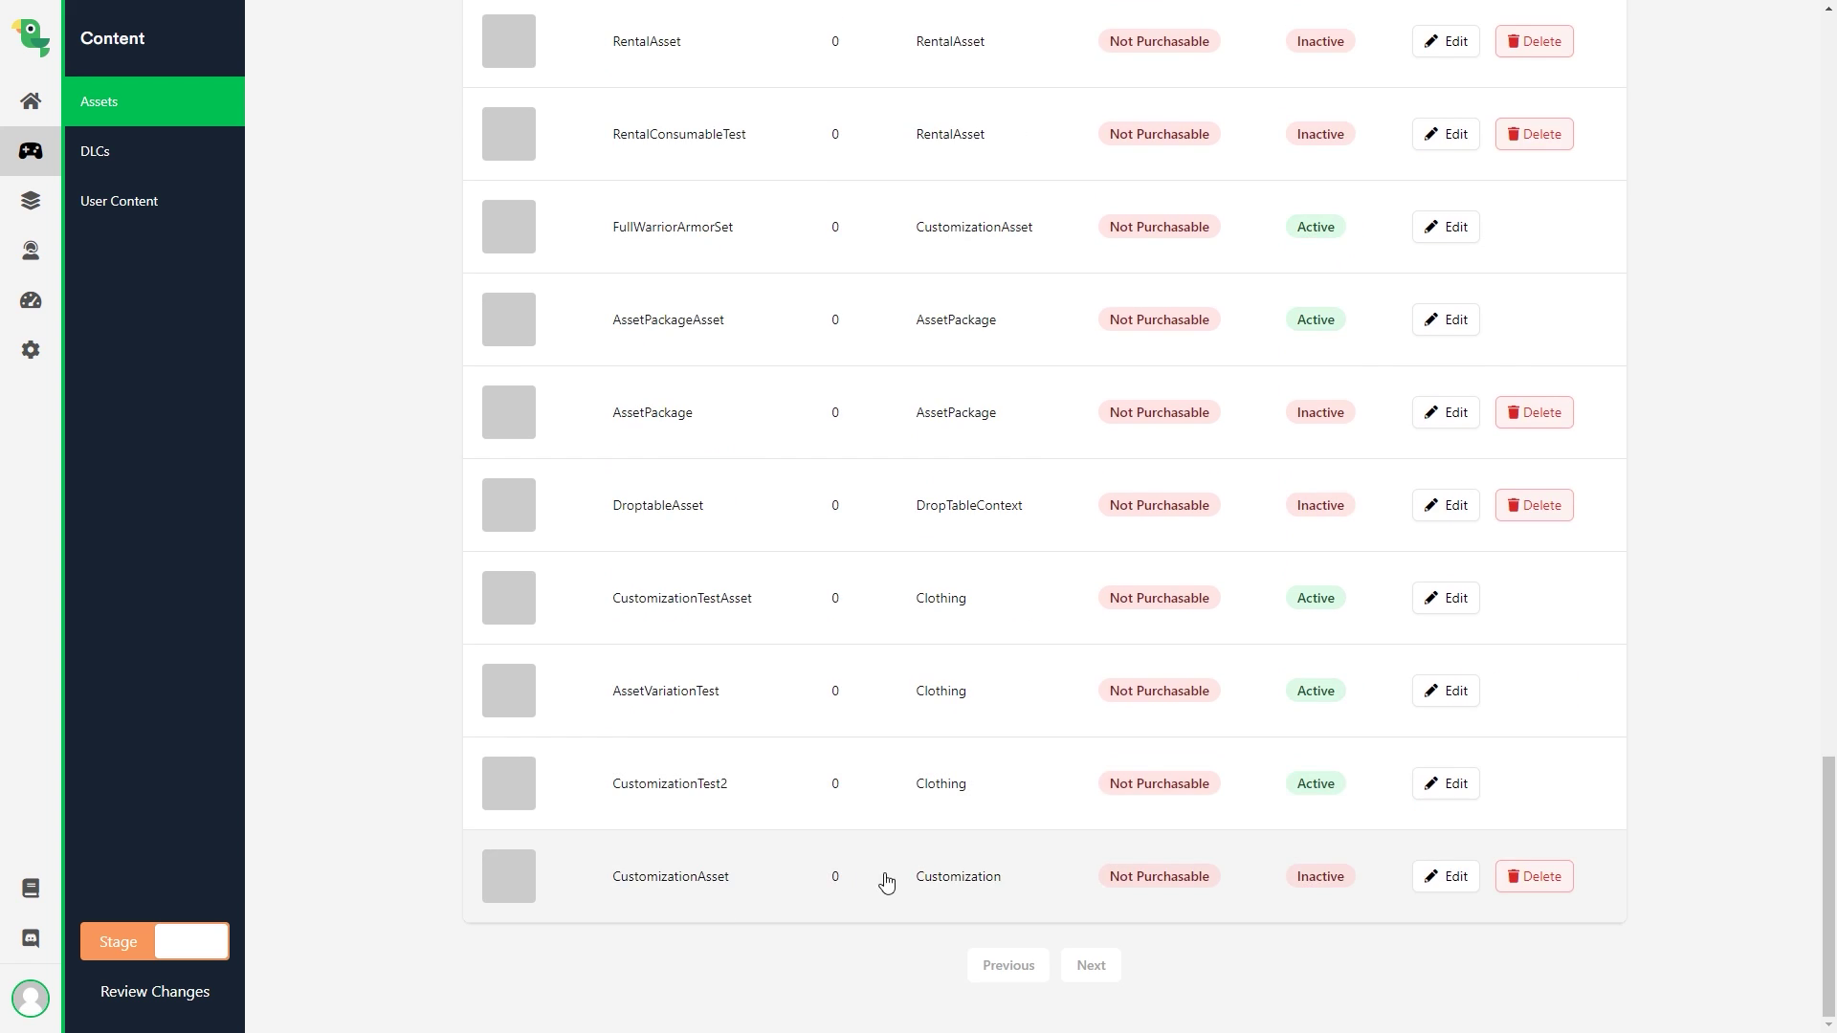
click(885, 876)
click(473, 158)
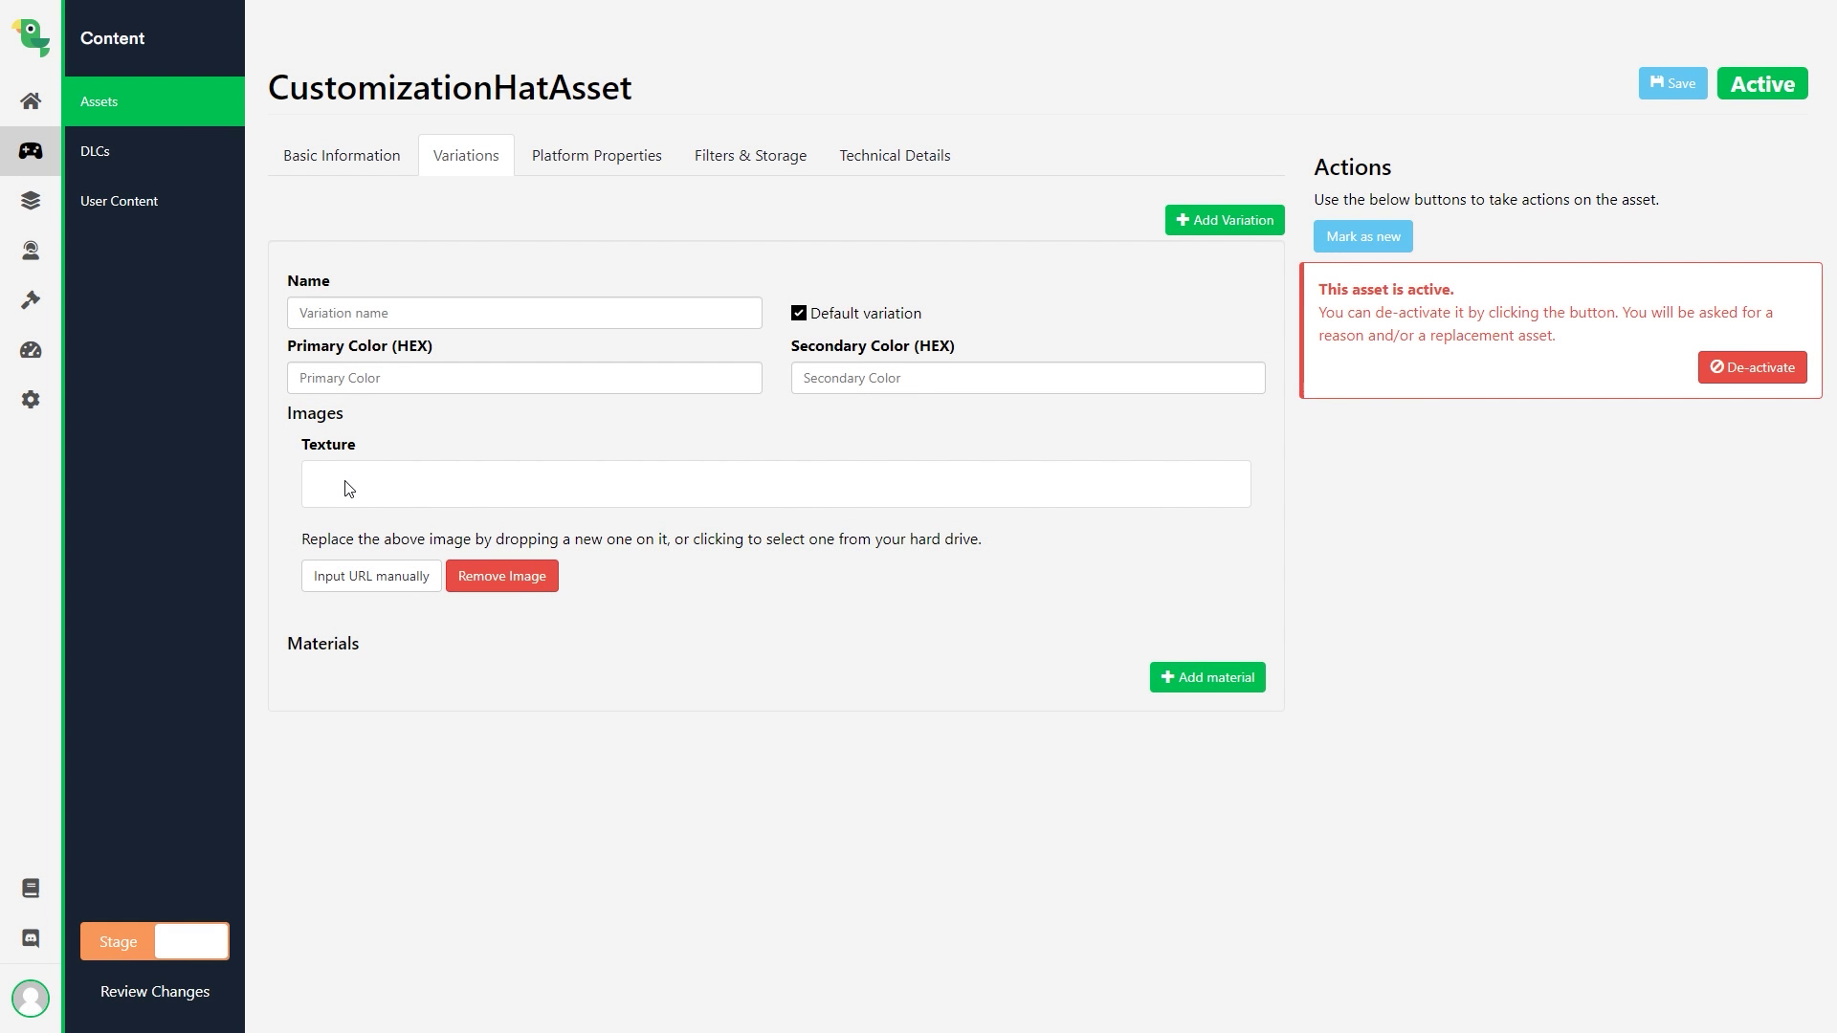
- Name the default variation Flowers with the flowers texture, and add a variation named Cookies with the cookies texture
click(406, 312)
text(Flowers)
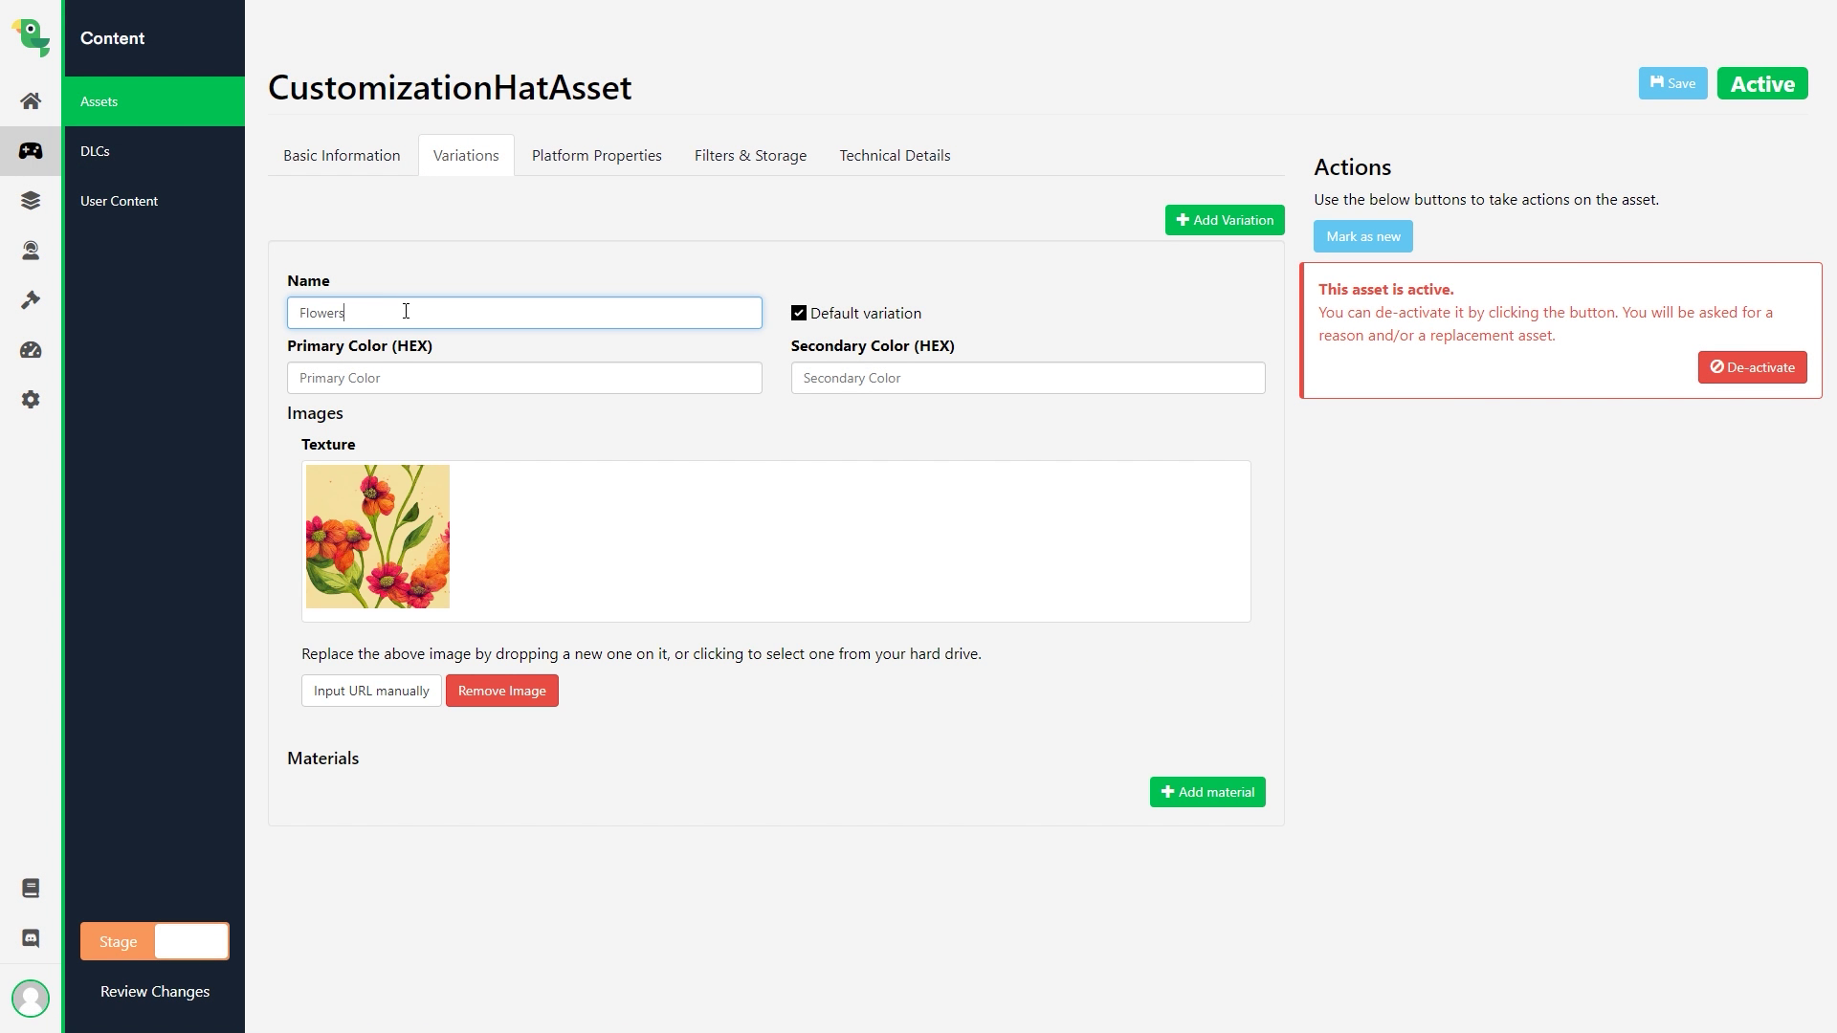
key(shift+Tab)
key(Return)
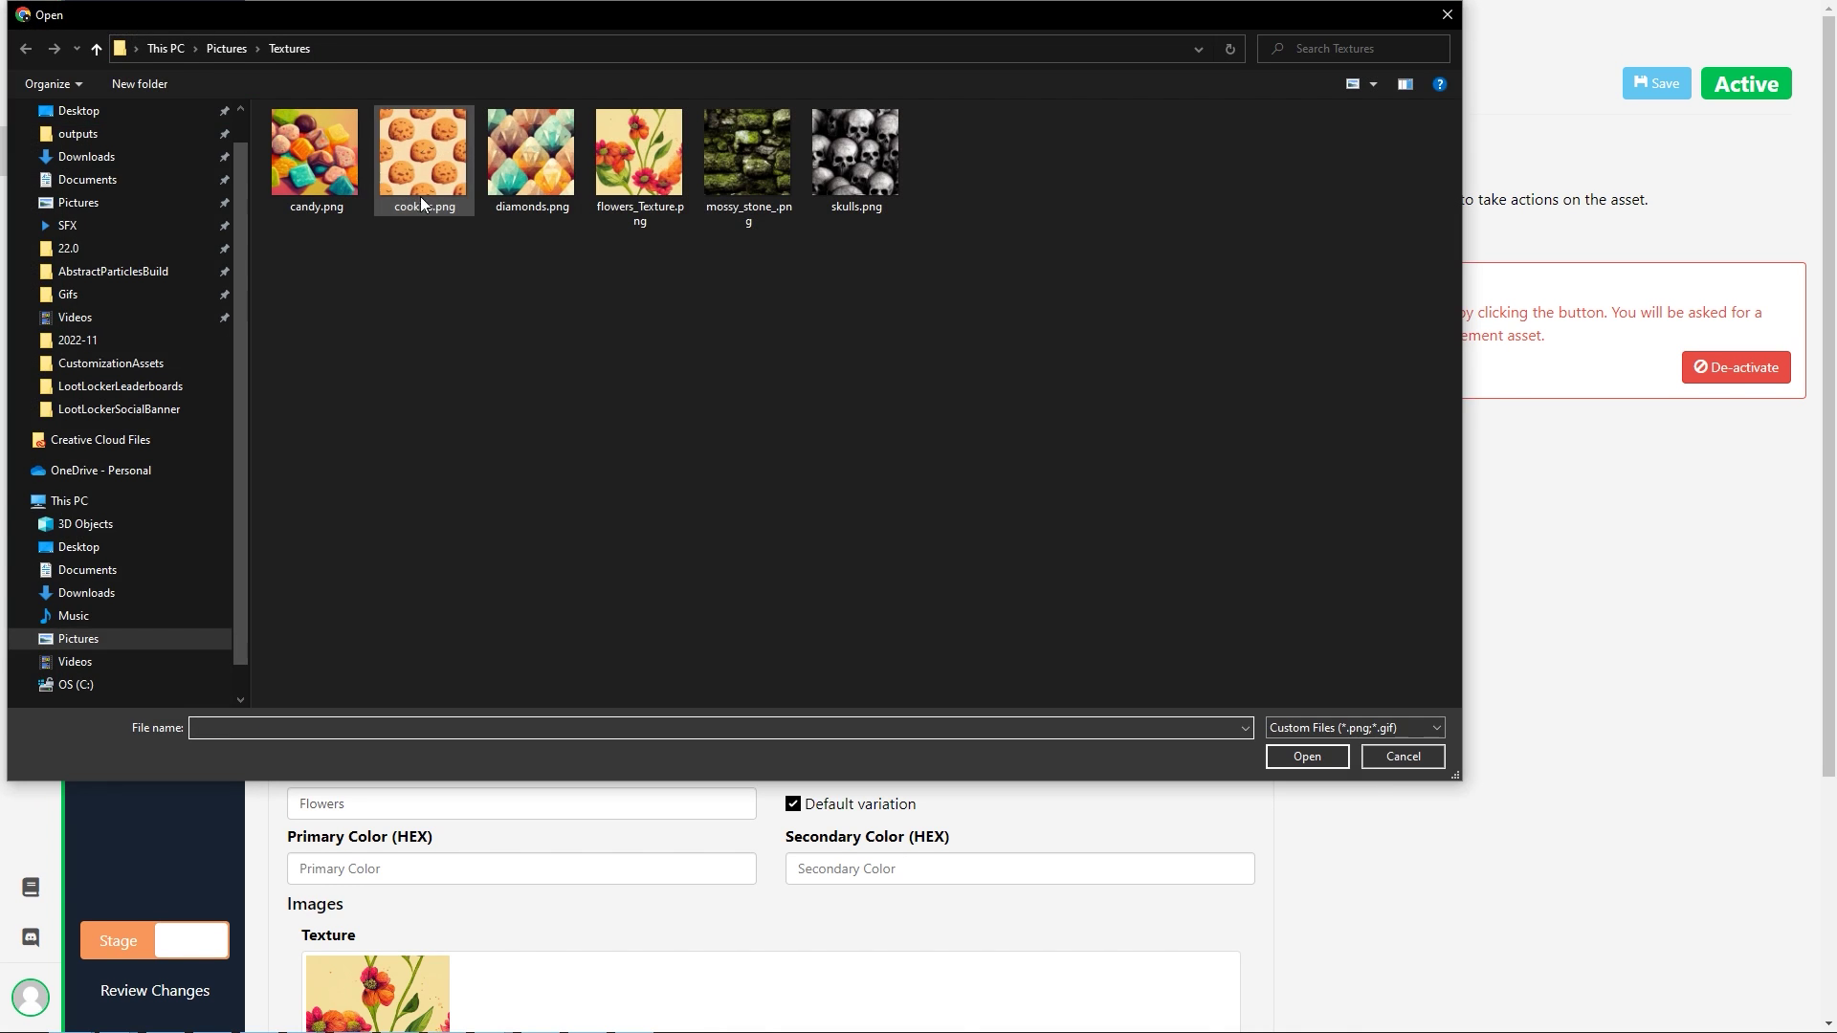
key(Return)
- Add a variation named Diamonds, upload diamonds.png as its texture and save the asset
click(1213, 220)
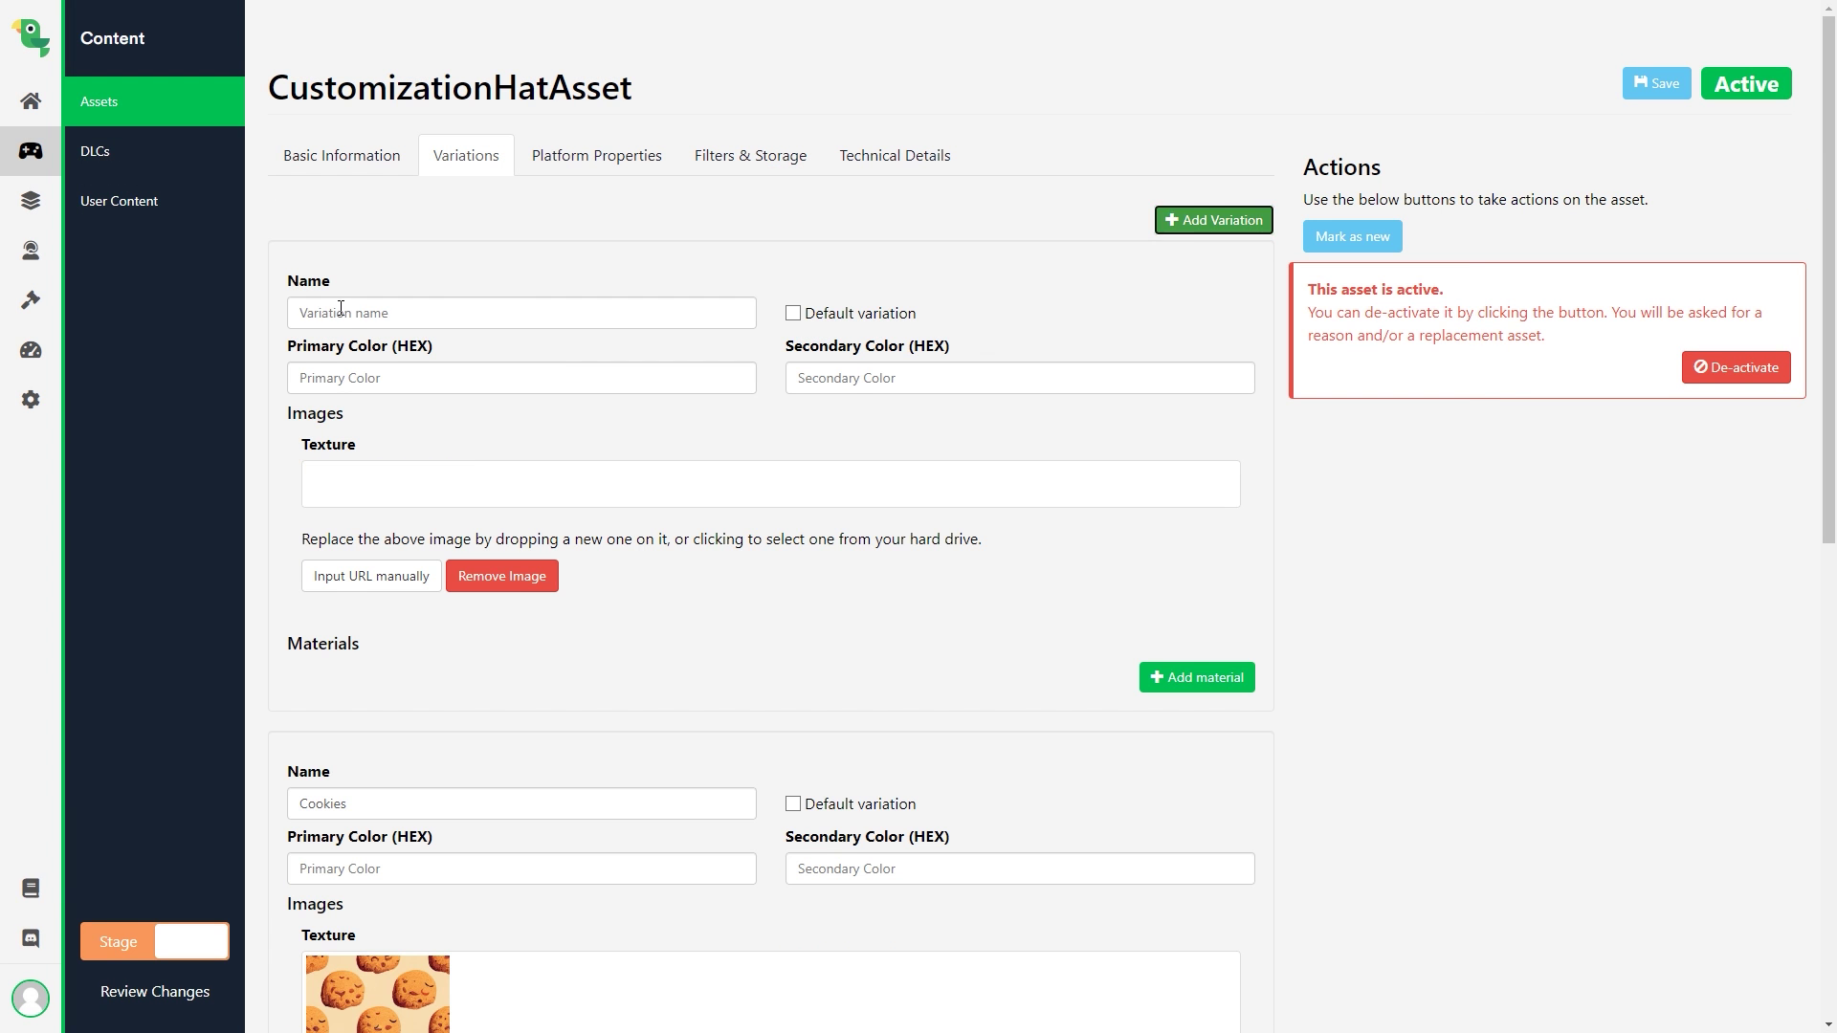
click(354, 314)
text(Diamonds)
click(413, 490)
click(548, 187)
click(1299, 755)
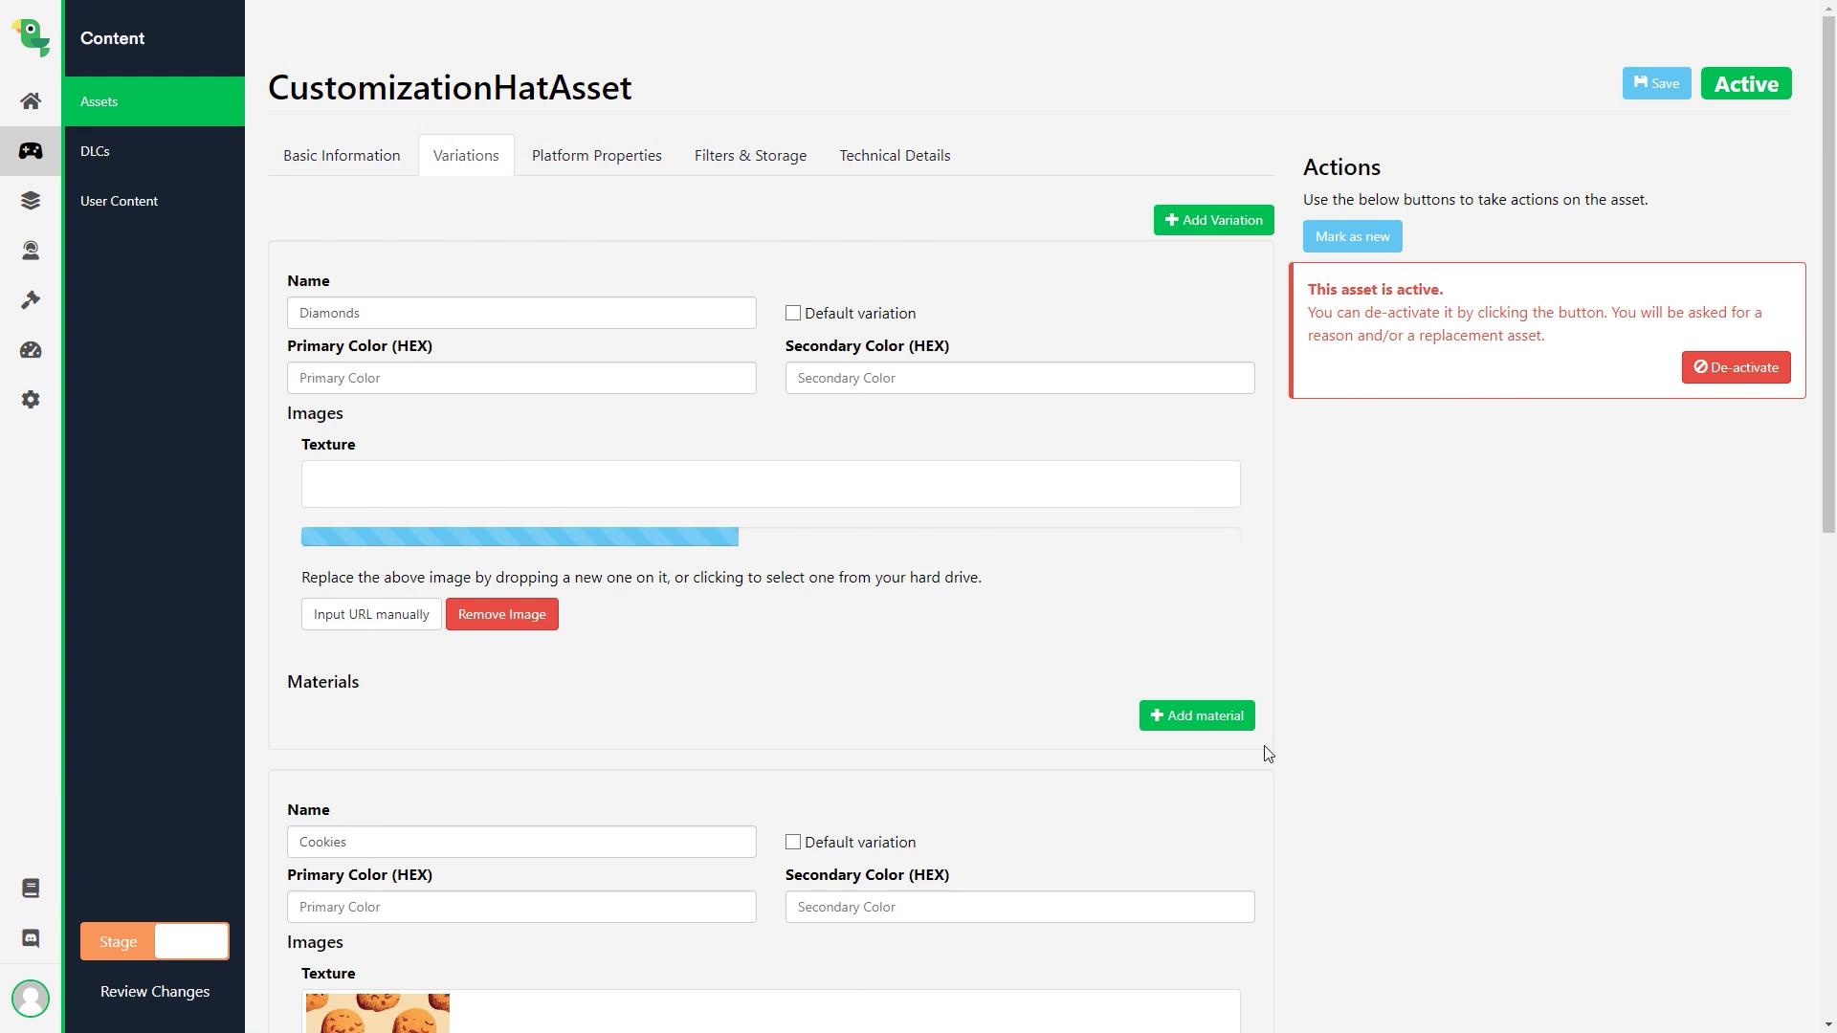
click(1644, 94)
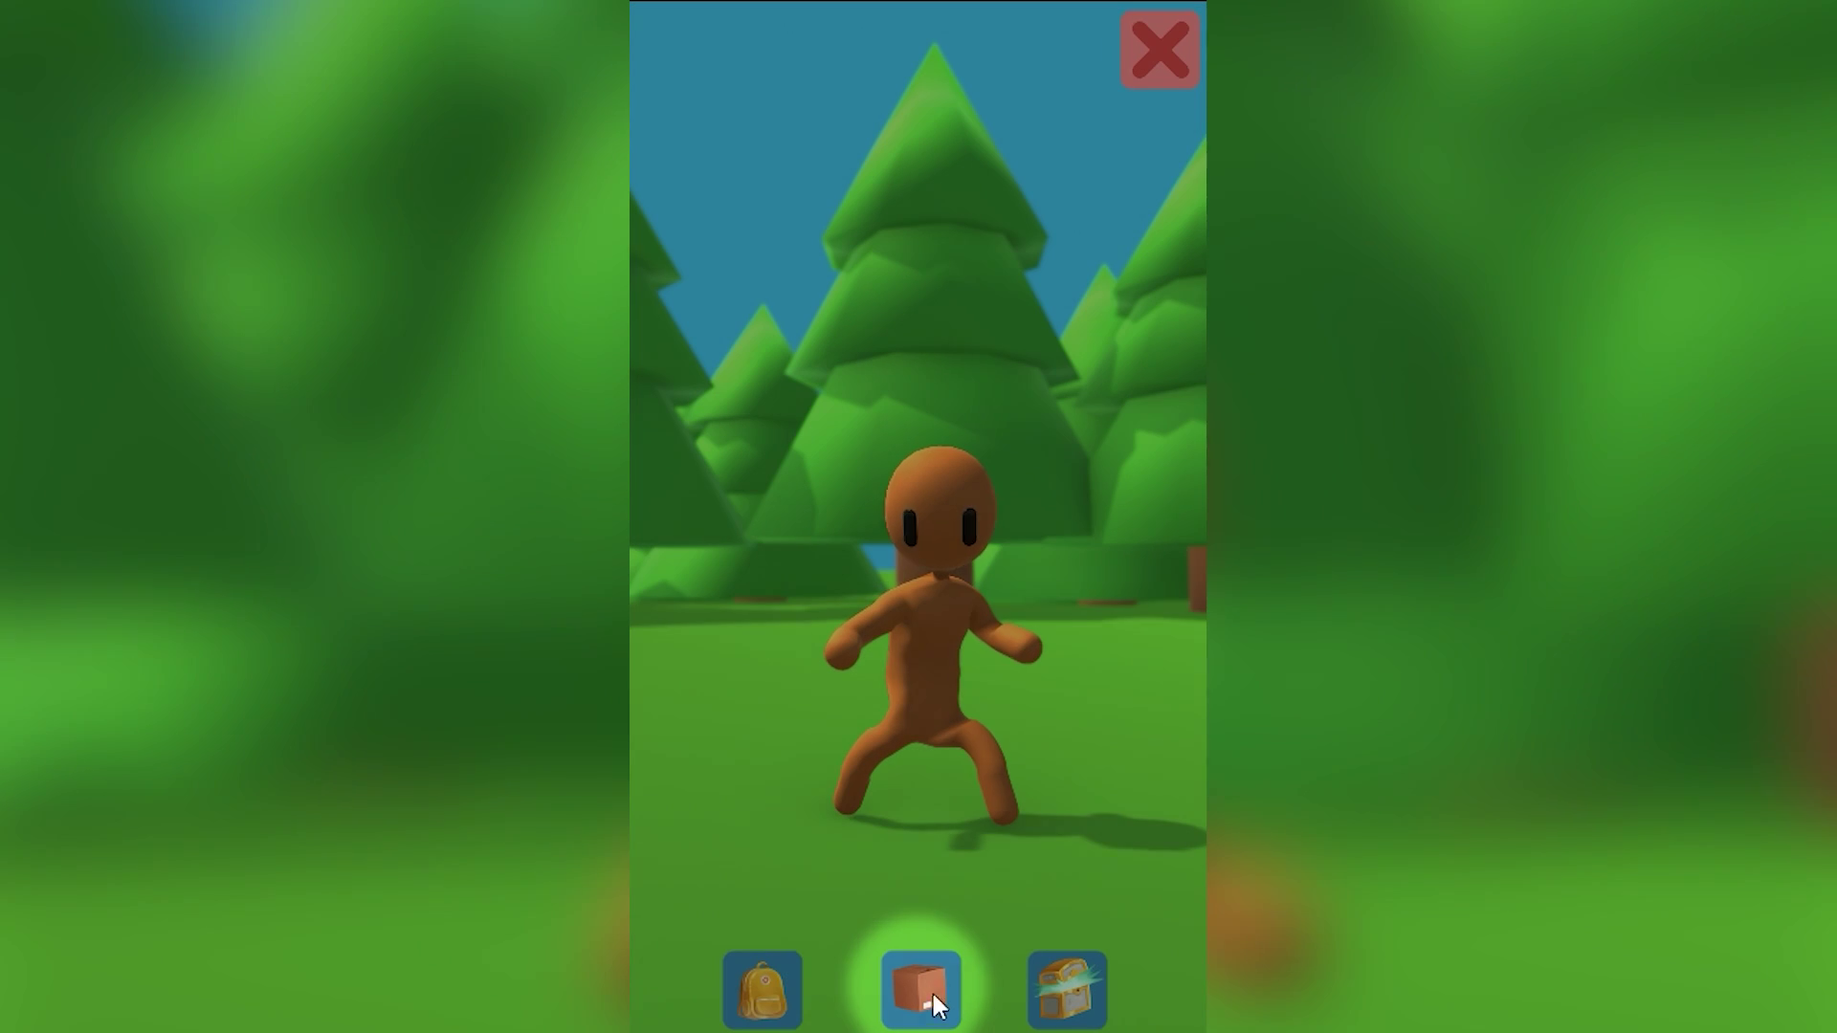
- Use the box item in the running game, and examine the success check and log call in GetAssetVariation in Visual Studio
click(932, 991)
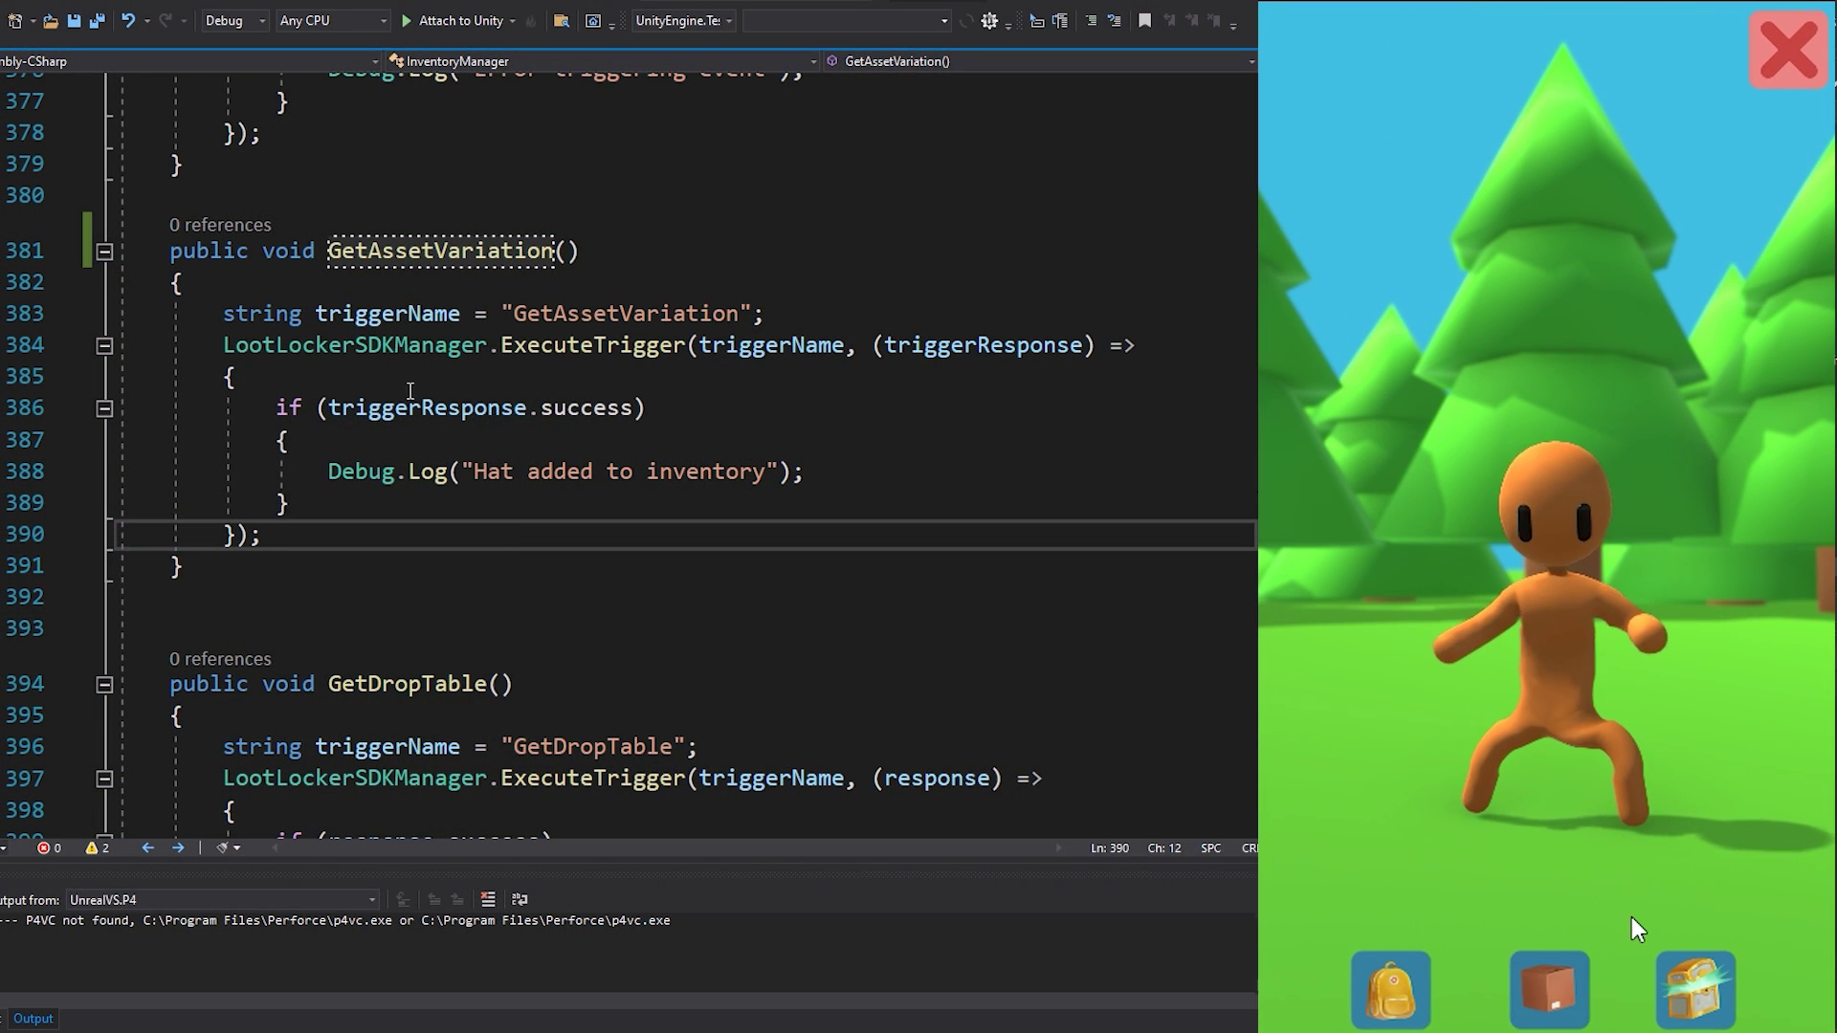
drag(276, 407, 657, 422)
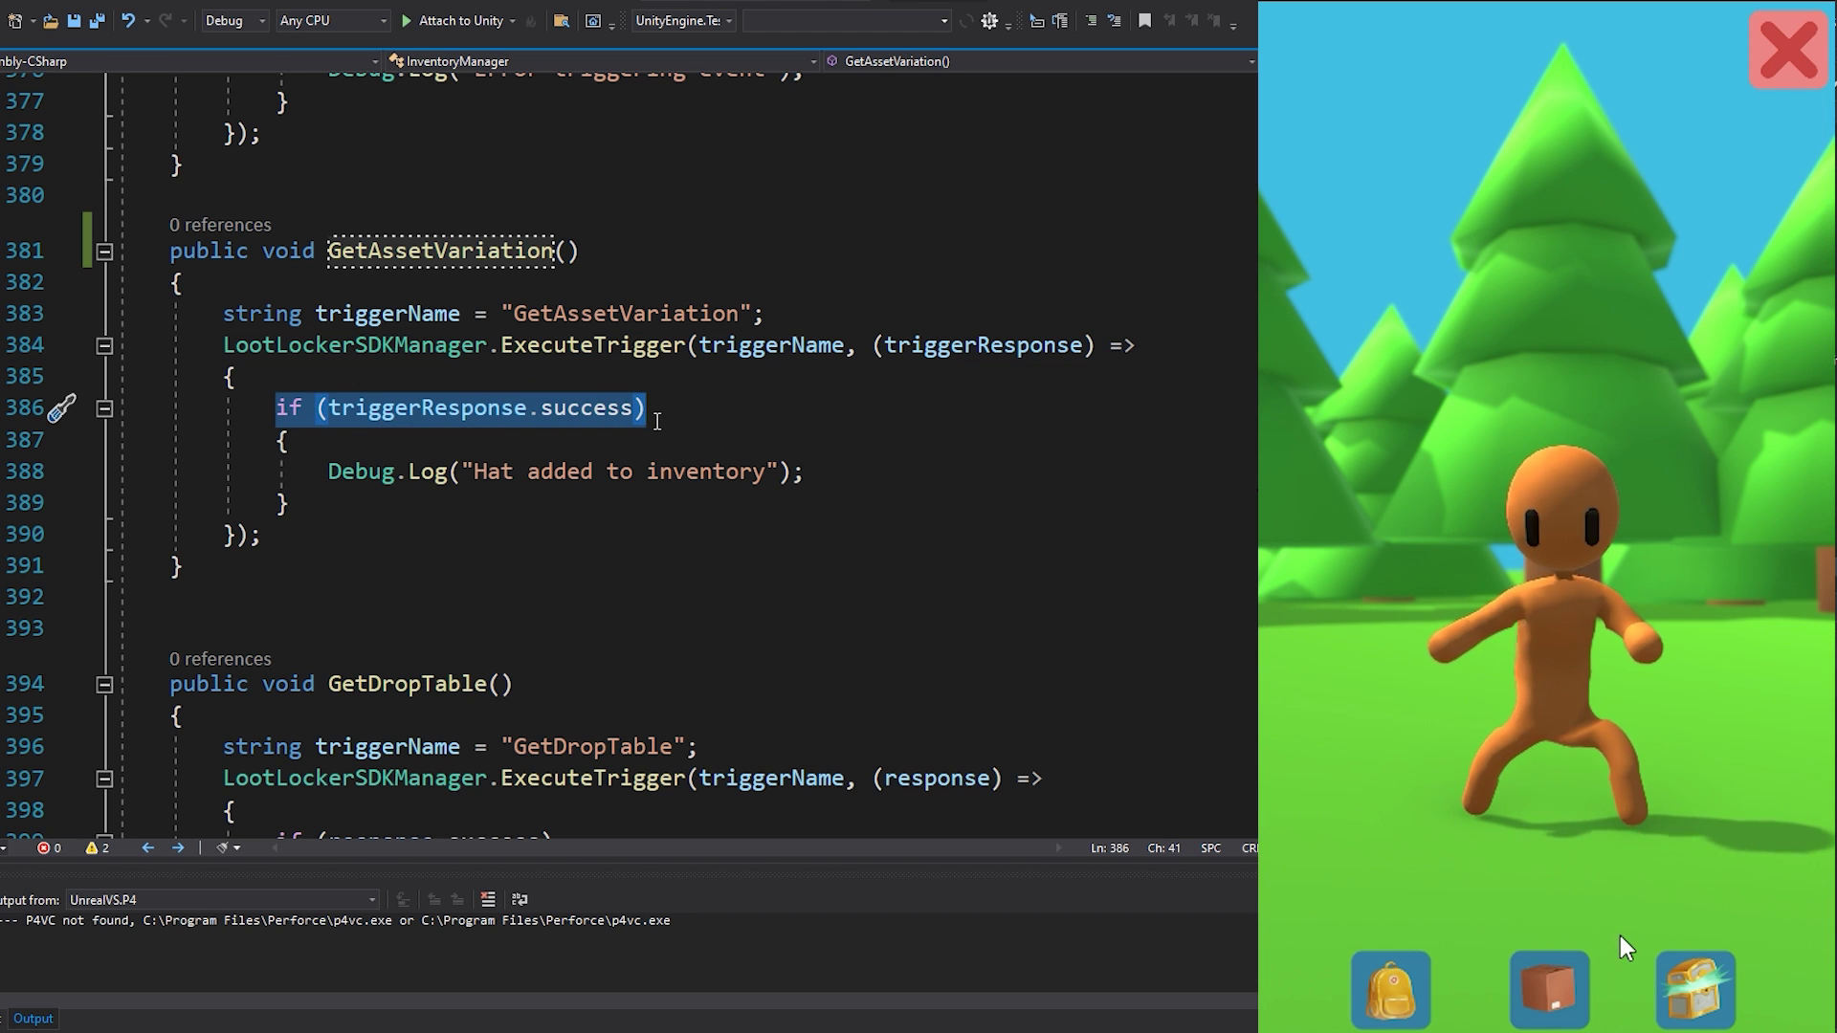
click(657, 422)
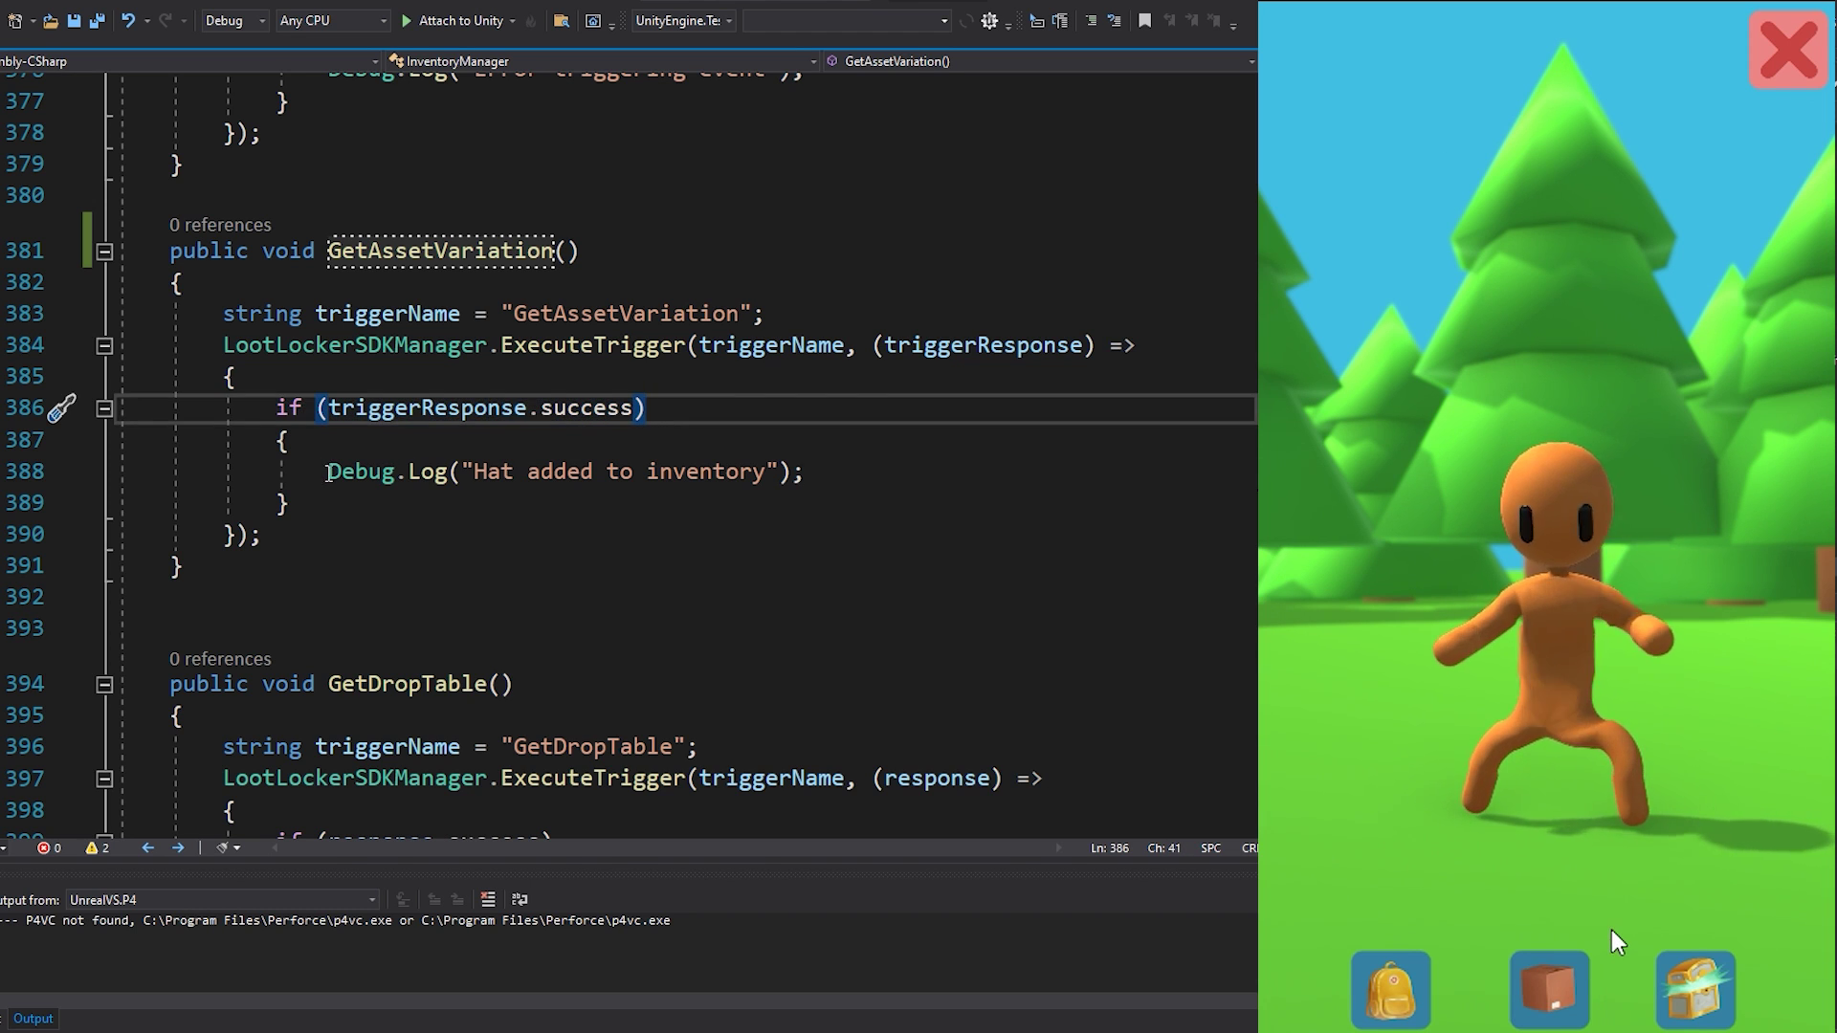
drag(328, 471, 810, 475)
click(810, 476)
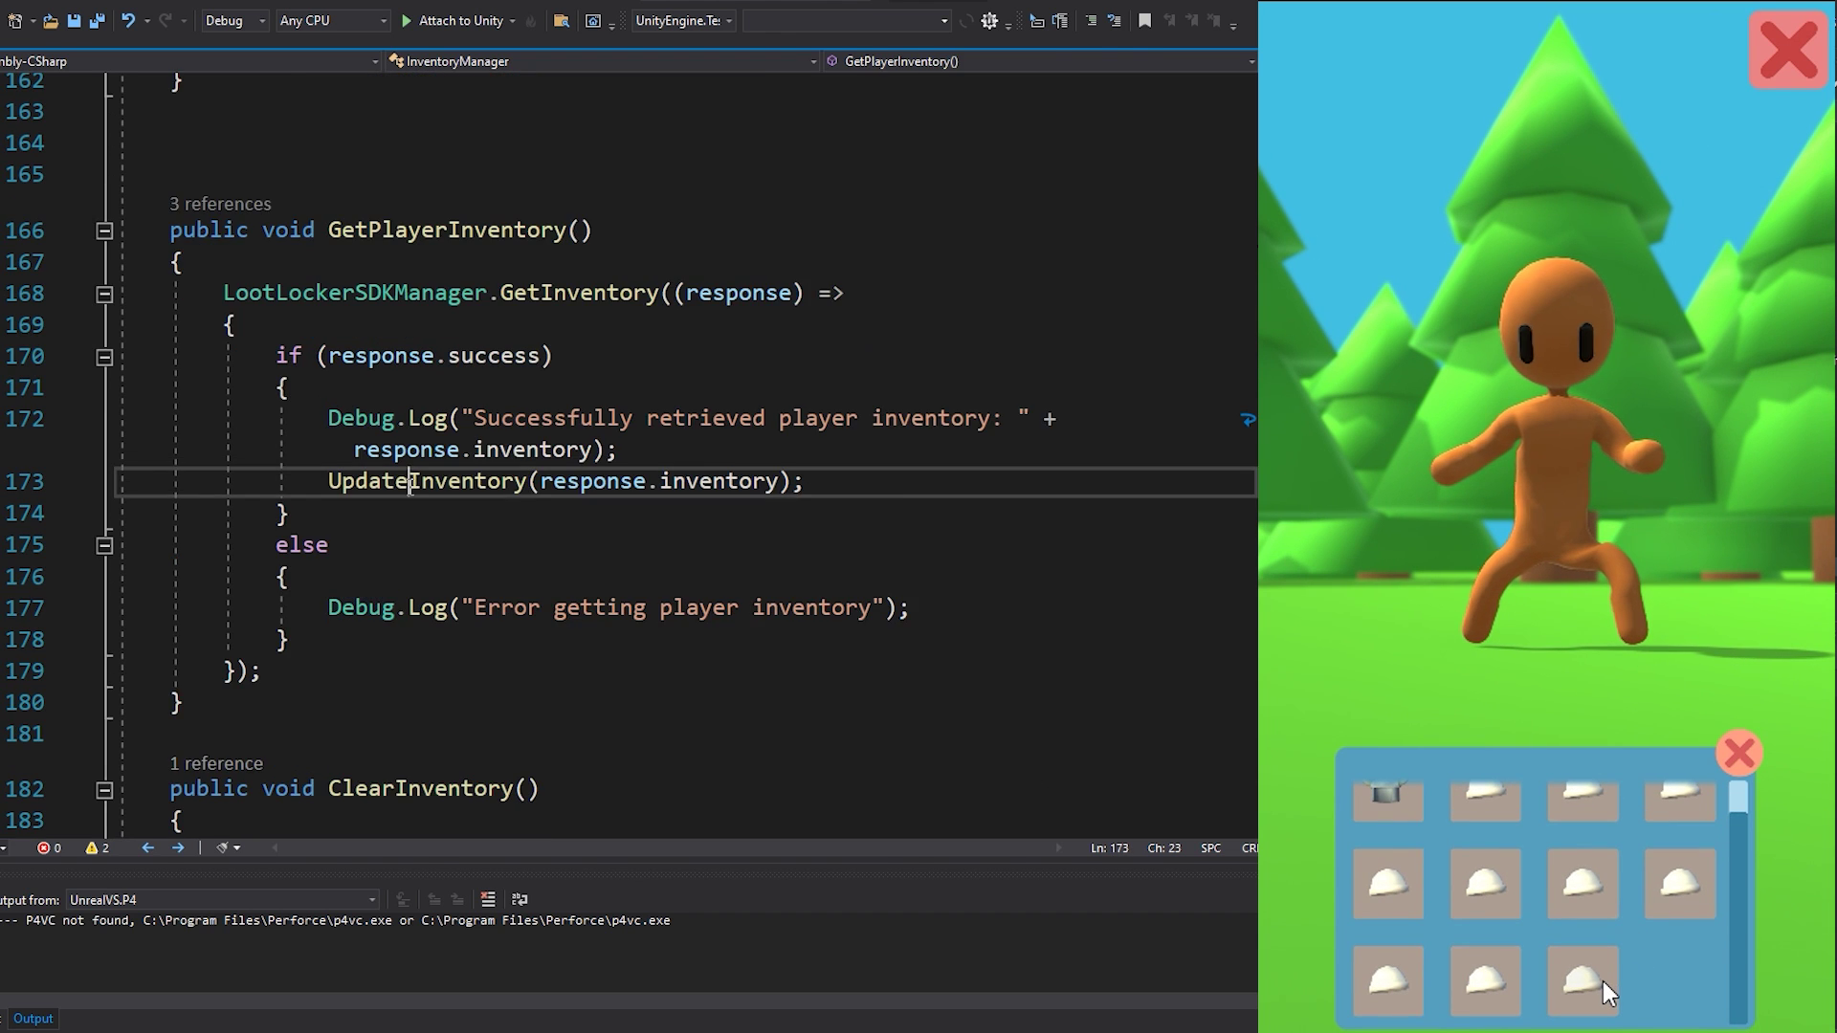
- Follow the code from UpdateInventory through HandleItem to GenereateForInventory and examine its hasTexture block
key(F12)
scroll(513, 431, down, 5)
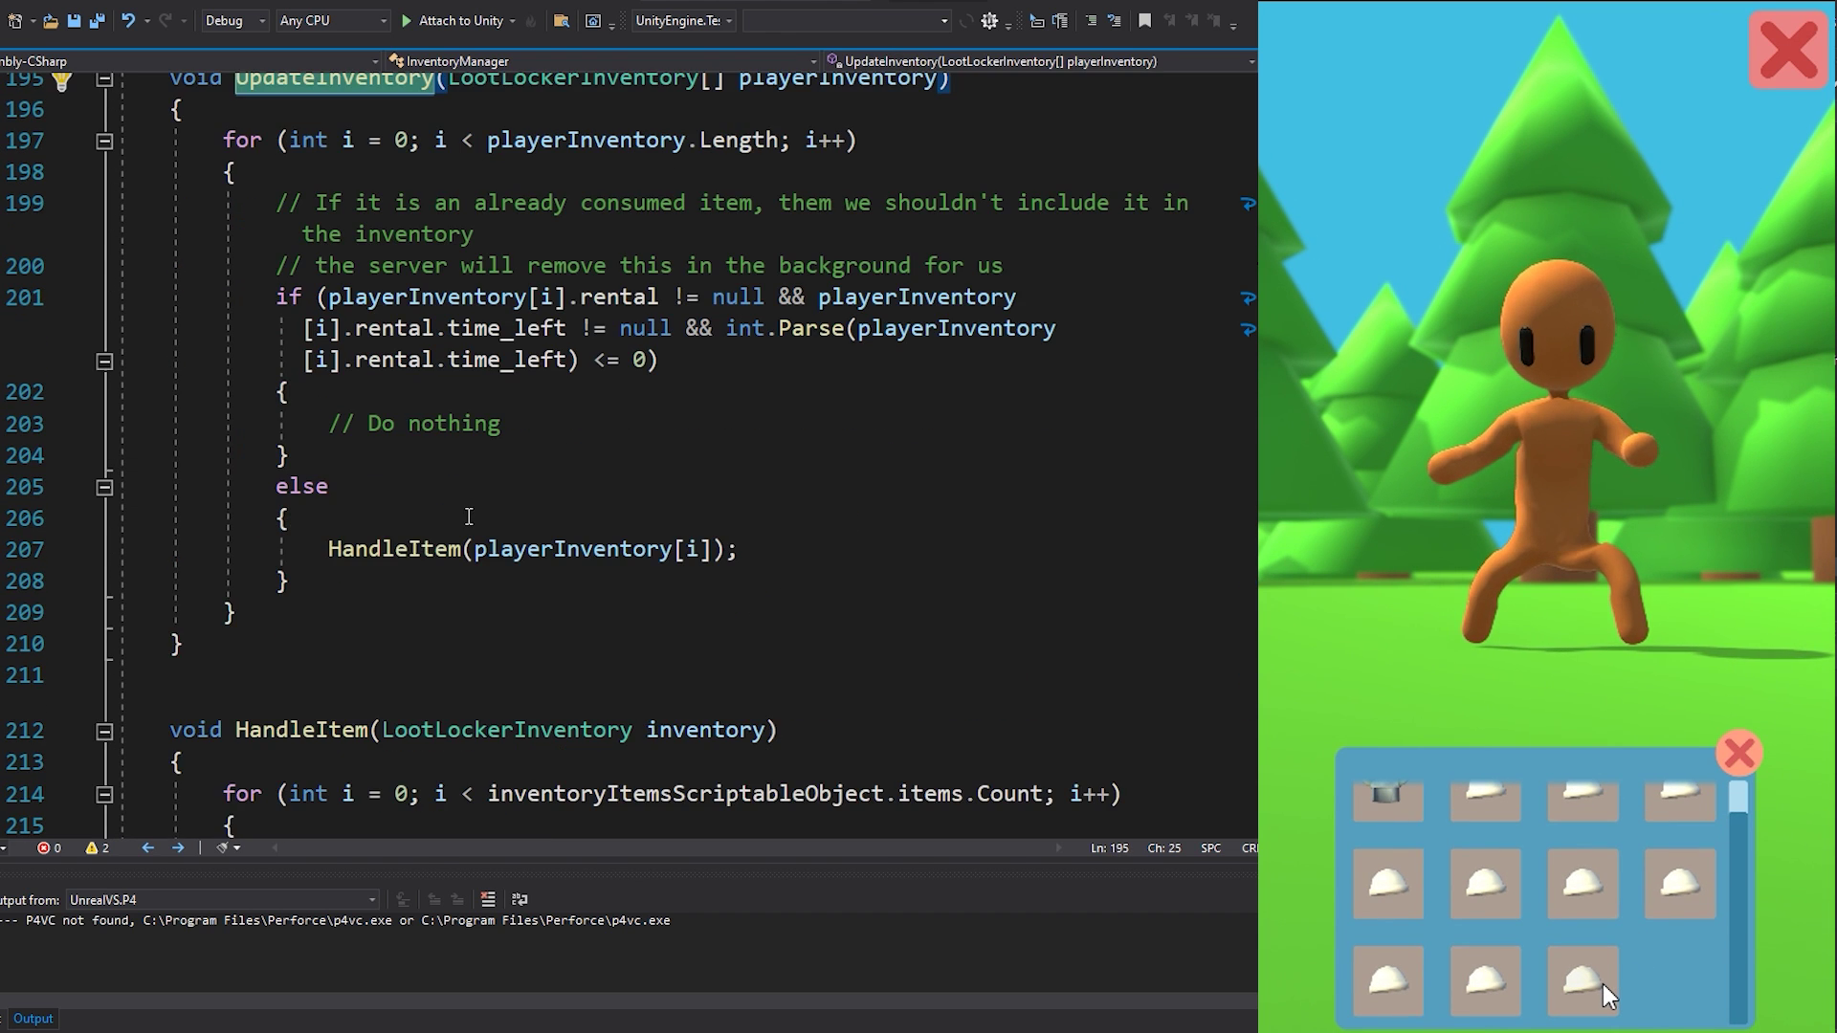
click(513, 541)
key(F12)
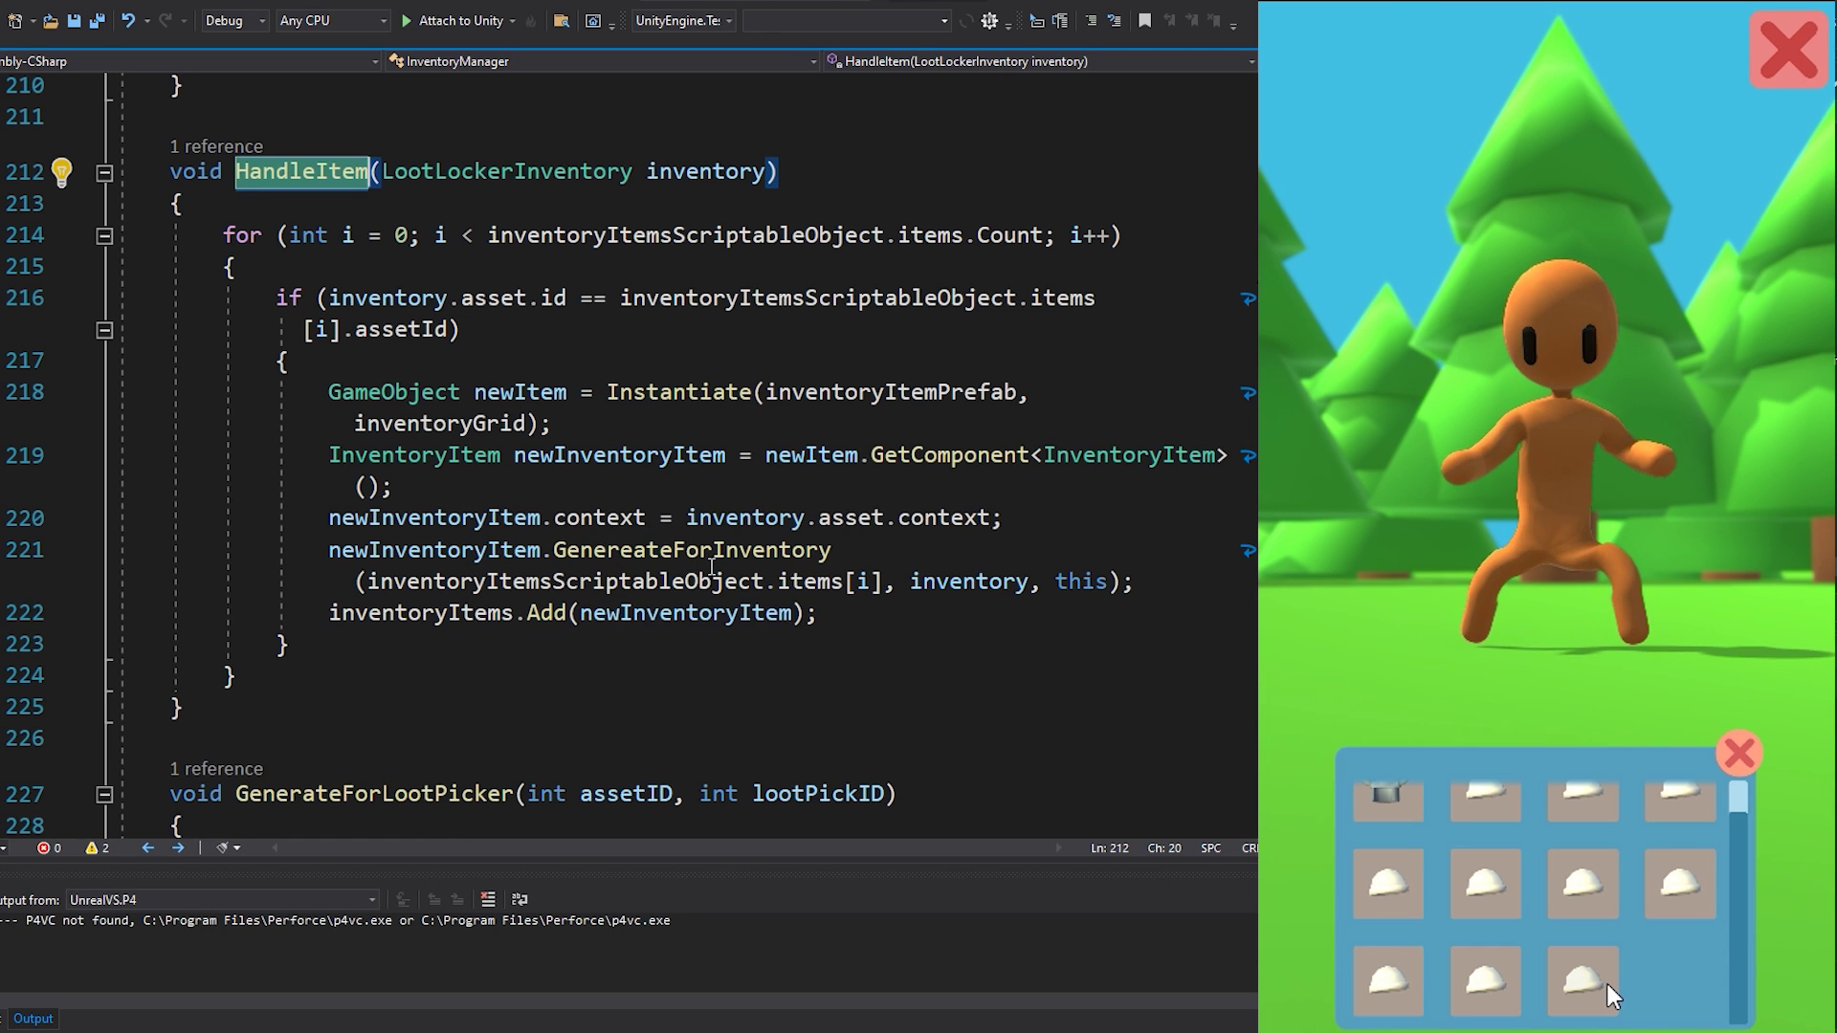
click(608, 550)
key(F12)
scroll(323, 493, down, 5)
click(322, 493)
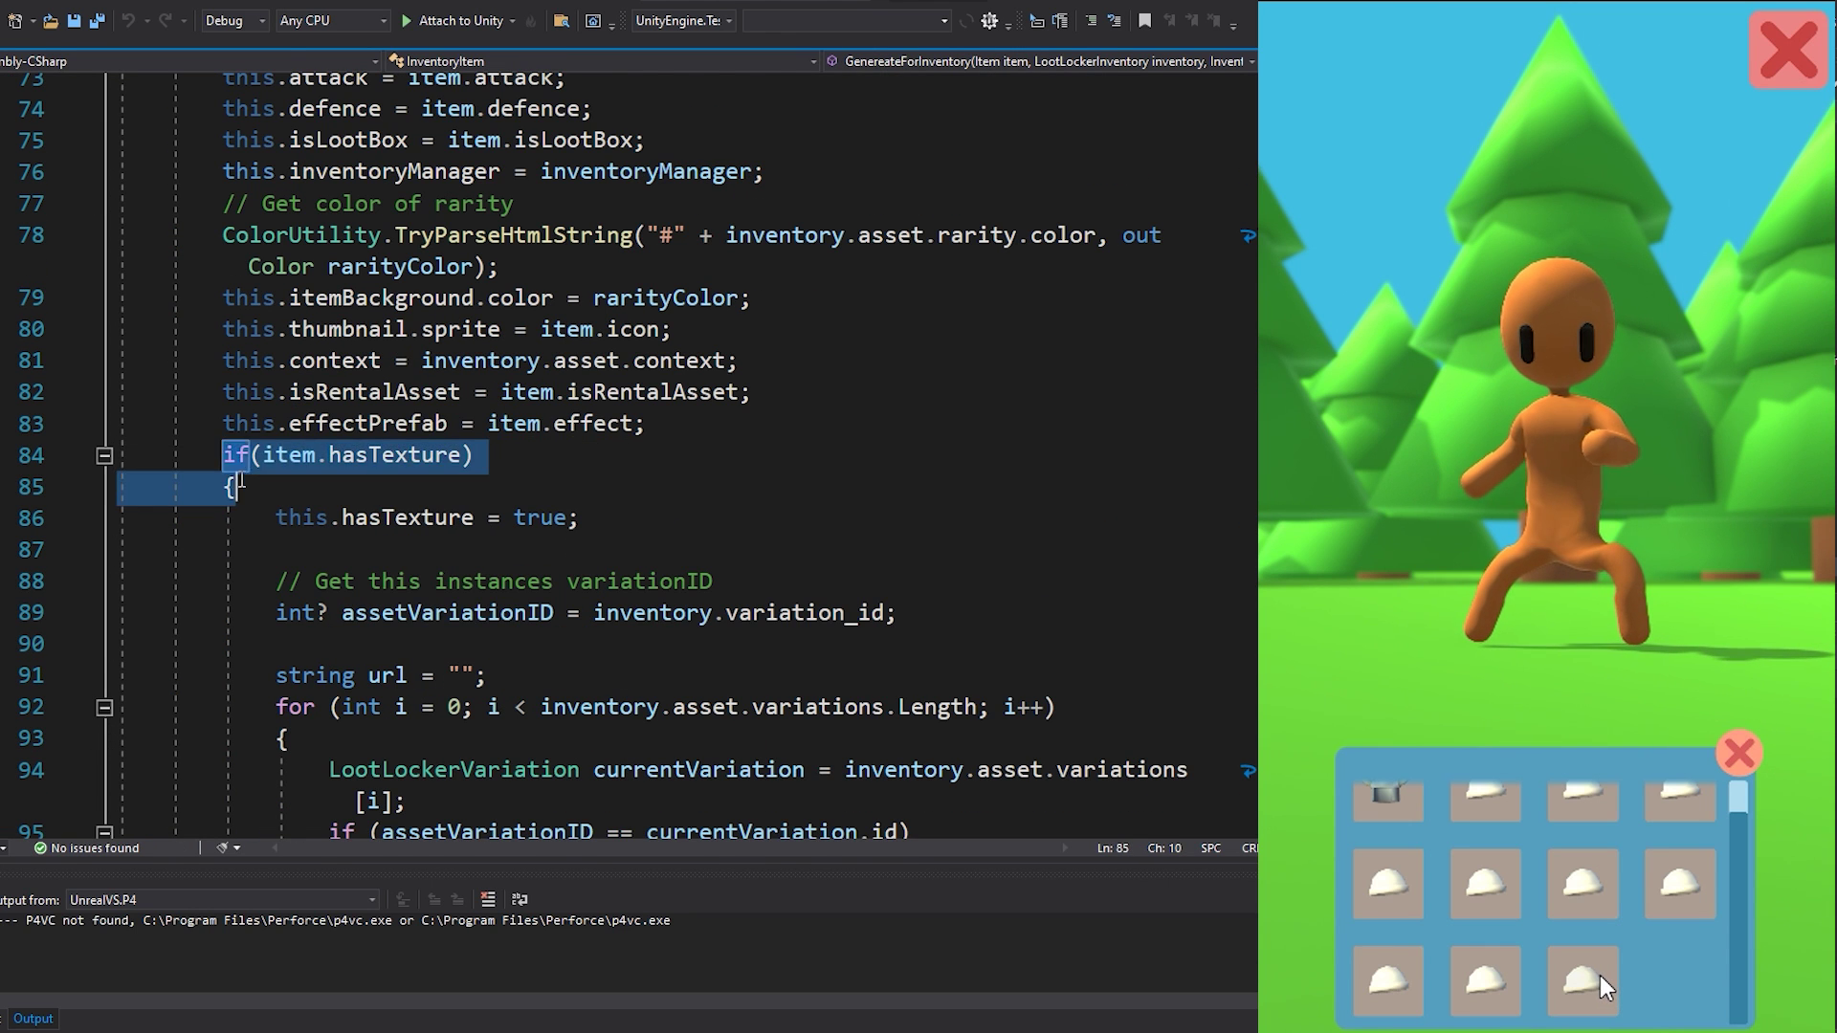
- Examine the loop that matches assetVariationID to a variation, takes its "texture" link as url and assigns it to textureURL
scroll(287, 459, down, 3)
drag(269, 423, 302, 718)
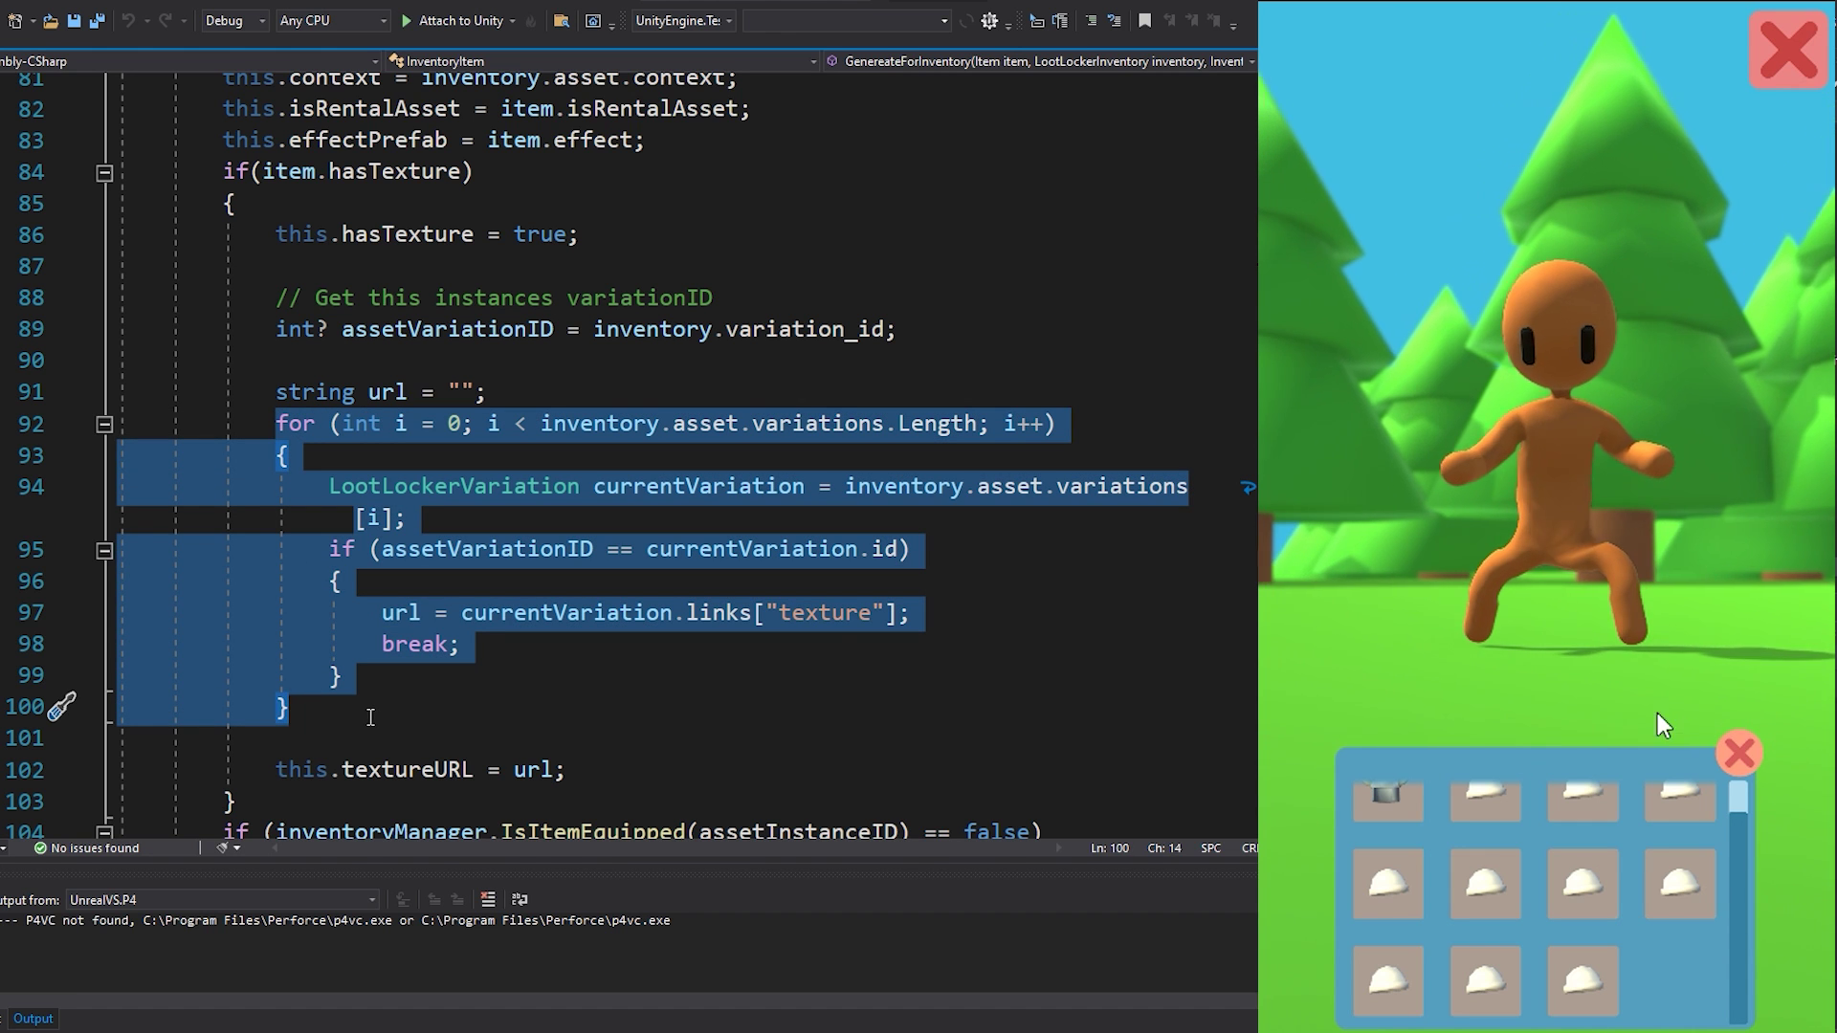
click(370, 717)
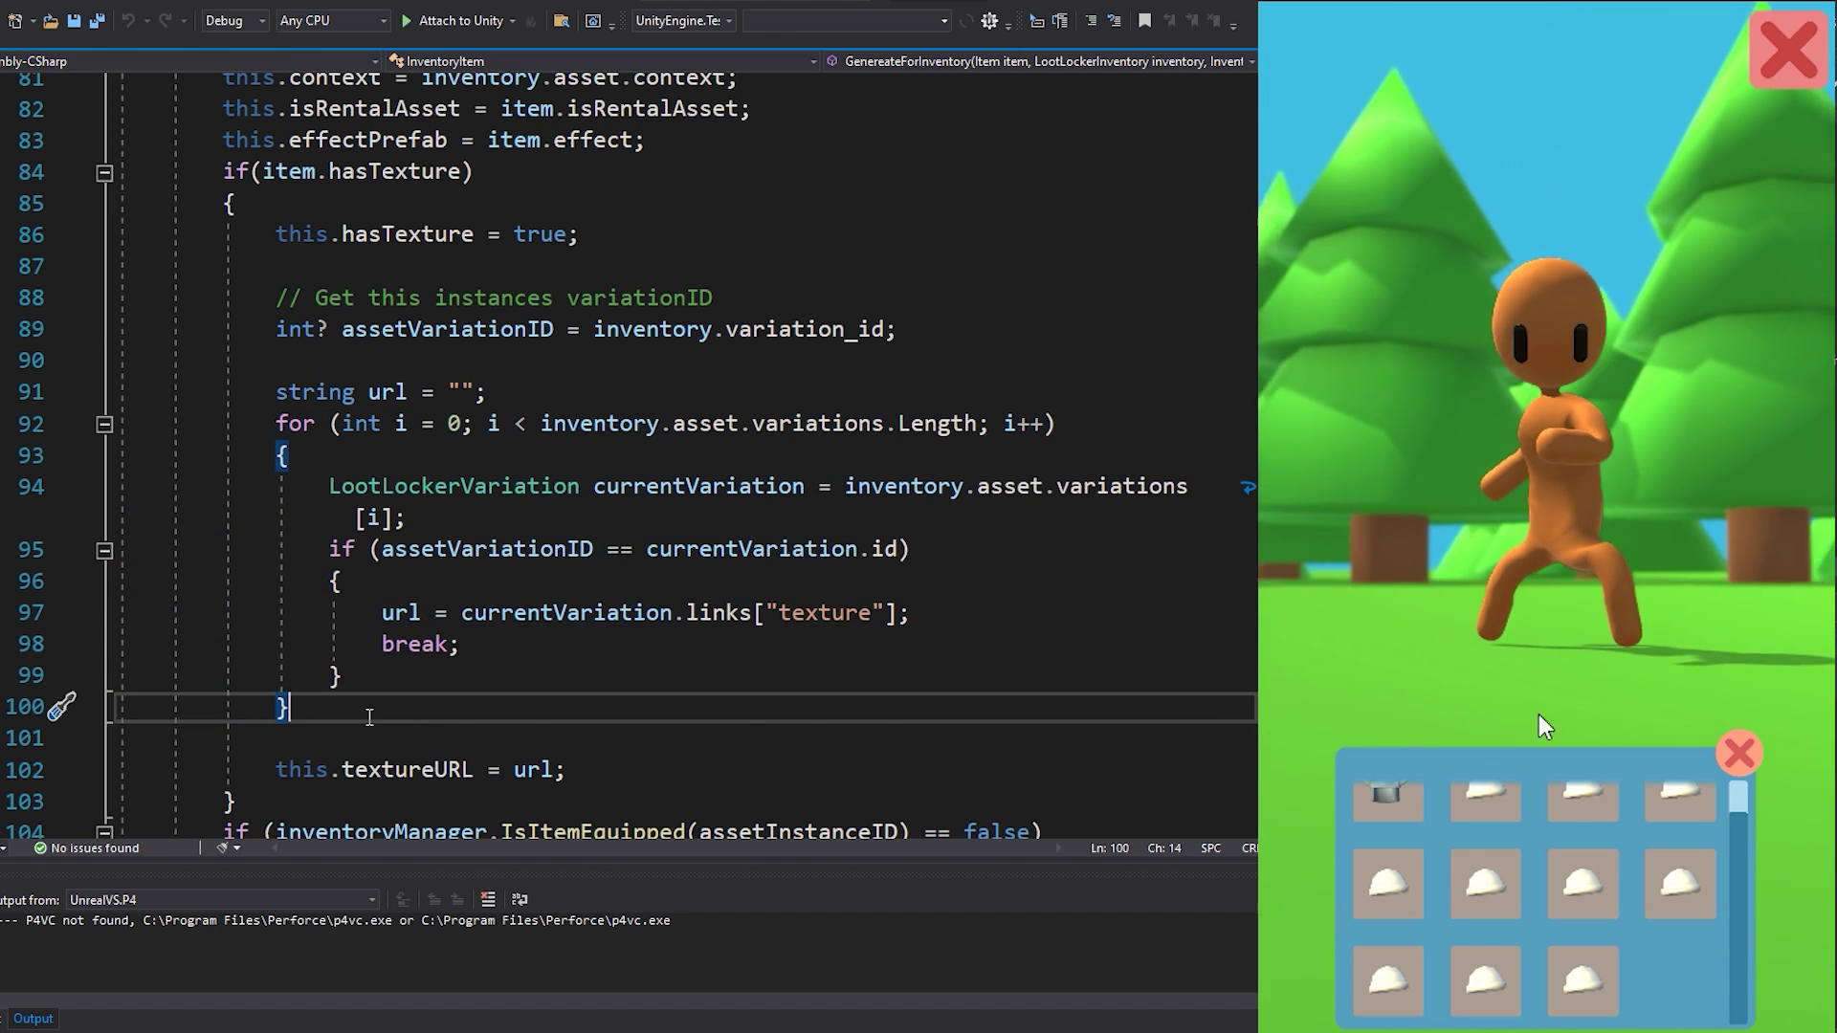
scroll(369, 717, down, 1)
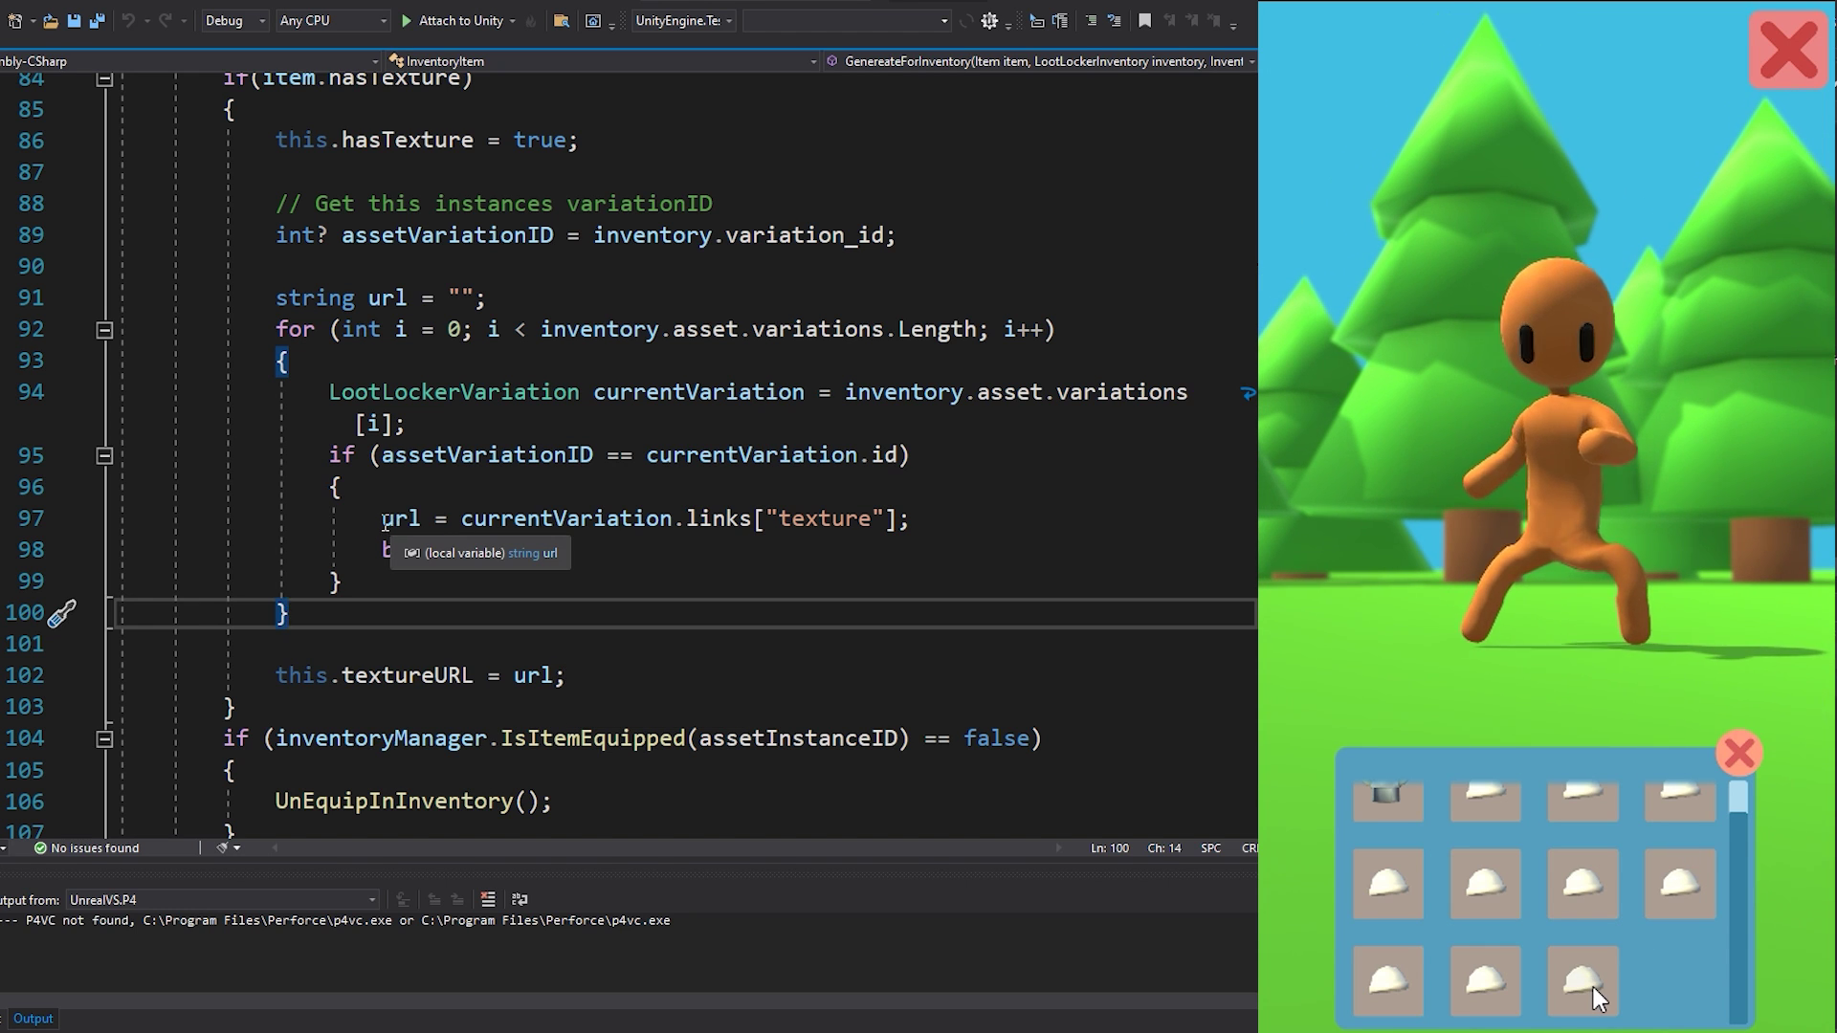
drag(384, 521, 914, 524)
click(937, 529)
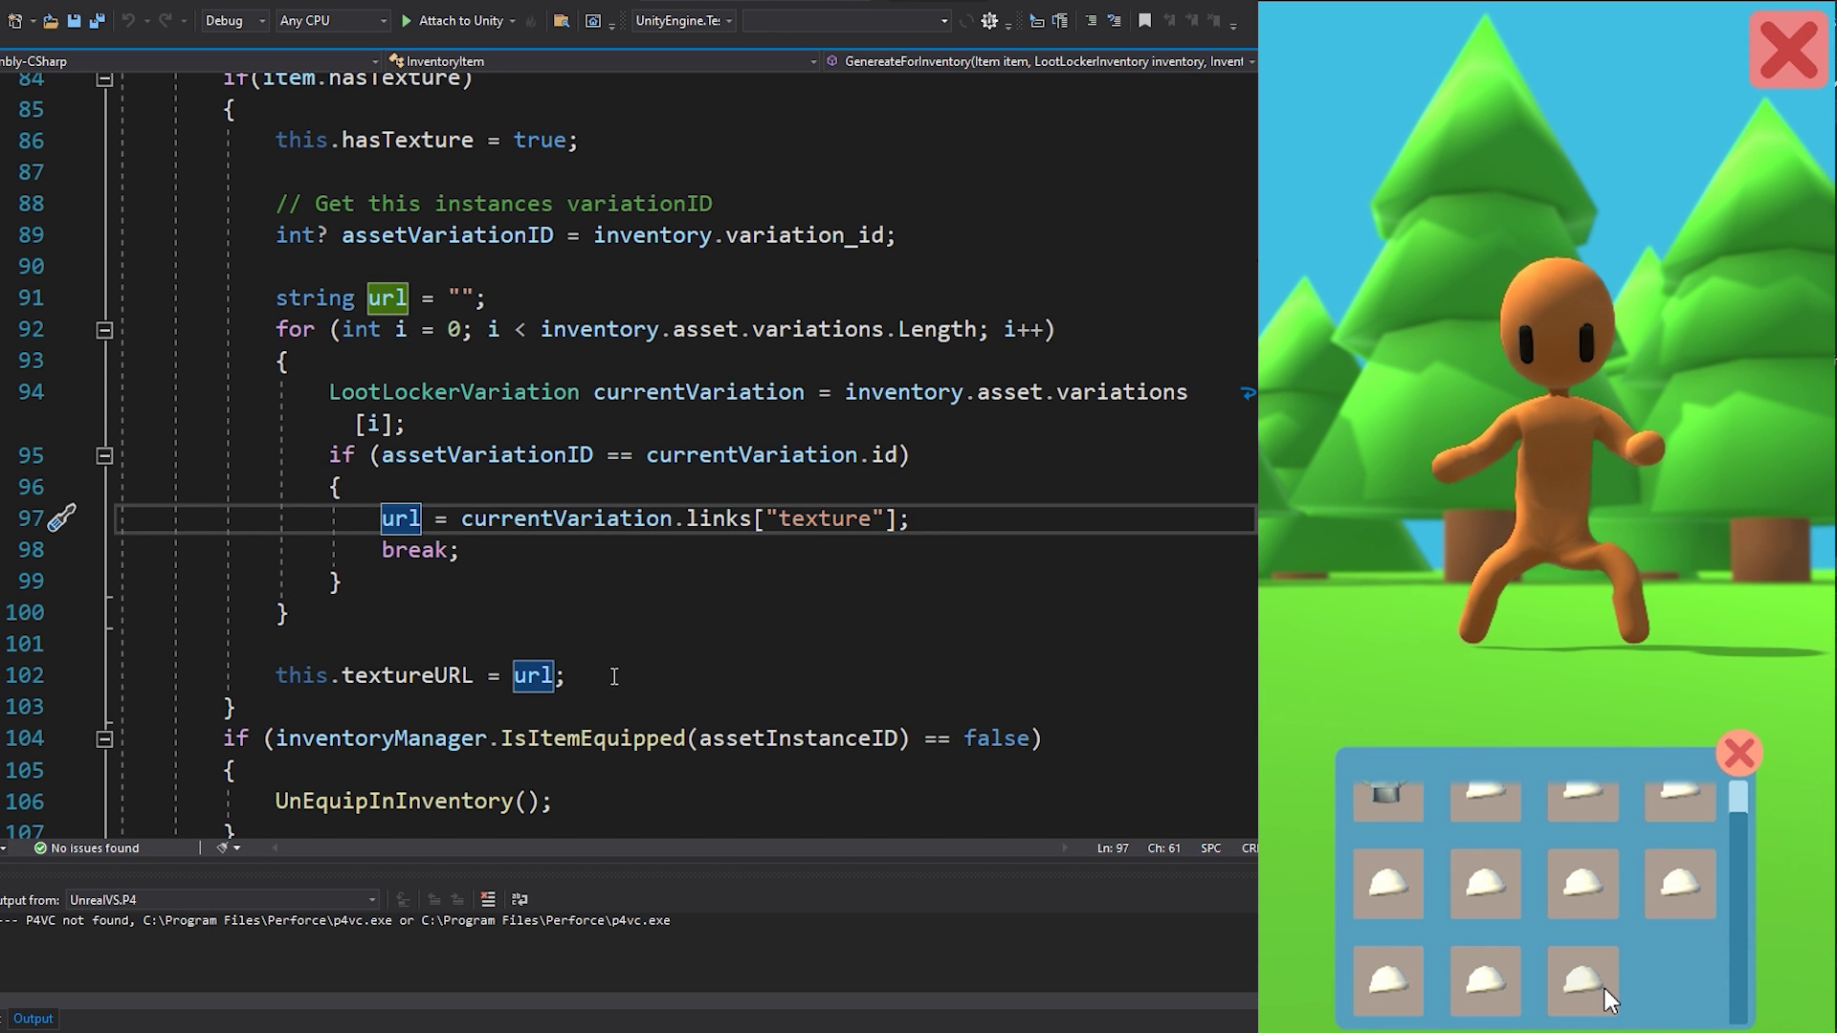
click(612, 677)
- Find the hasTexture branch in UseItem and examine how textureURL is passed to EquipAsset
scroll(550, 629, down, 20)
scroll(218, 320, down, 5)
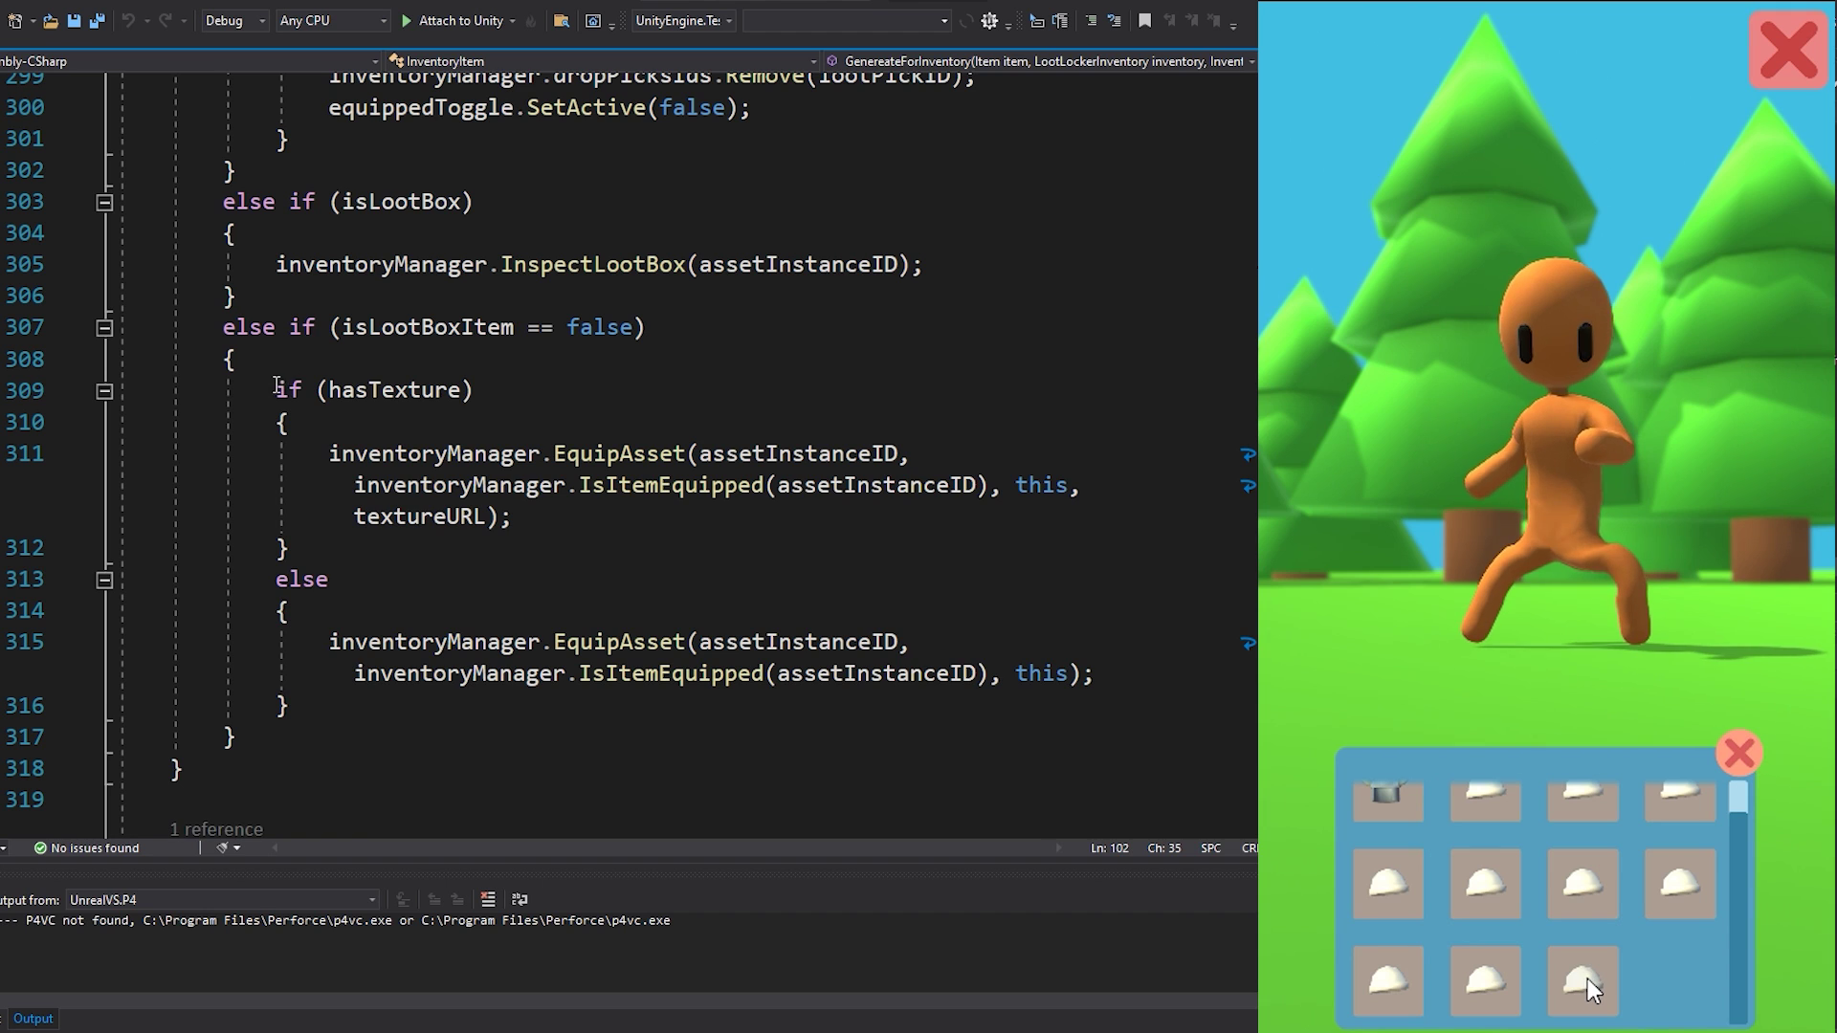
drag(276, 388, 303, 422)
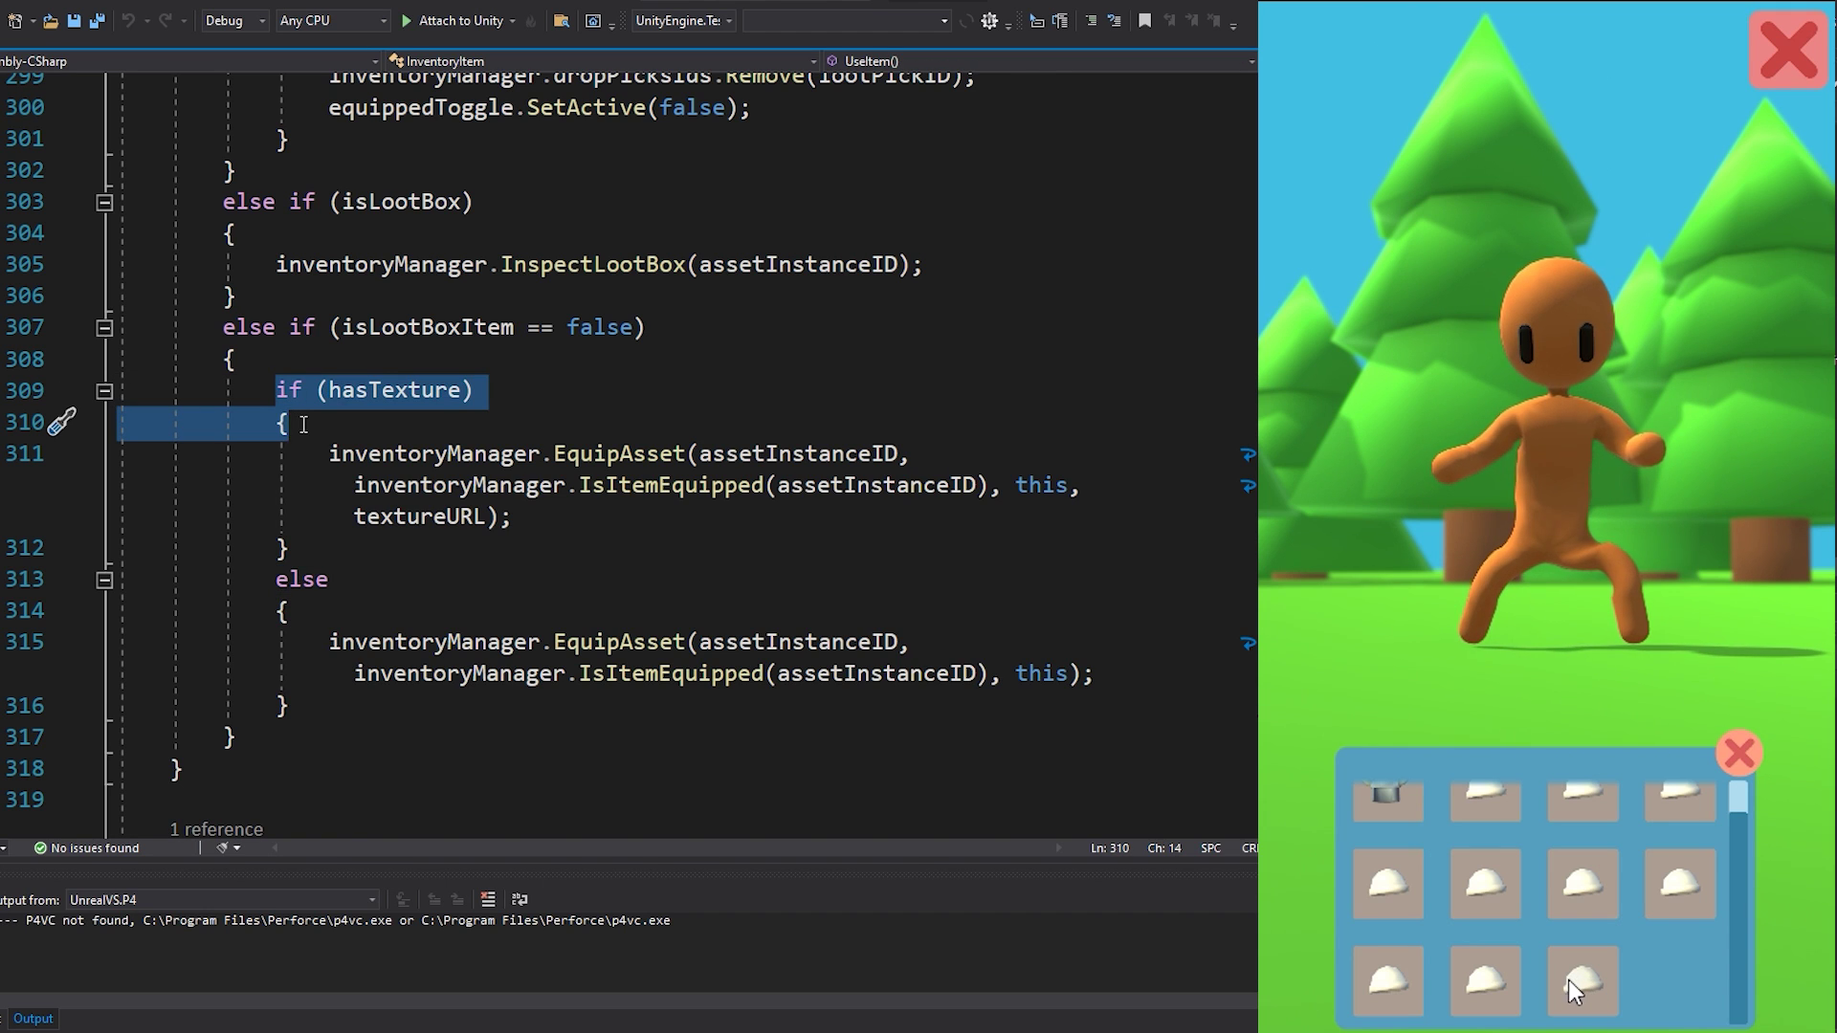
click(303, 424)
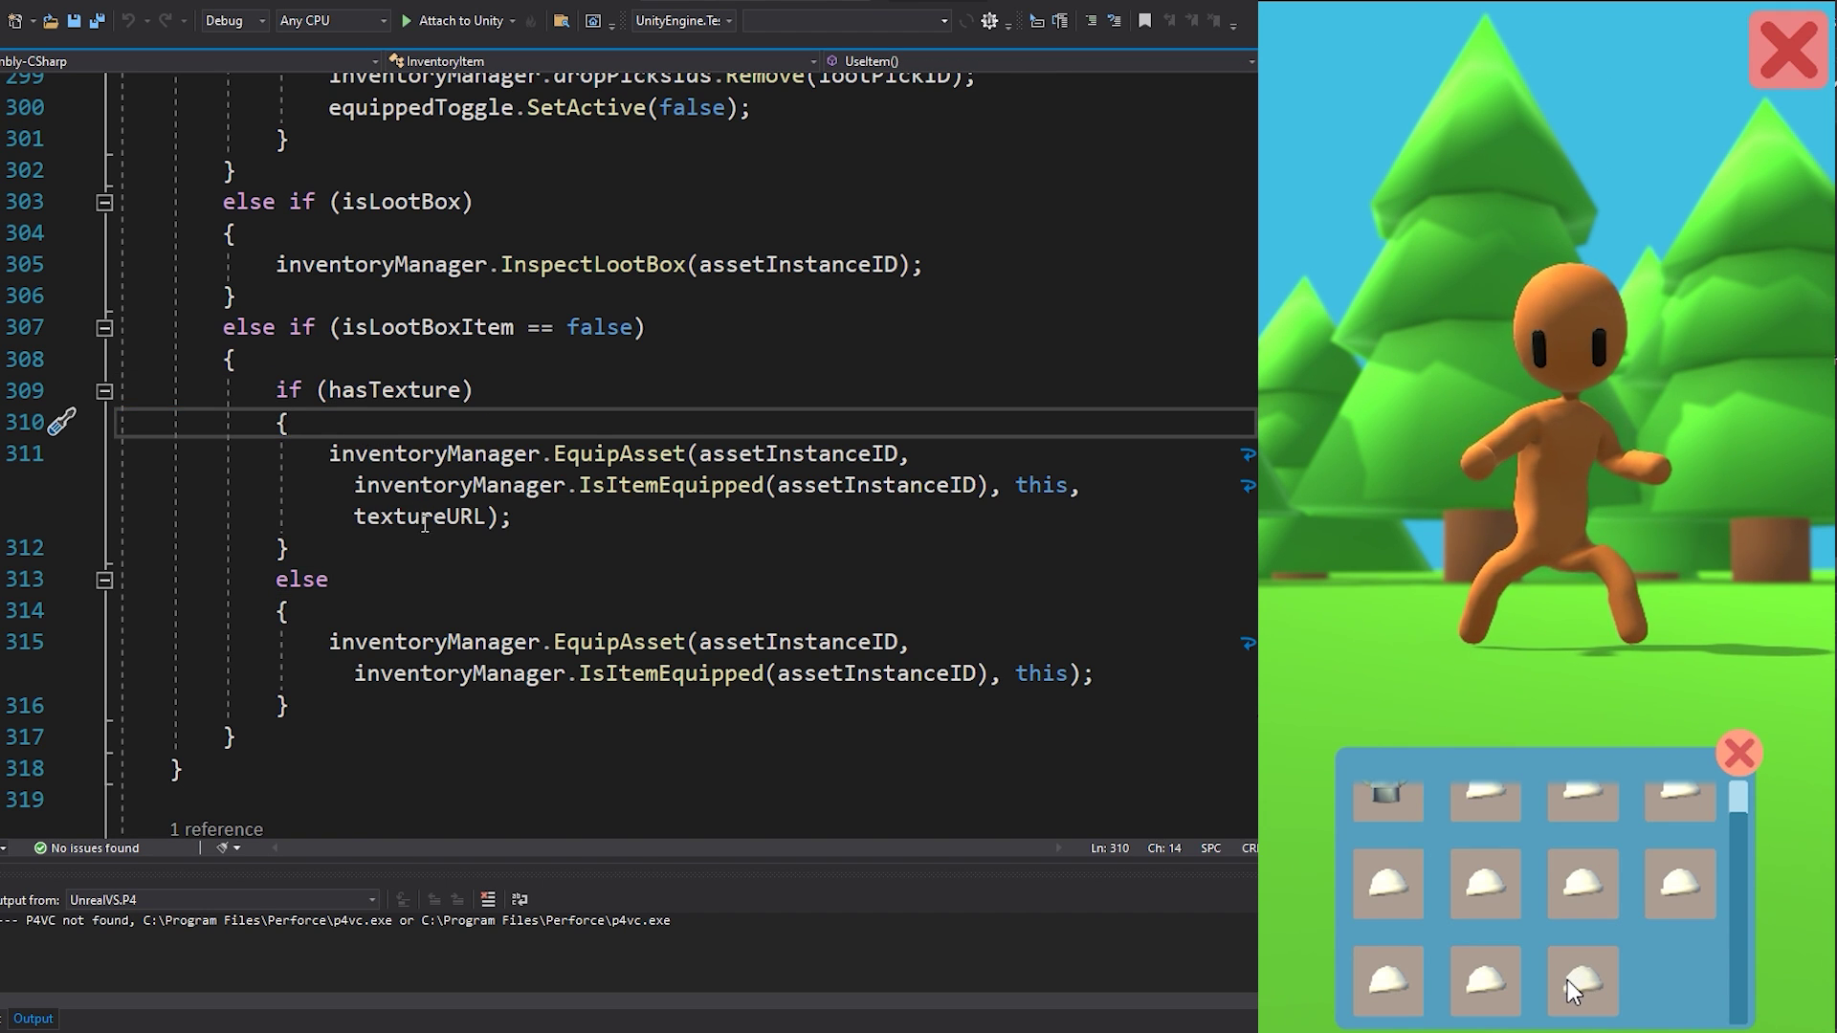
double_click(424, 519)
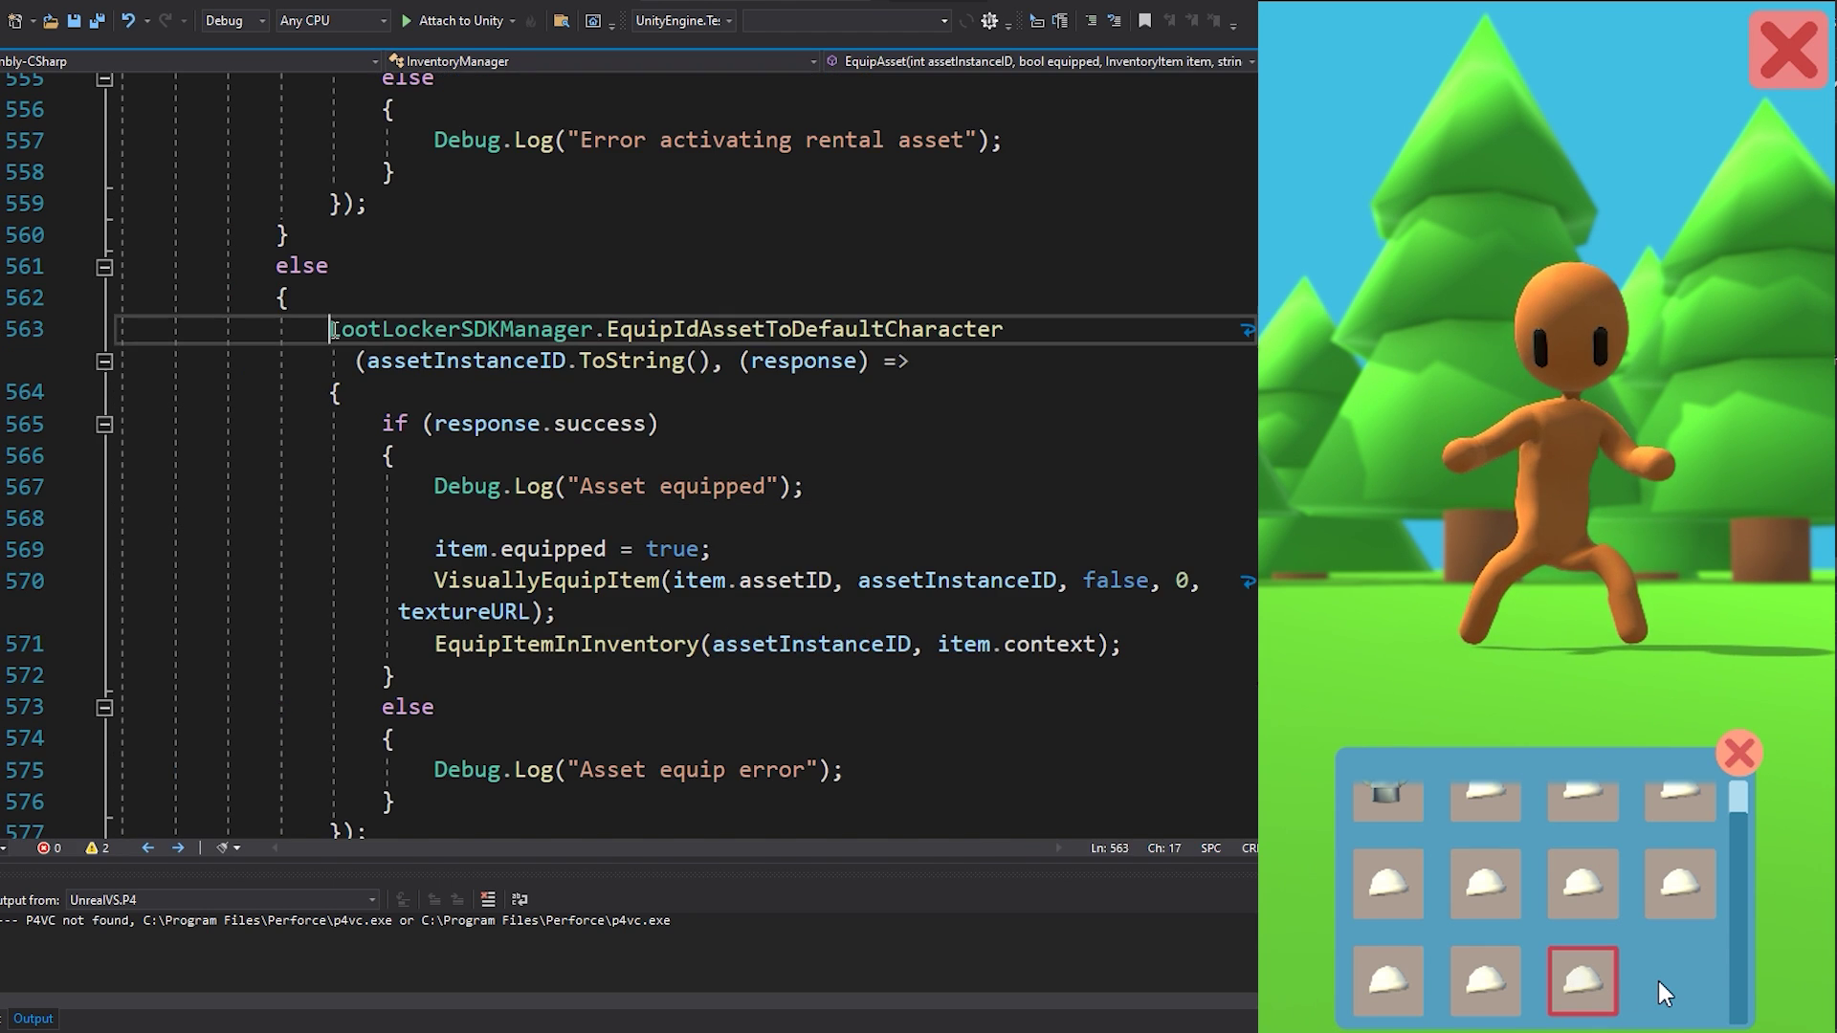
- Examine the EquipIdAssetToDefaultCharacter call and its response handling in EquipAsset
drag(328, 329, 995, 341)
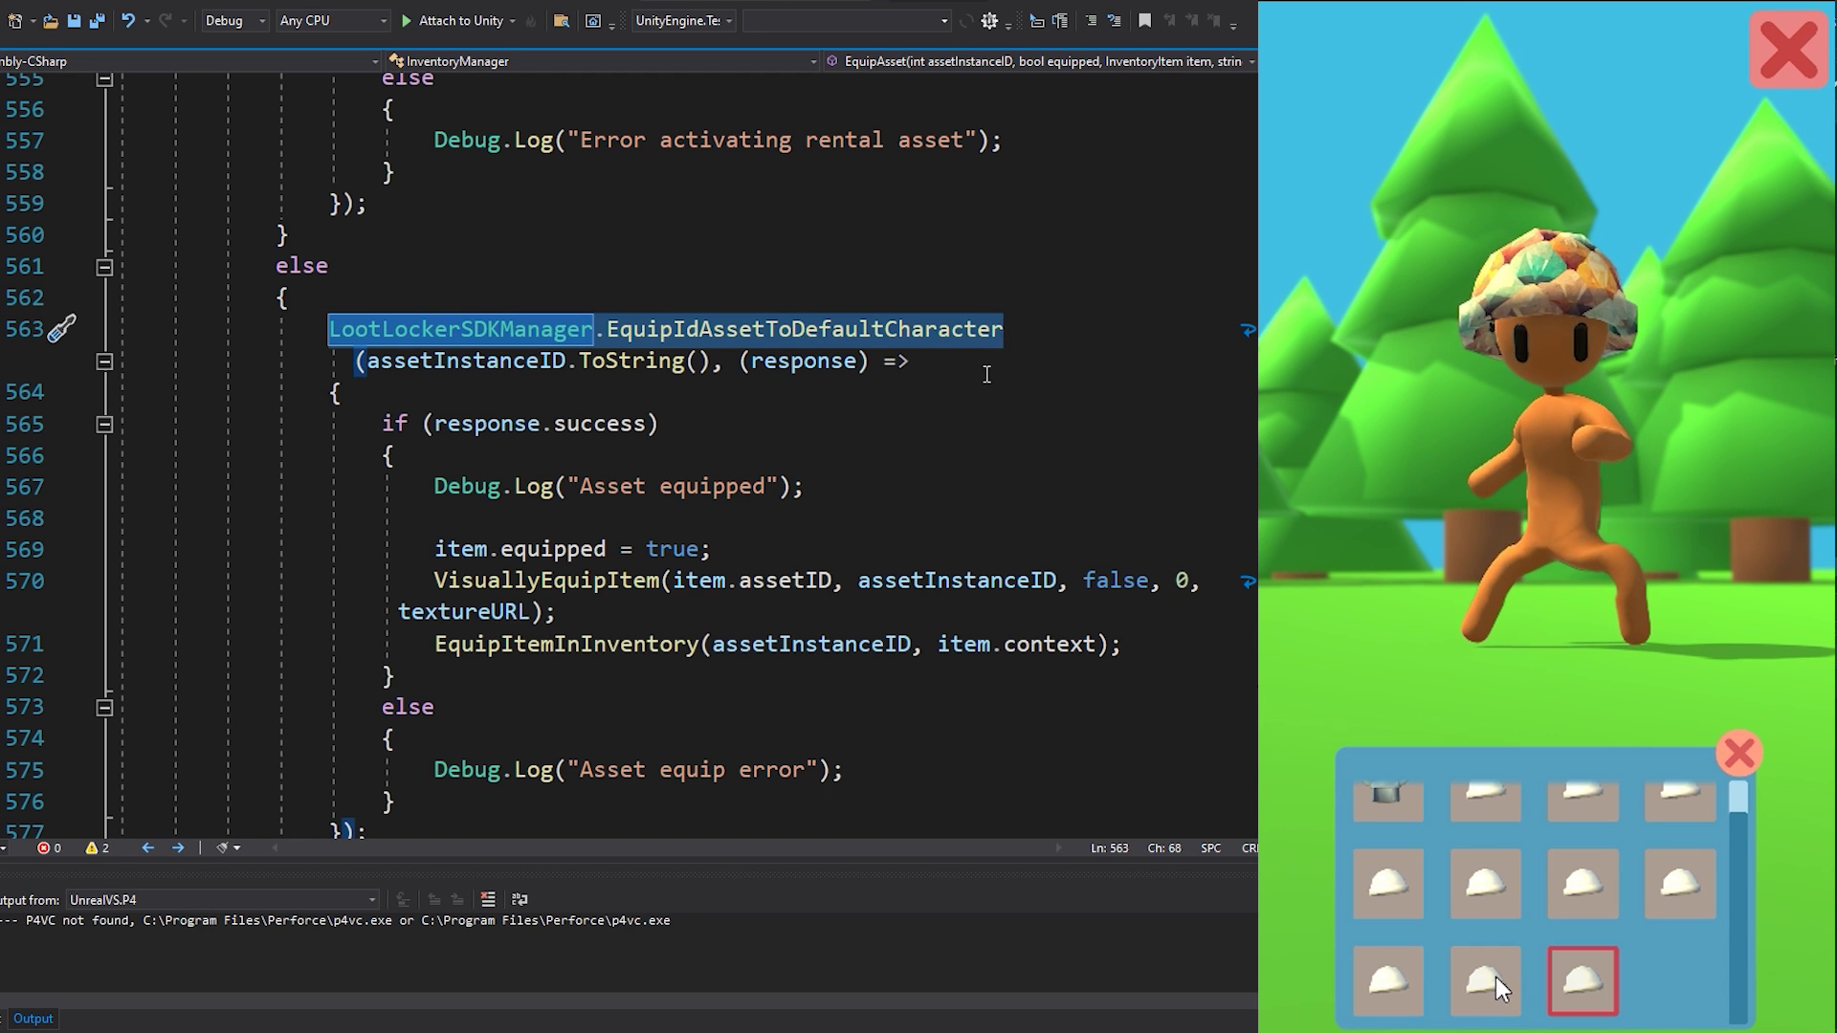
click(986, 373)
scroll(980, 373, down, 3)
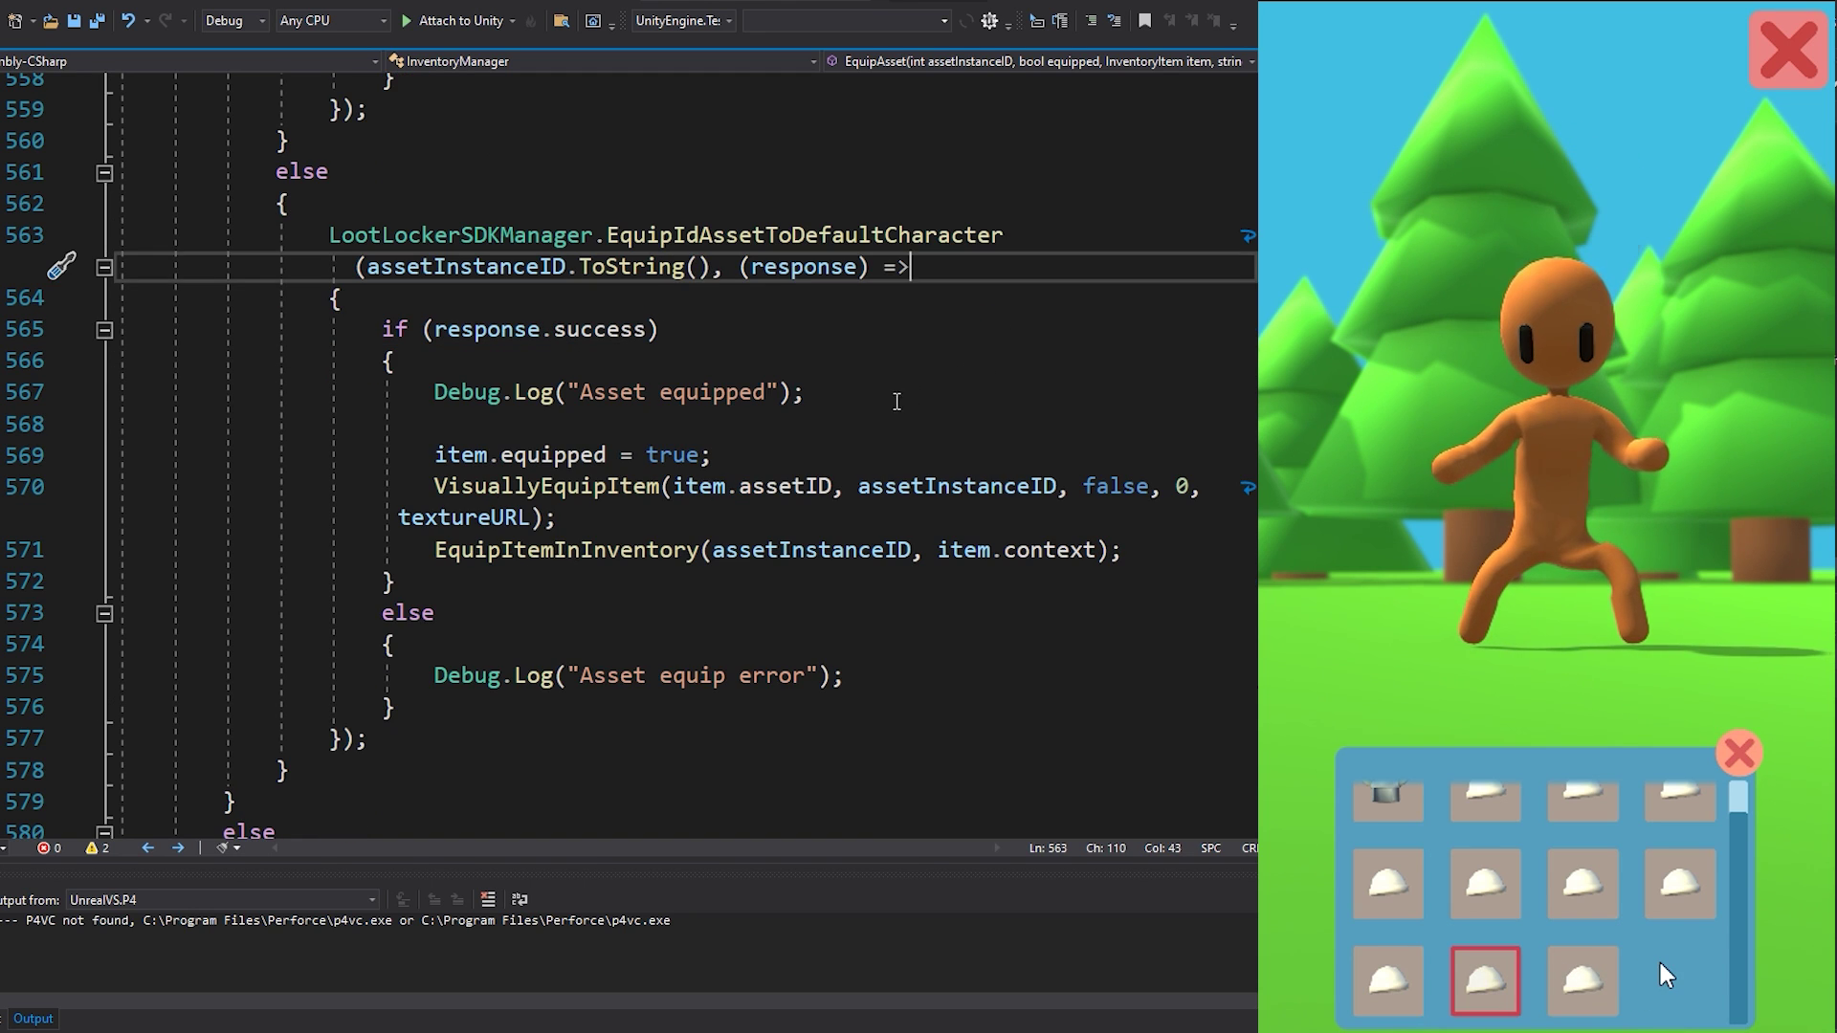
- Go to the definition of VisuallyEquipItem and examine its textureURL argument, trying on different hats in the running game
click(597, 487)
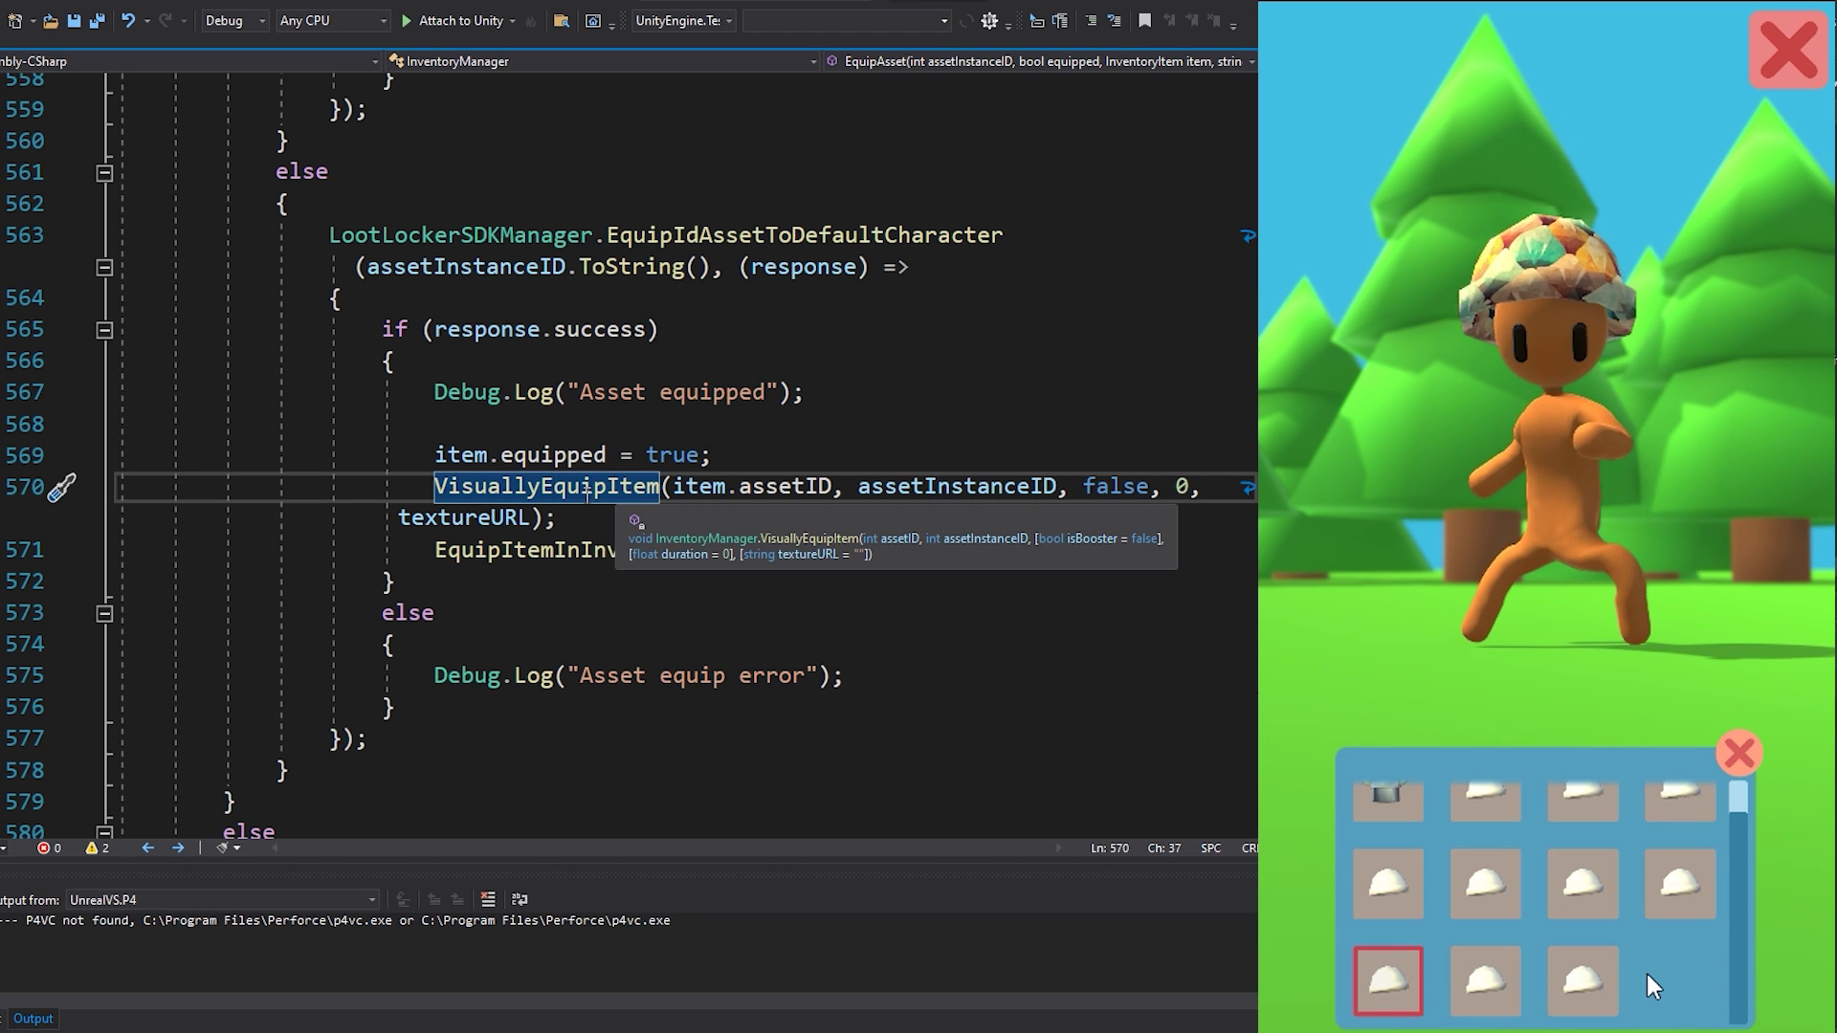
click(580, 488)
click(1689, 893)
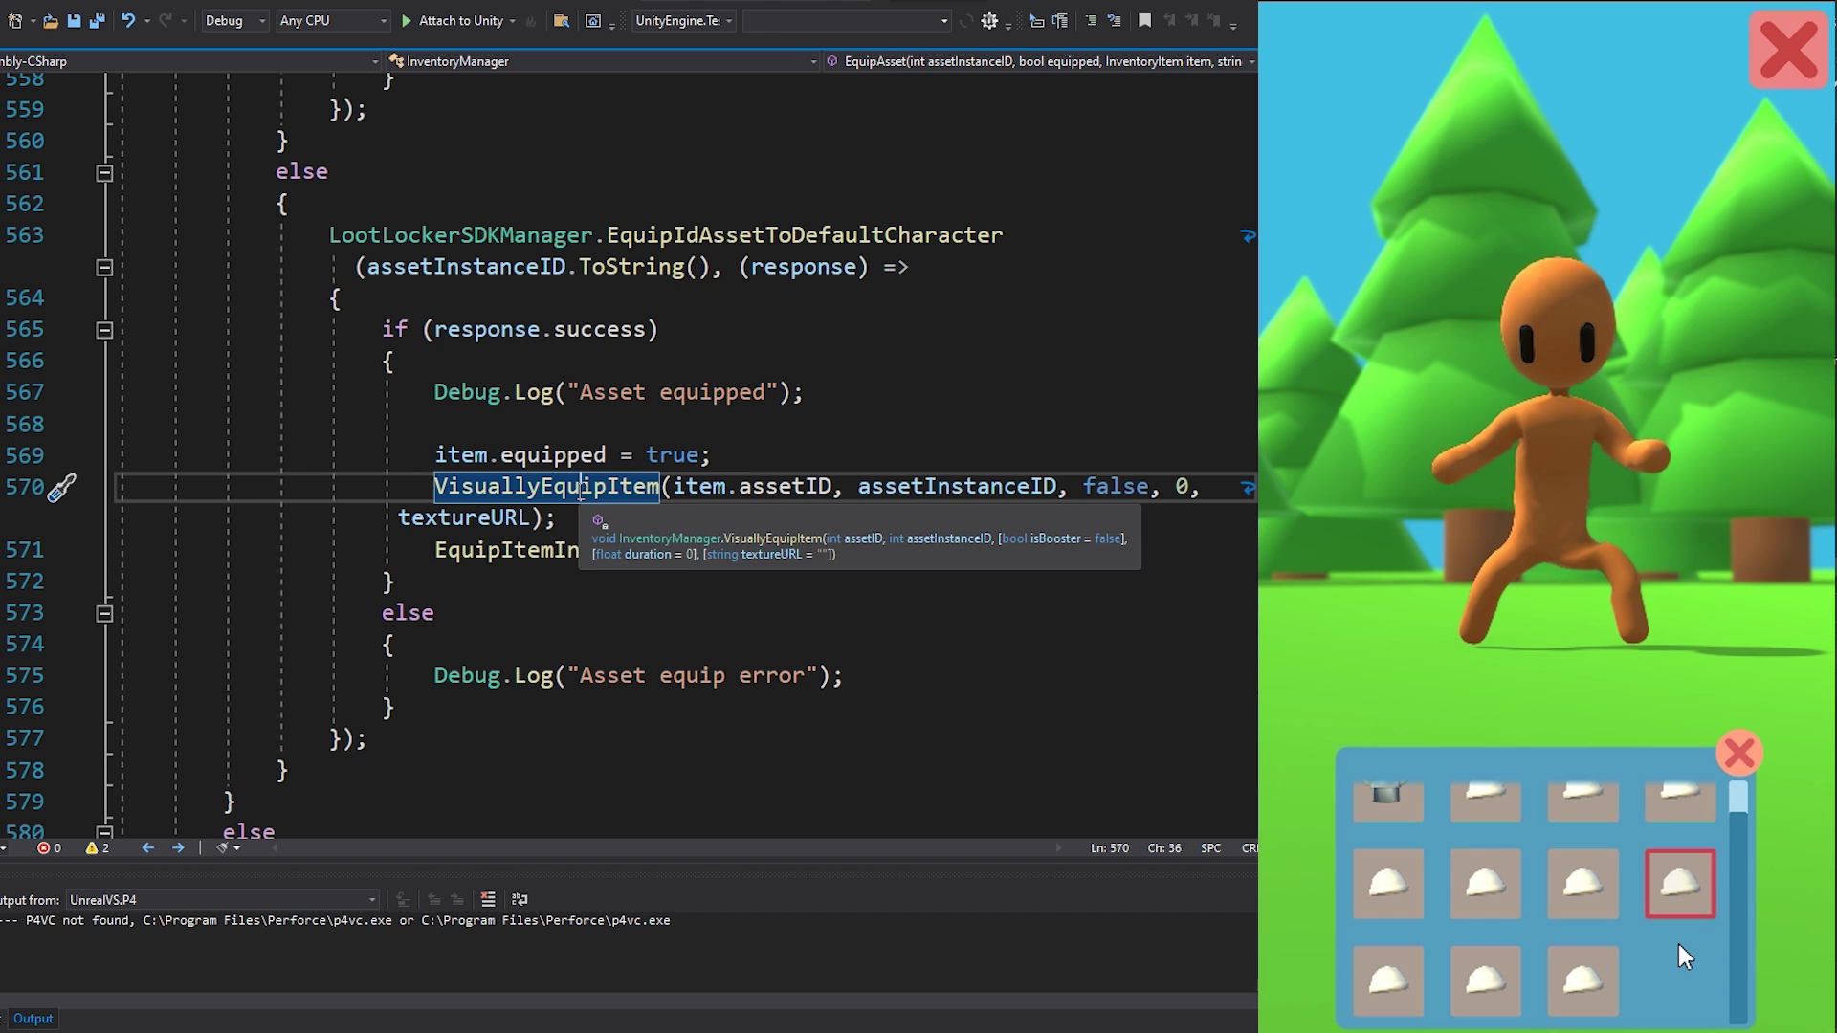
key(F12)
scroll(593, 487, down, 4)
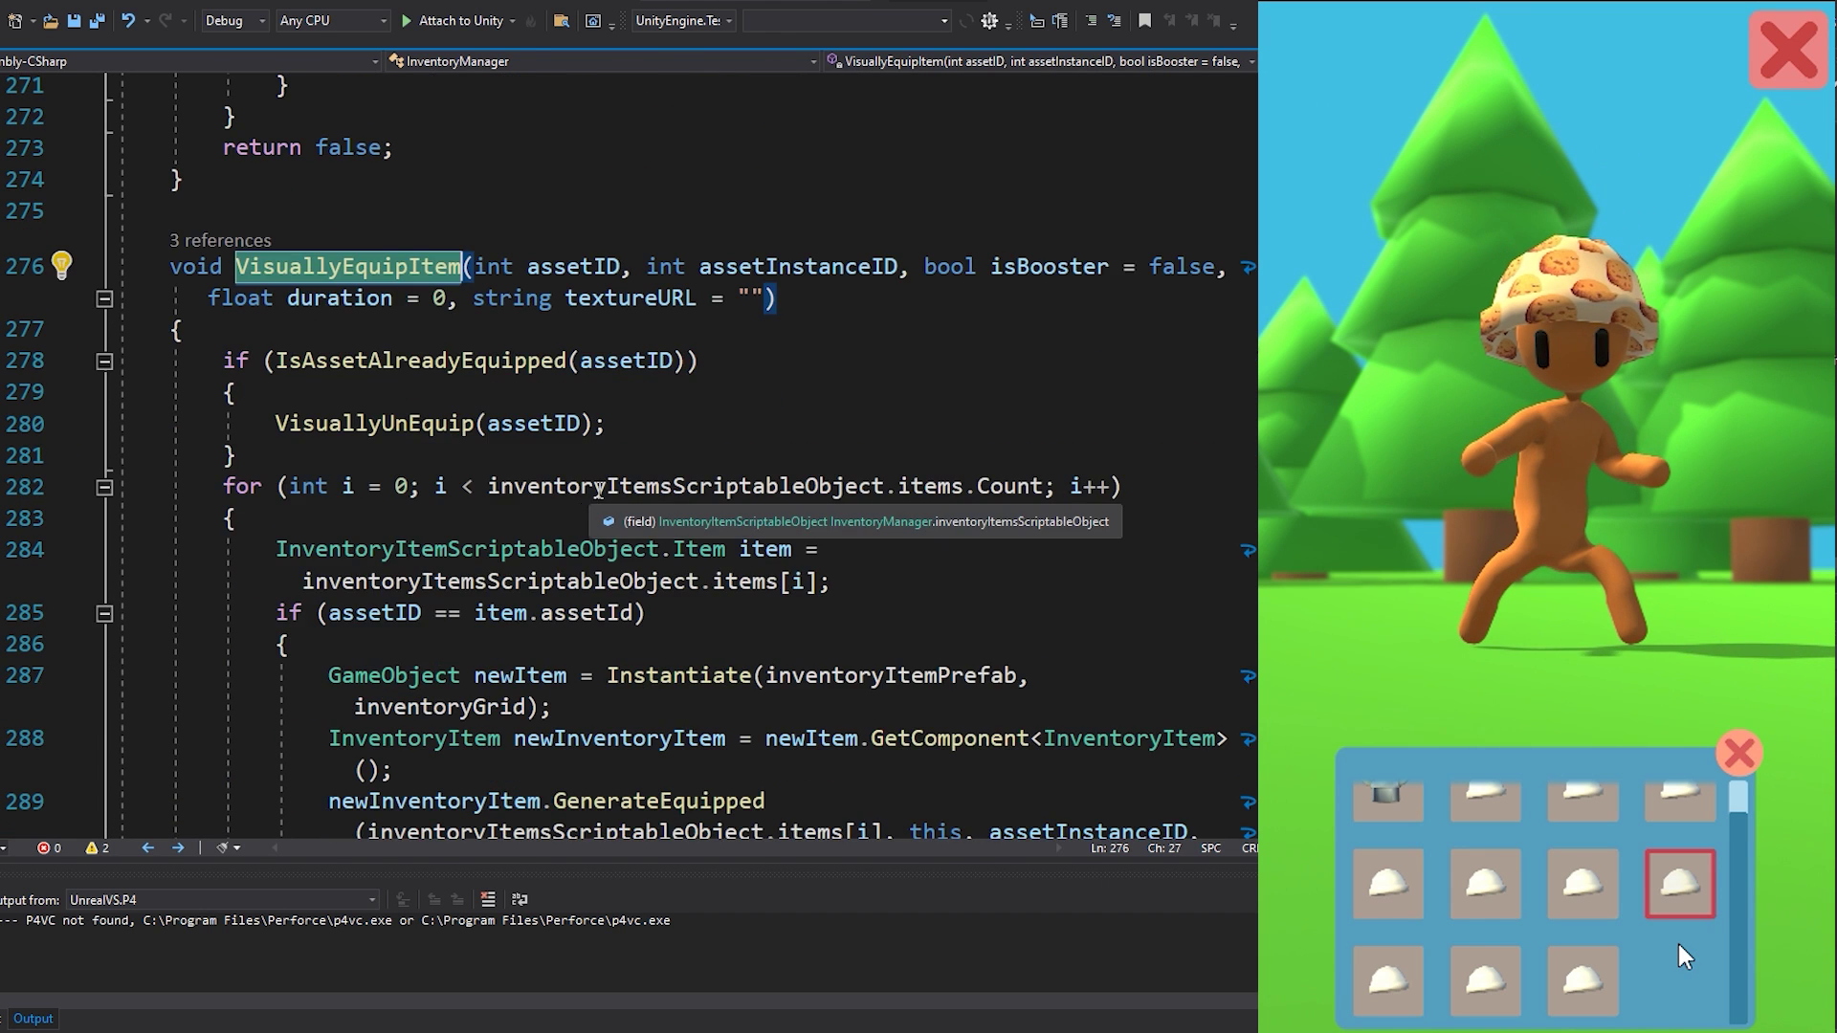
scroll(608, 485, down, 1)
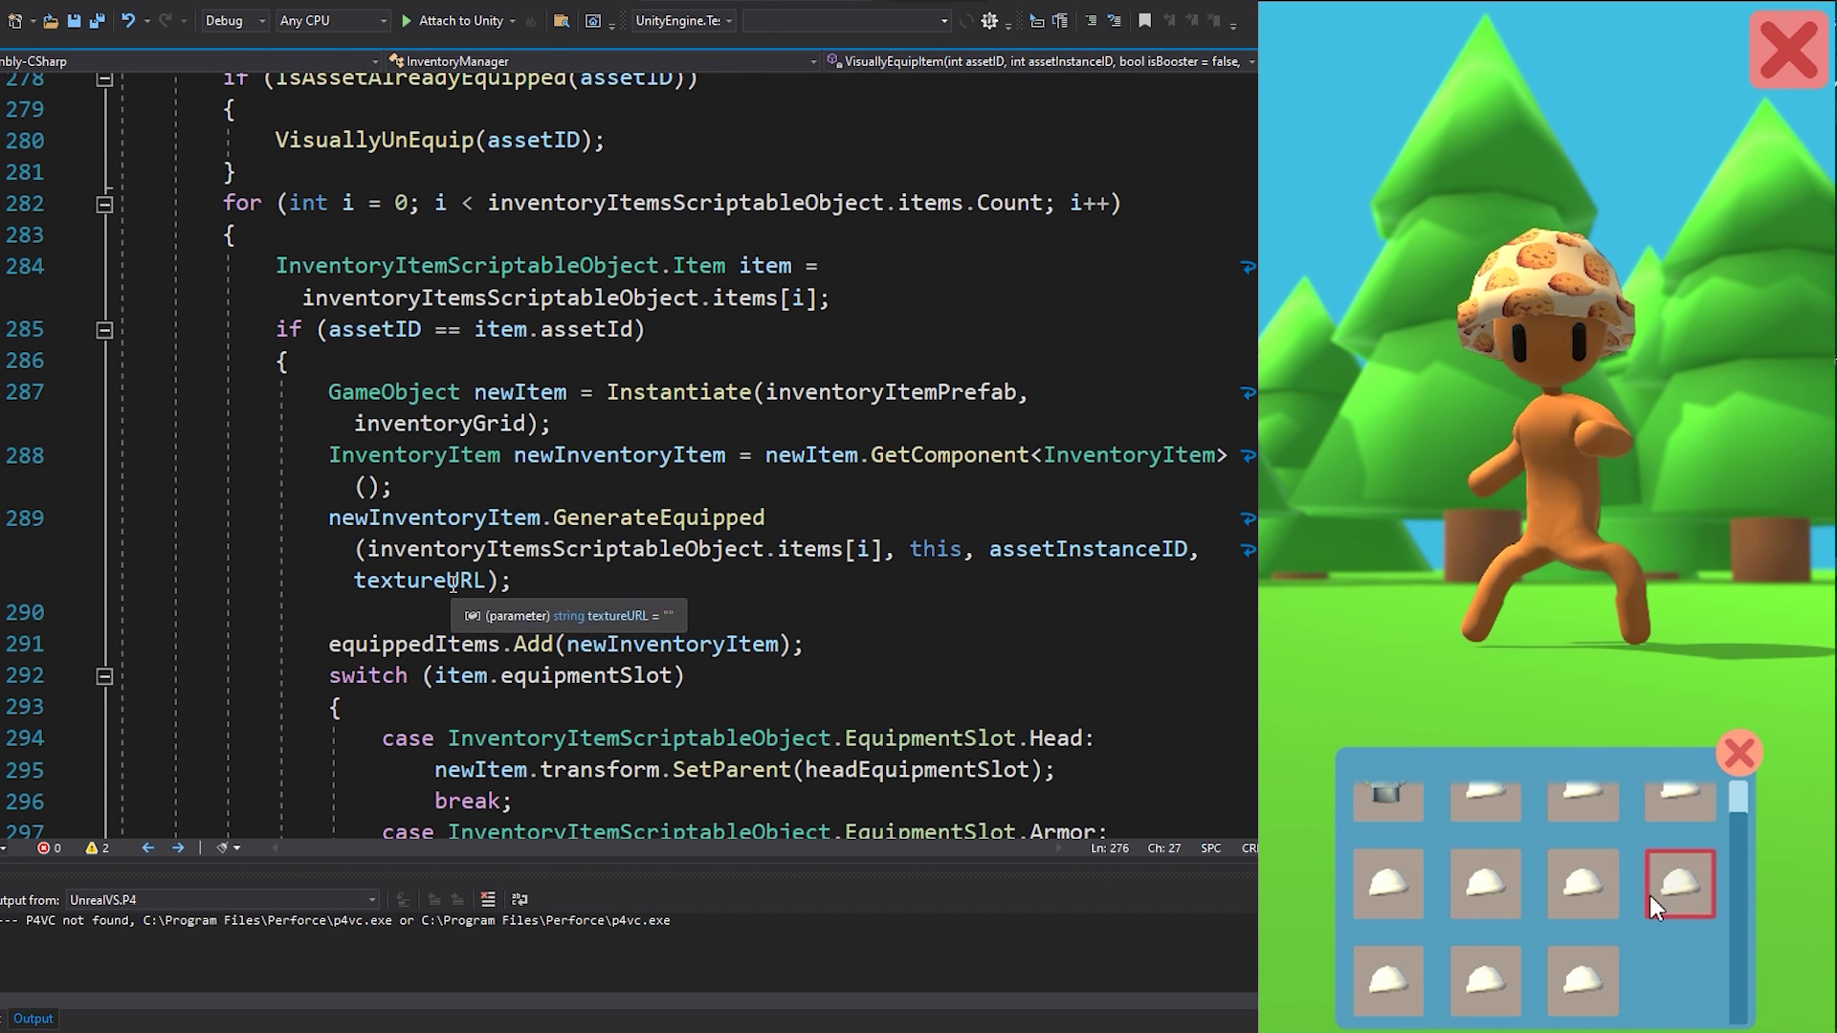
double_click(445, 584)
click(1590, 970)
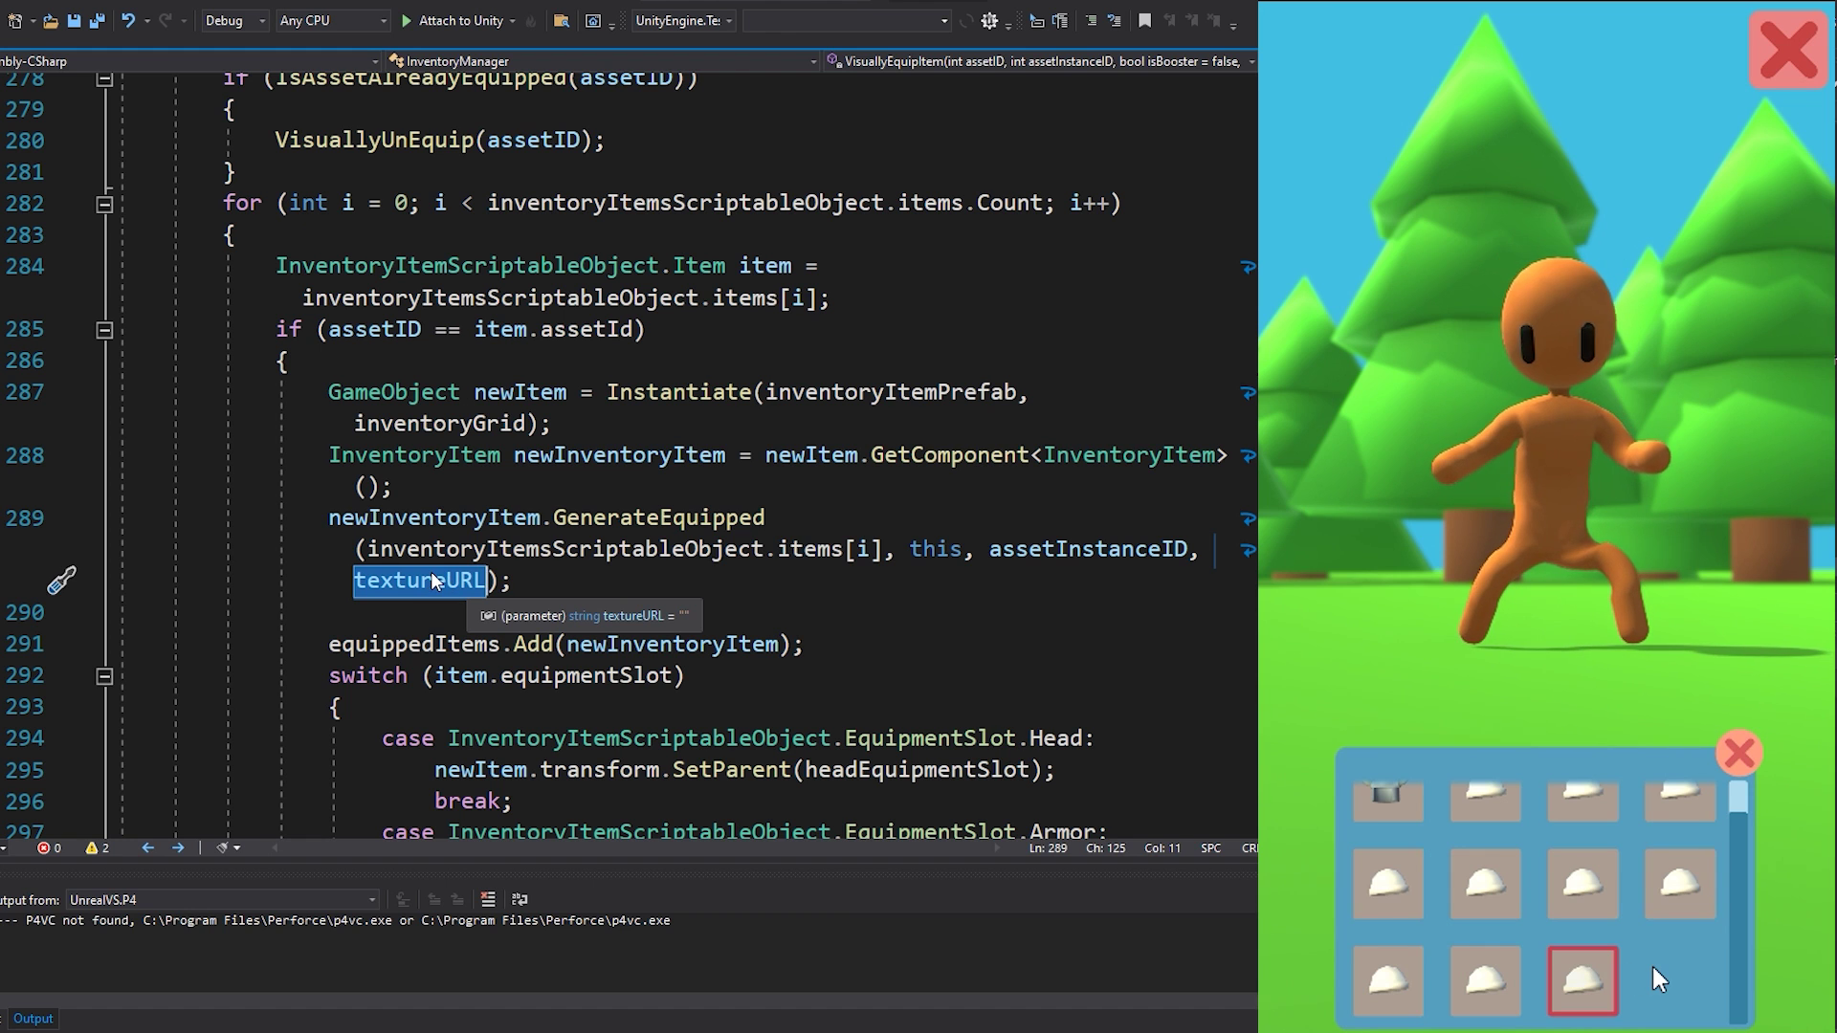
- Go to the definition of GenerateEquipped, examine its mesh assignment and hasTexture check, and equip the flowers hat in the game
double_click(640, 518)
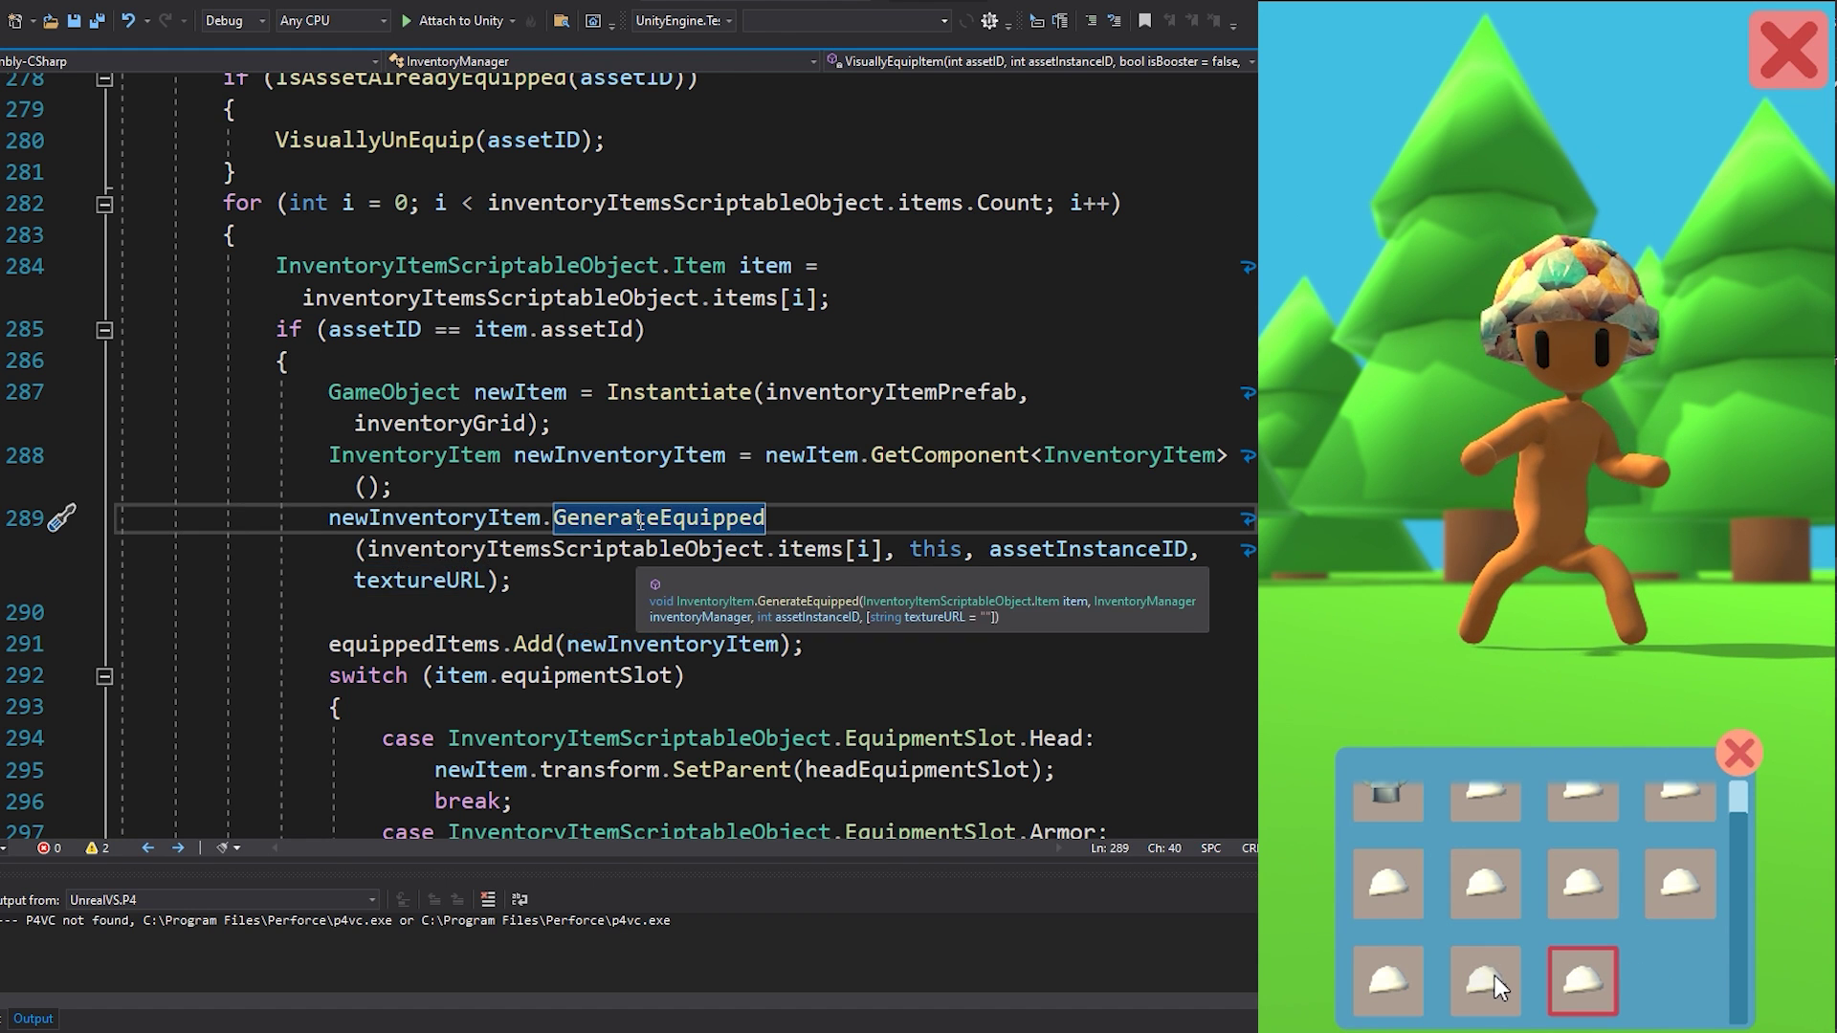
key(F12)
click(1494, 975)
scroll(631, 430, down, 2)
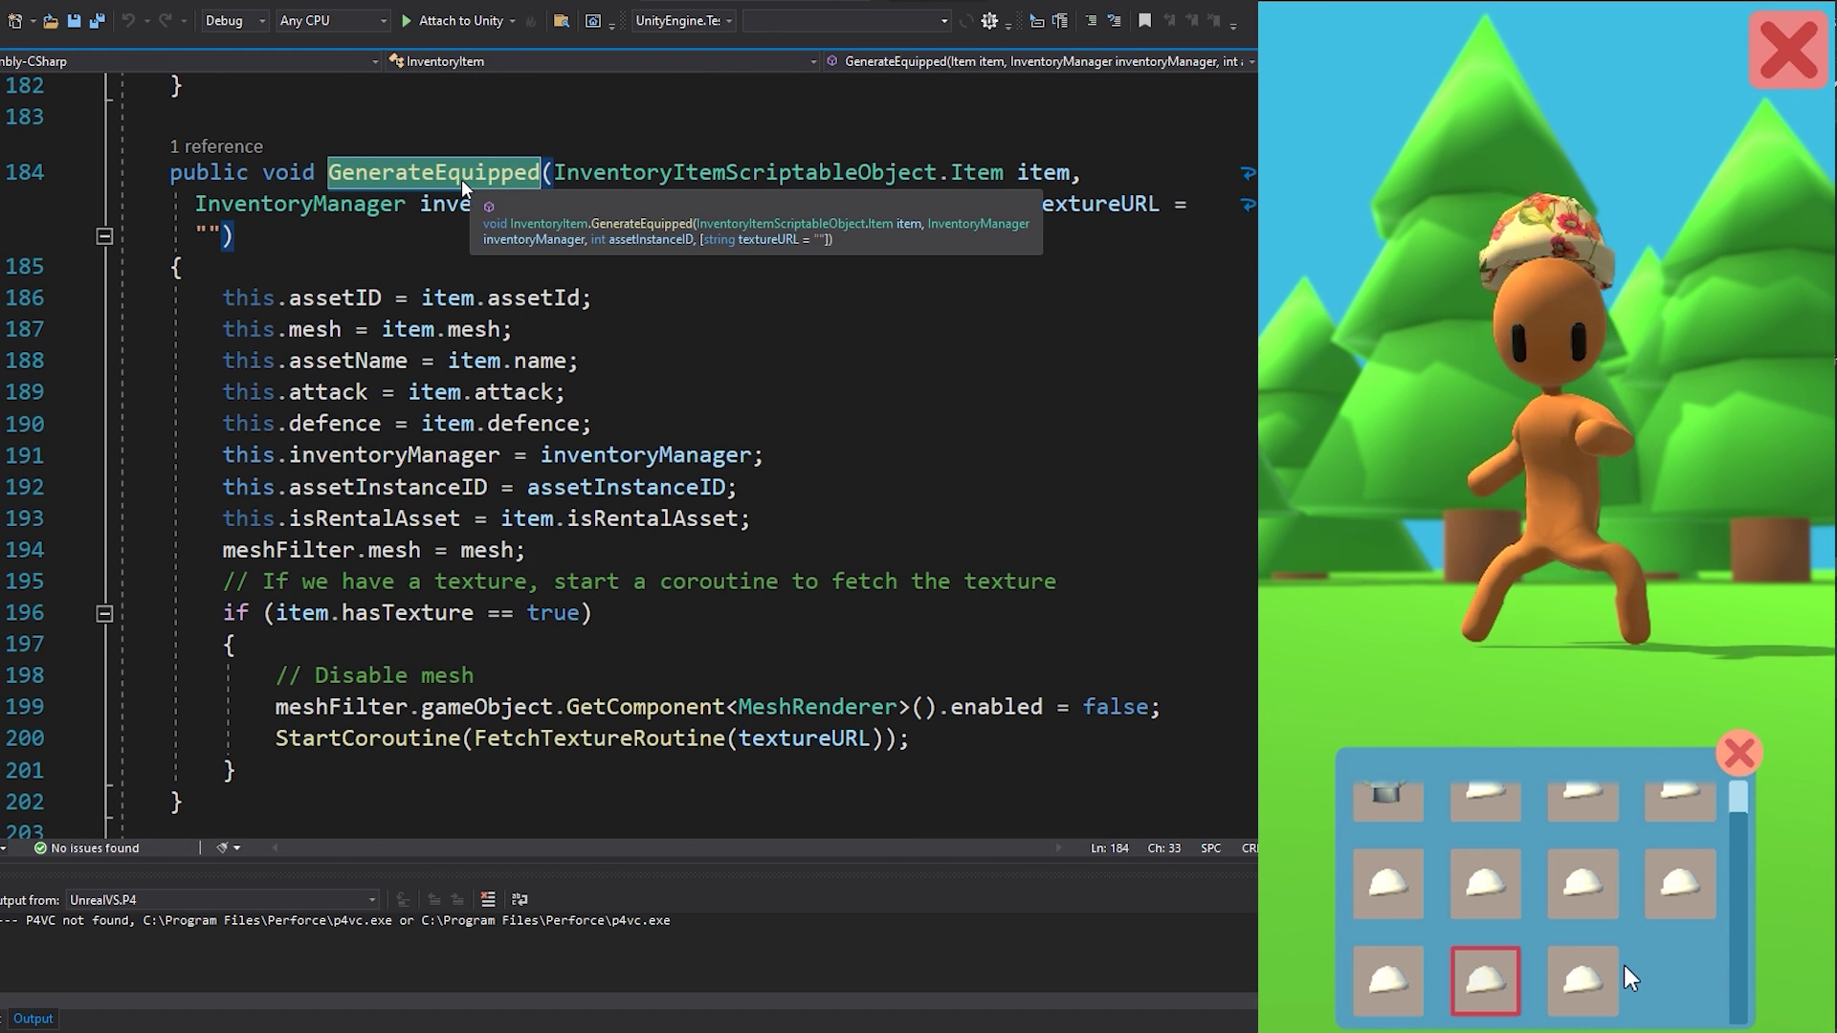
drag(222, 550, 525, 550)
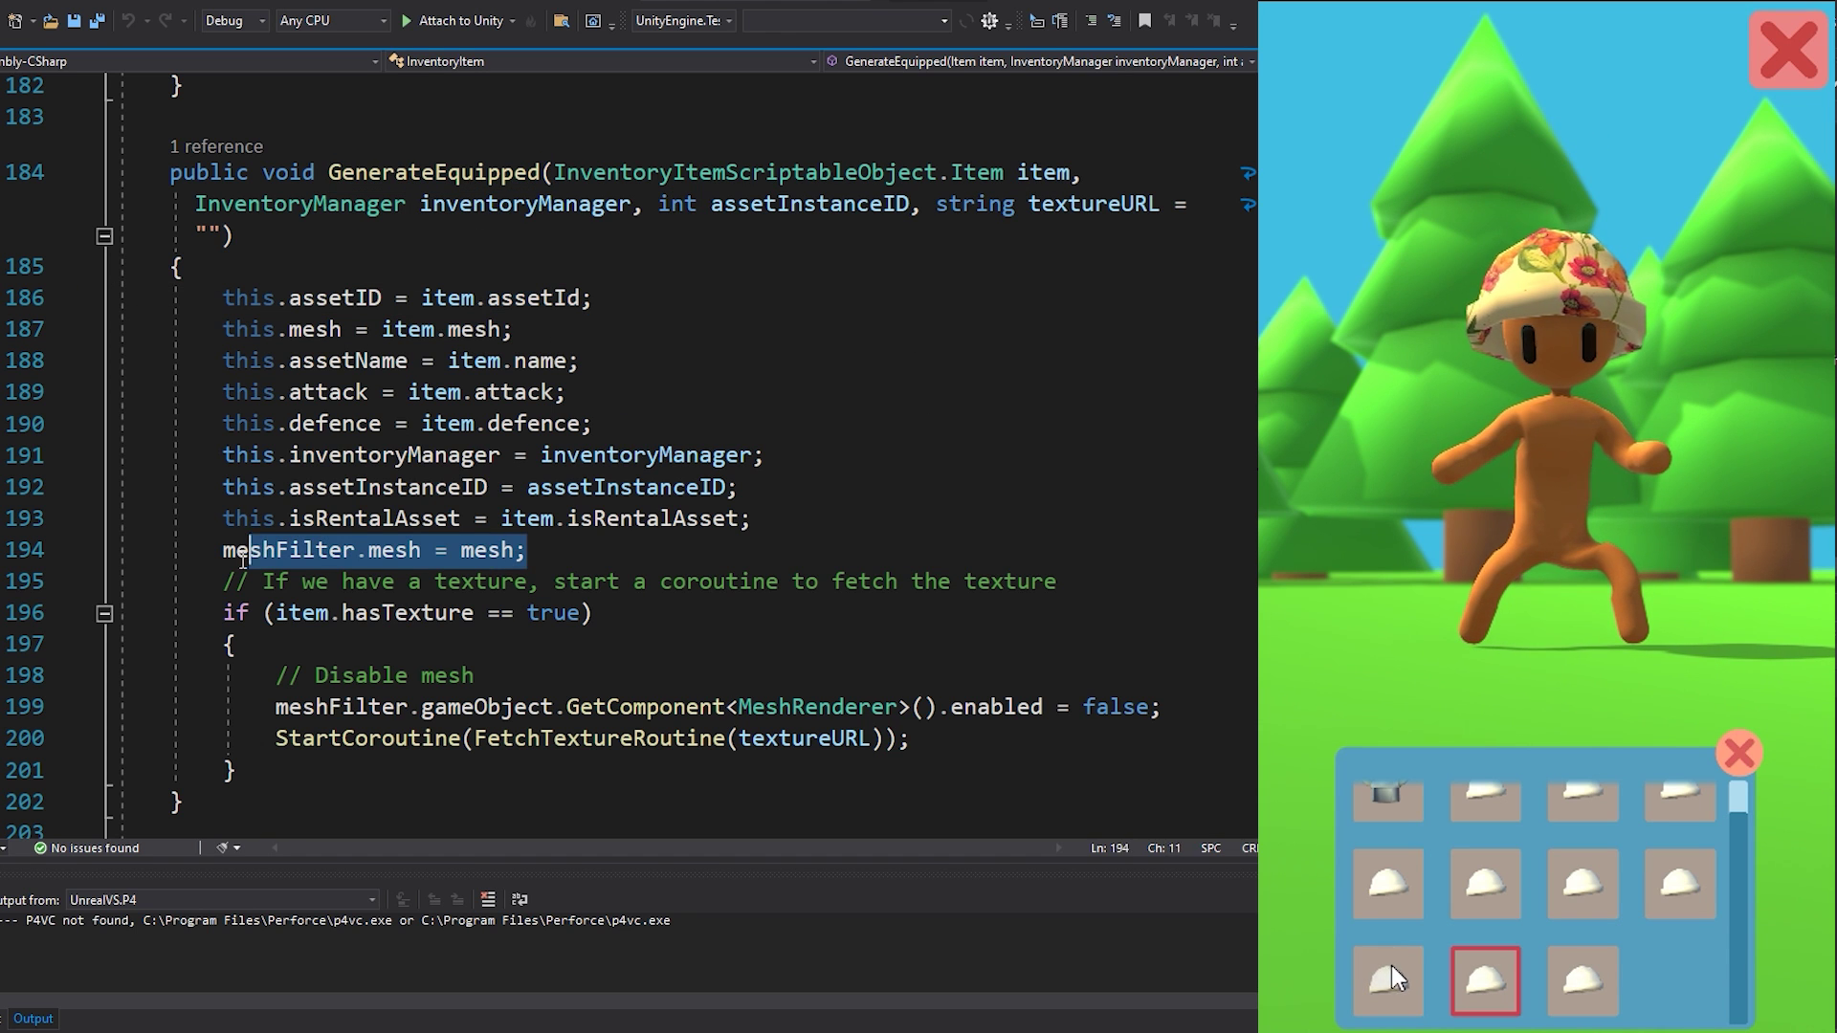
drag(222, 613, 598, 615)
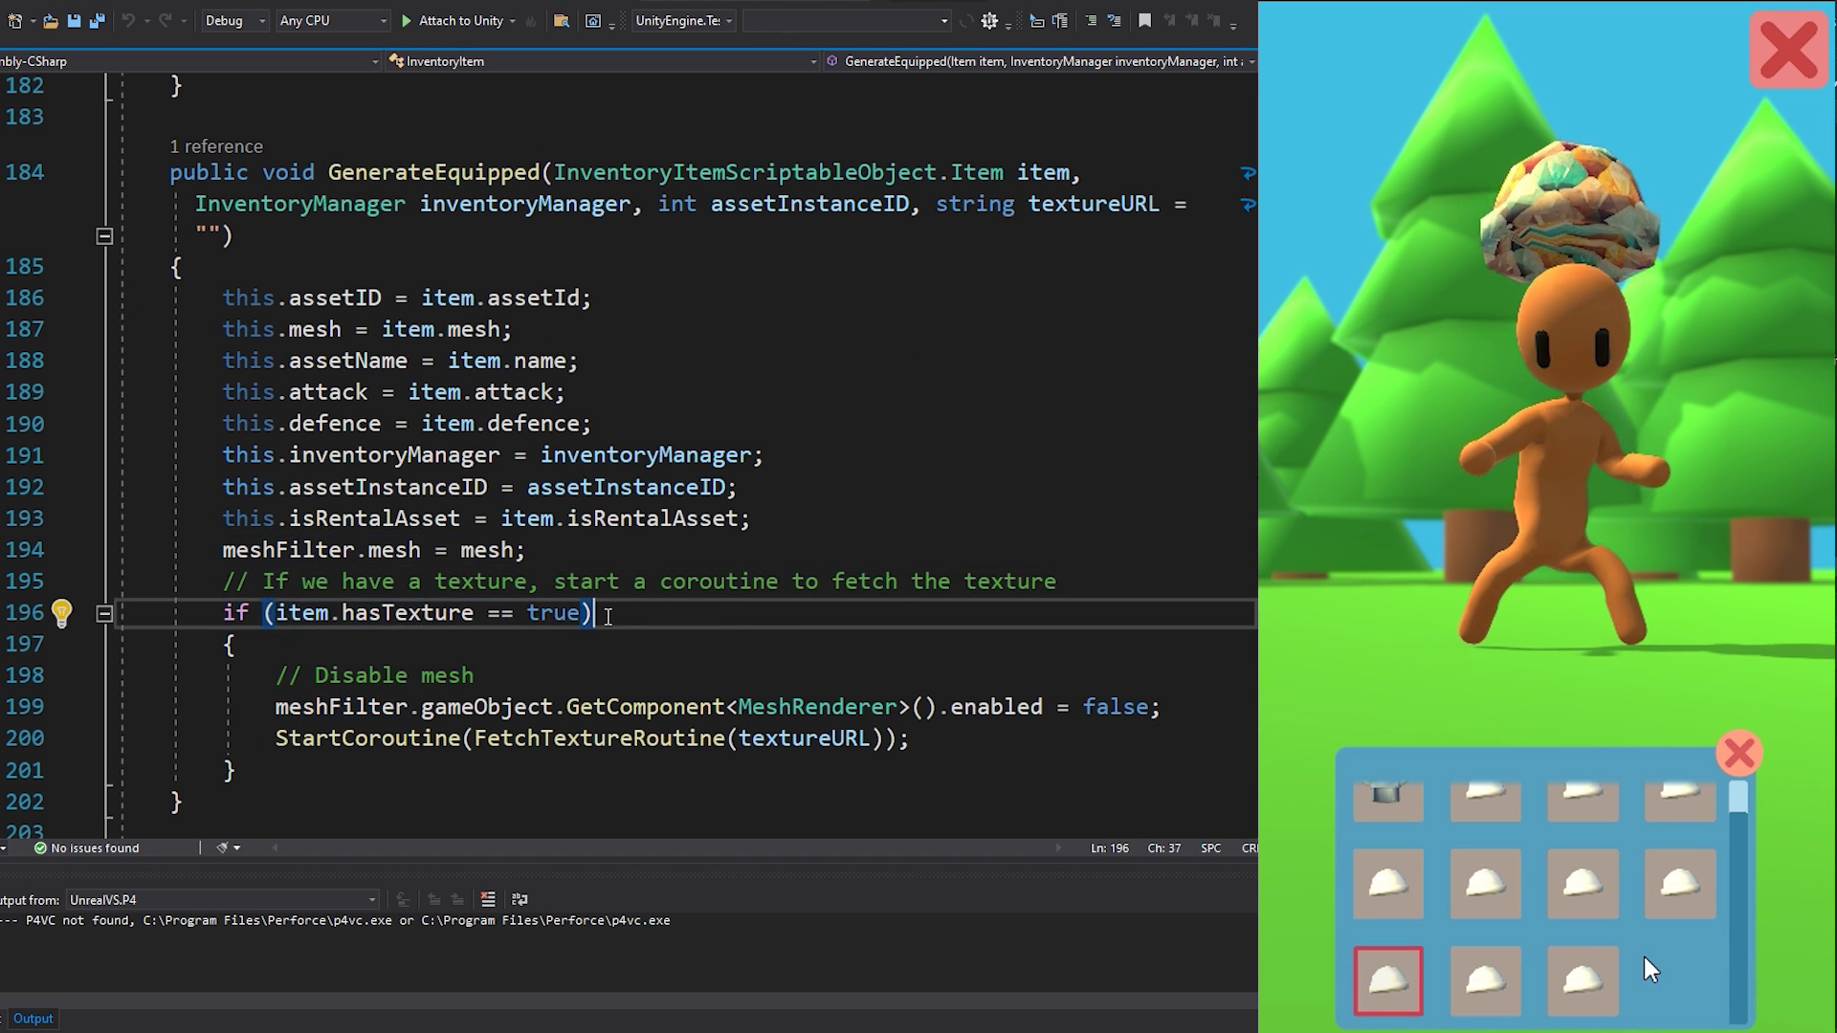
scroll(595, 617, down, 1)
scroll(595, 617, down, 1)
- Examine how FetchTextureRoutine requests, waits for and applies the texture, switching between differently textured hats in the game
double_click(622, 551)
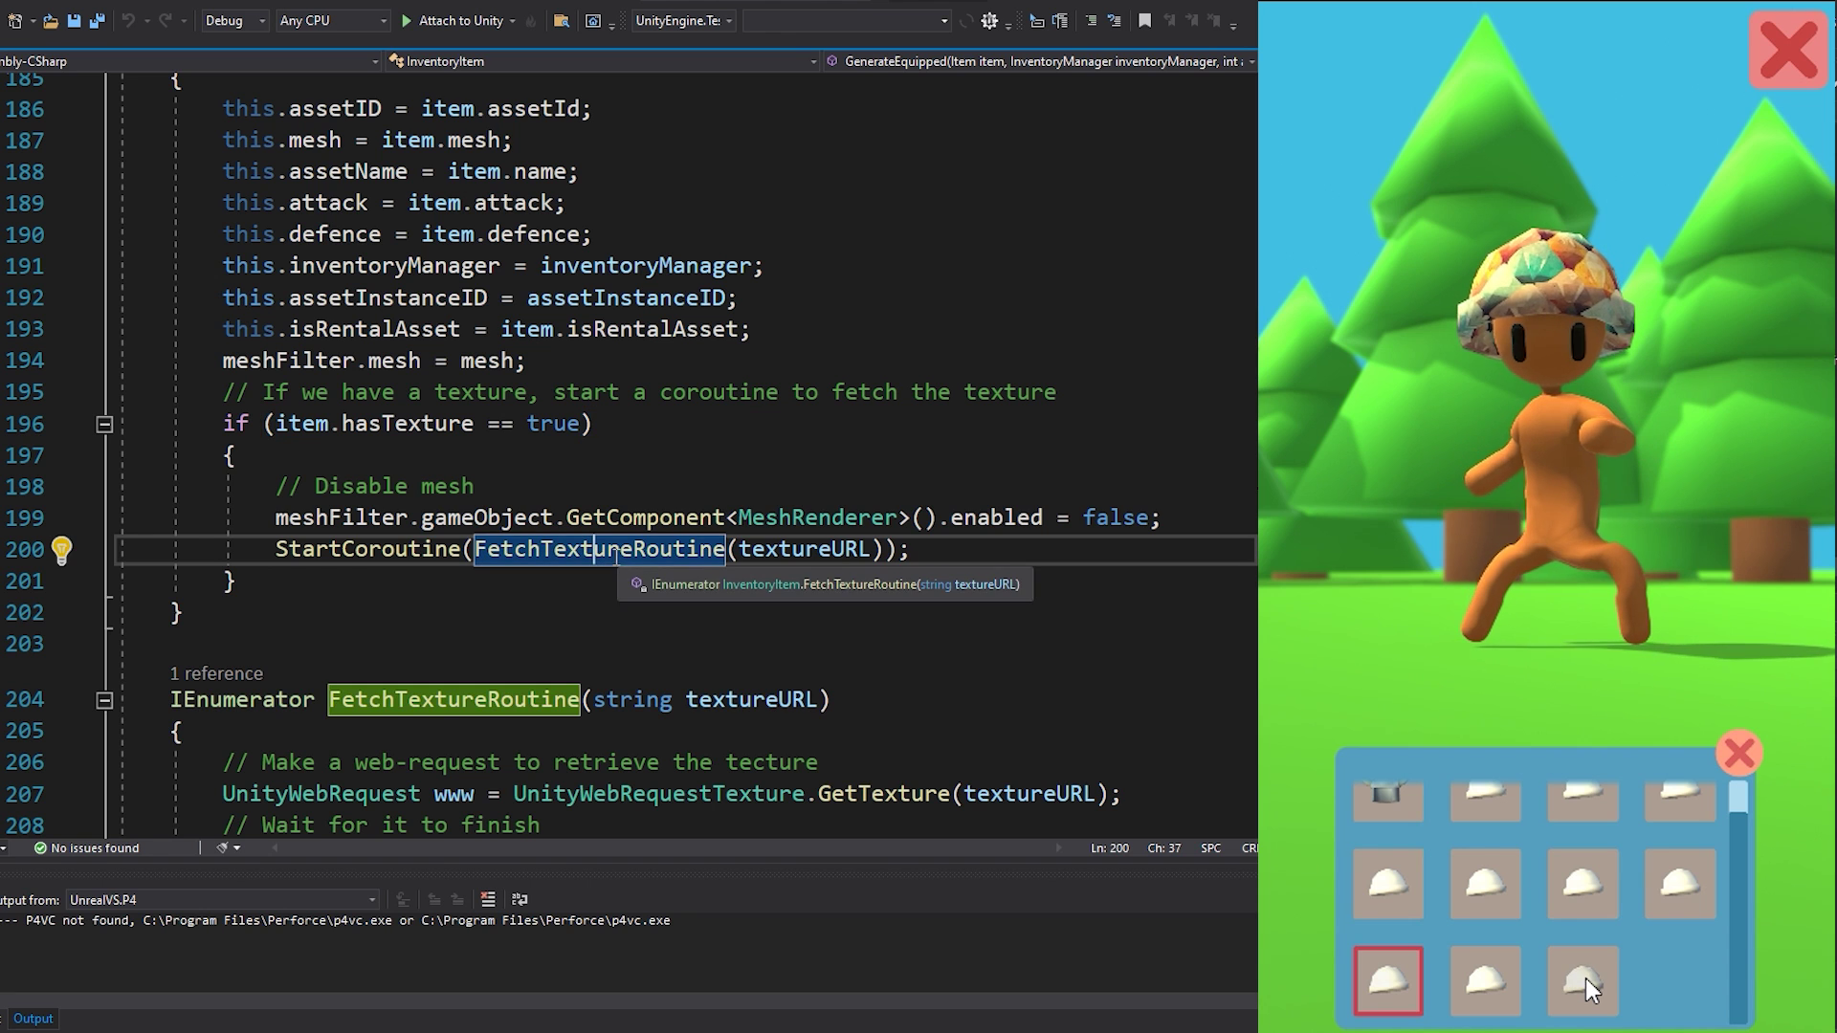
click(1586, 978)
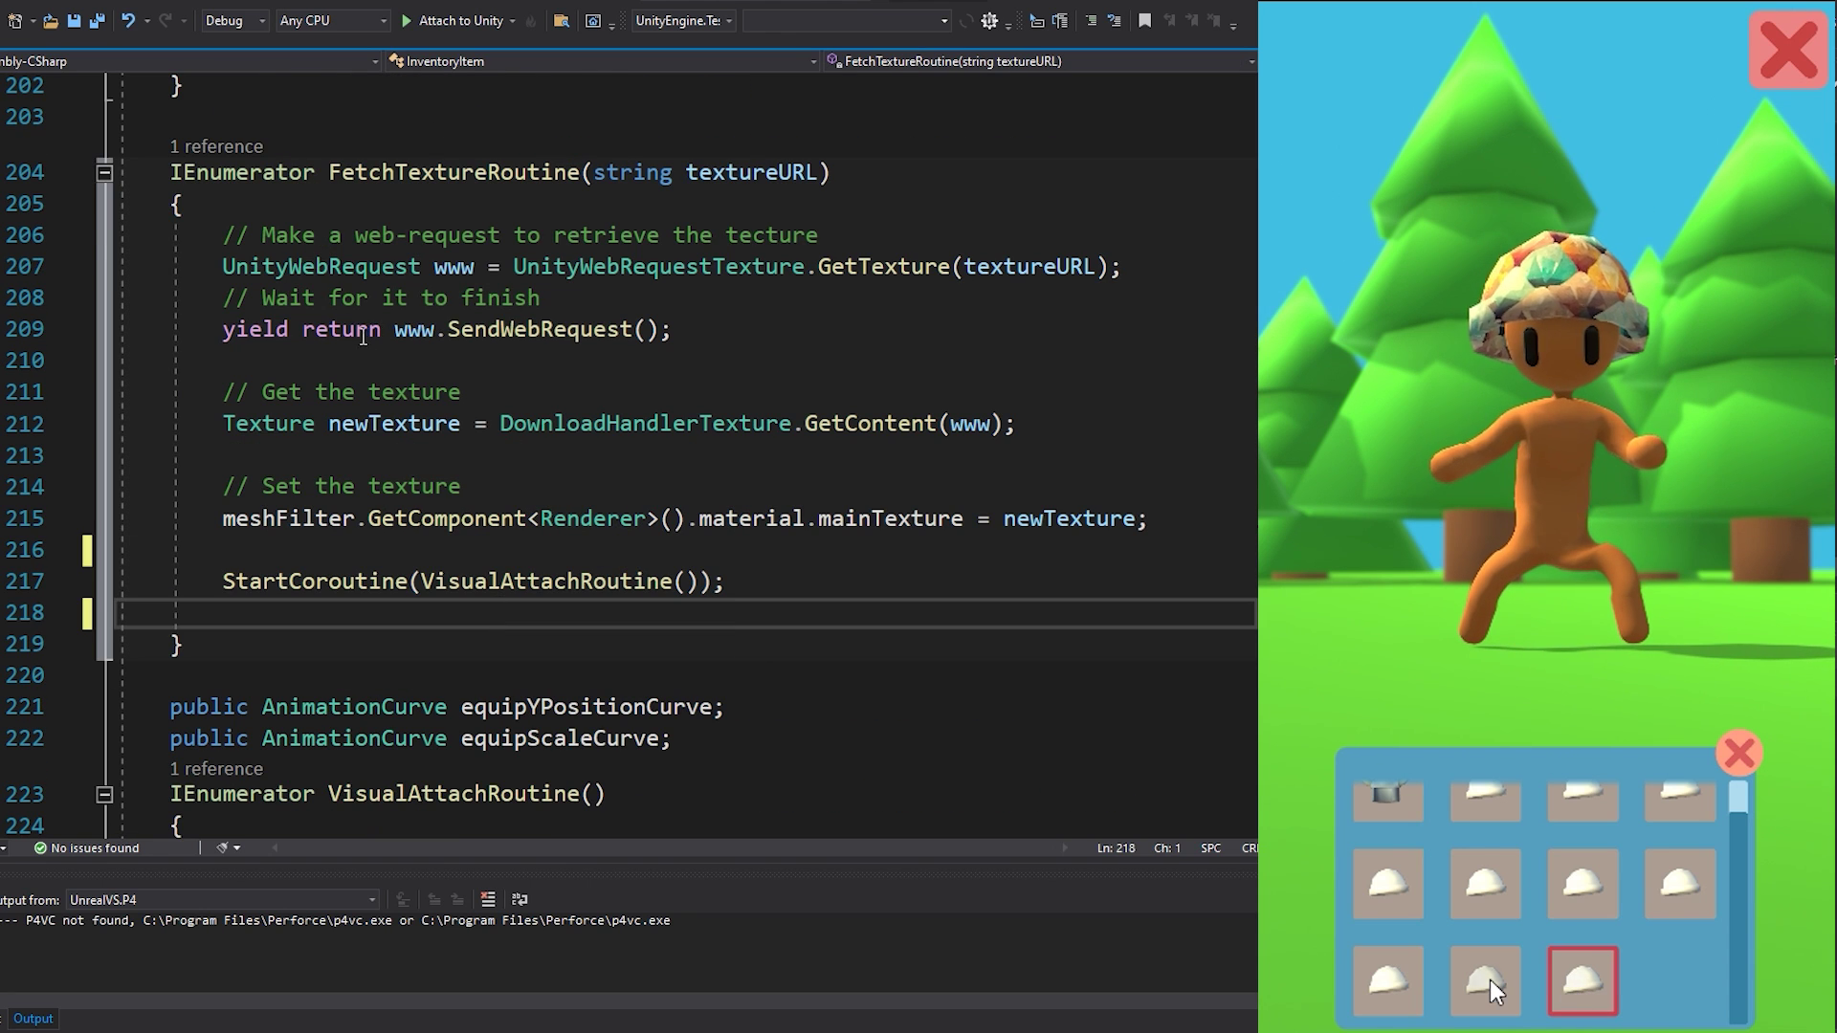
click(1489, 979)
drag(222, 266, 1140, 273)
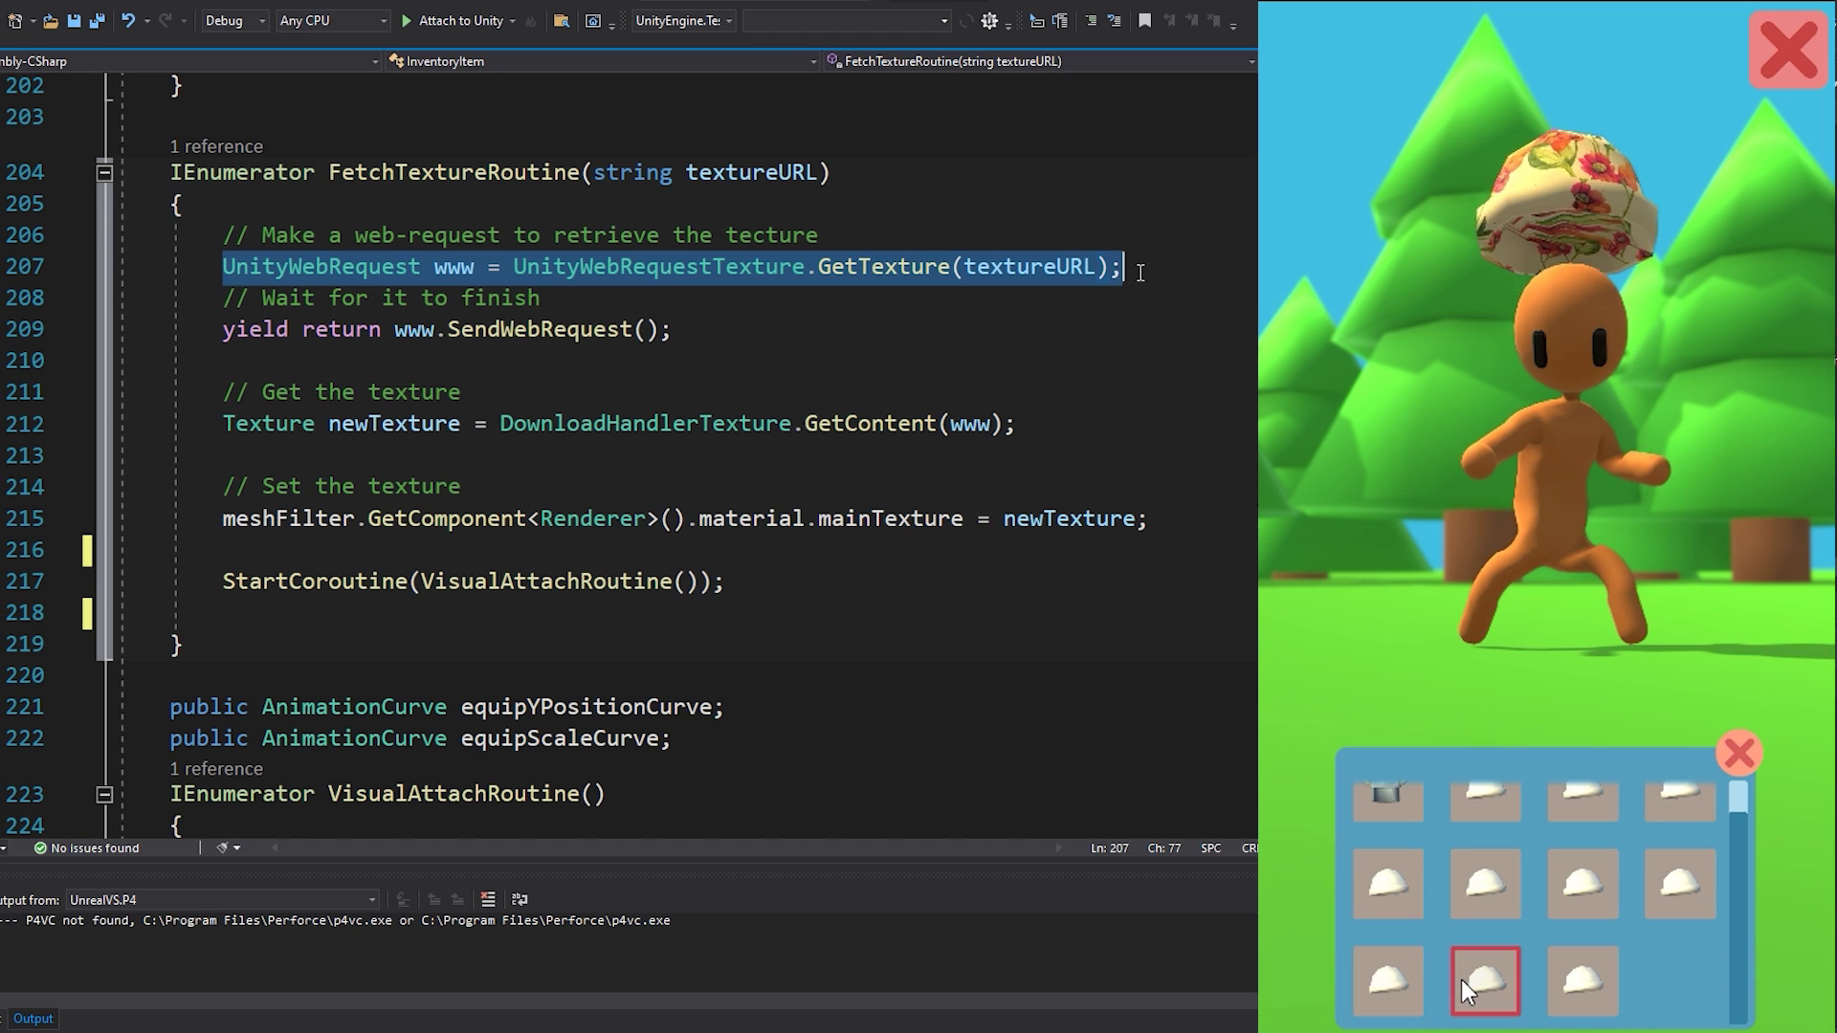
click(1404, 977)
drag(222, 329, 675, 331)
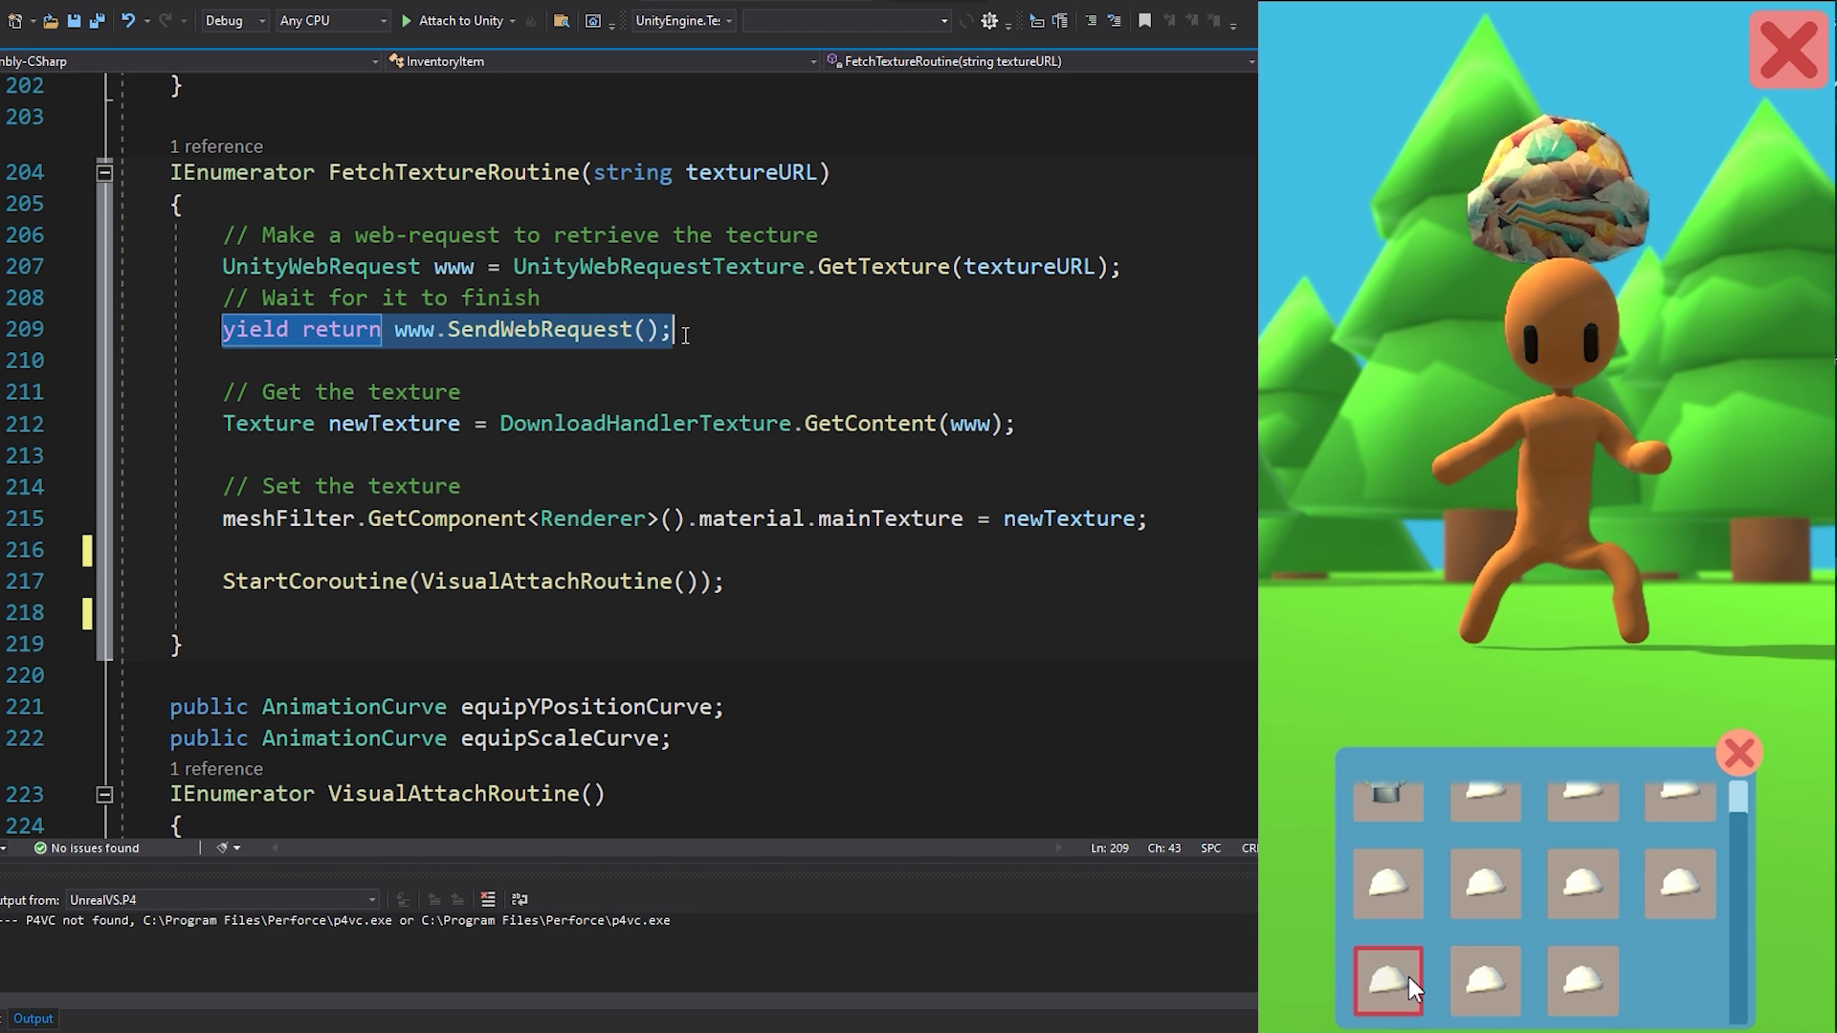
drag(225, 393, 1169, 530)
- Switch through the cookies and diamonds hats to the flowers hat, close the inventory and rotate the view around the character
click(1667, 901)
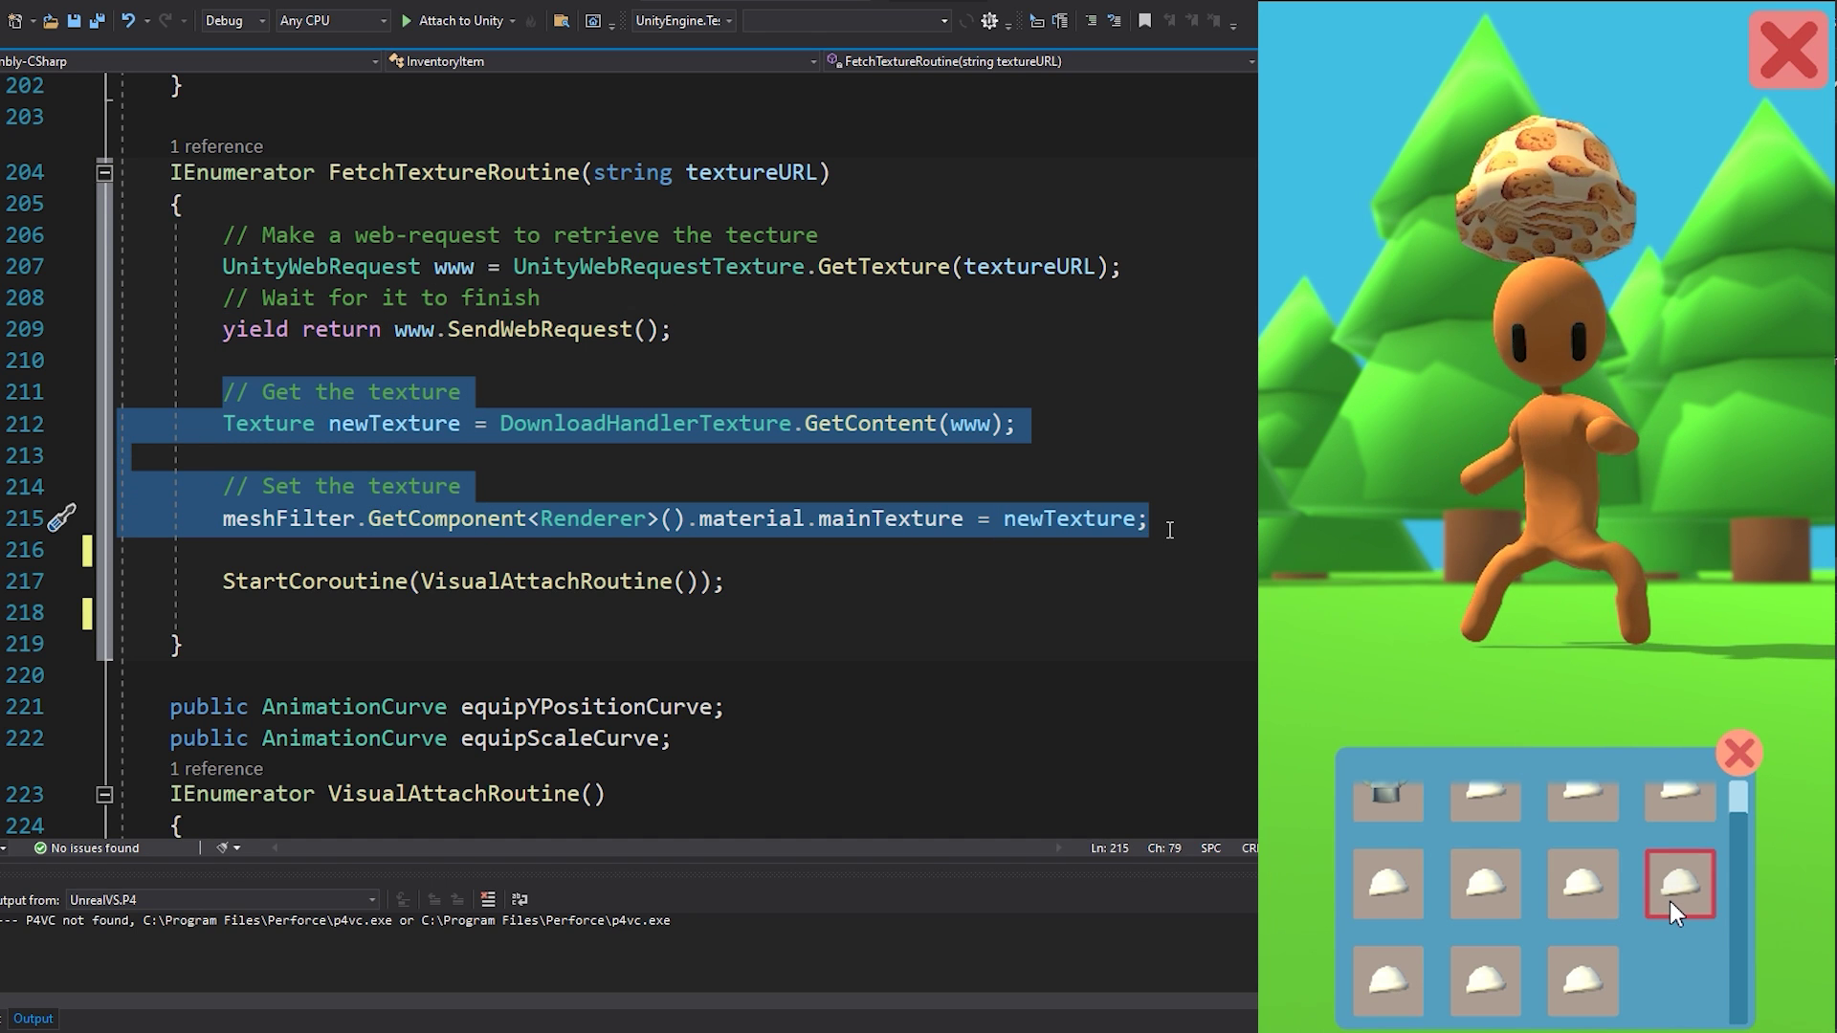
click(1575, 963)
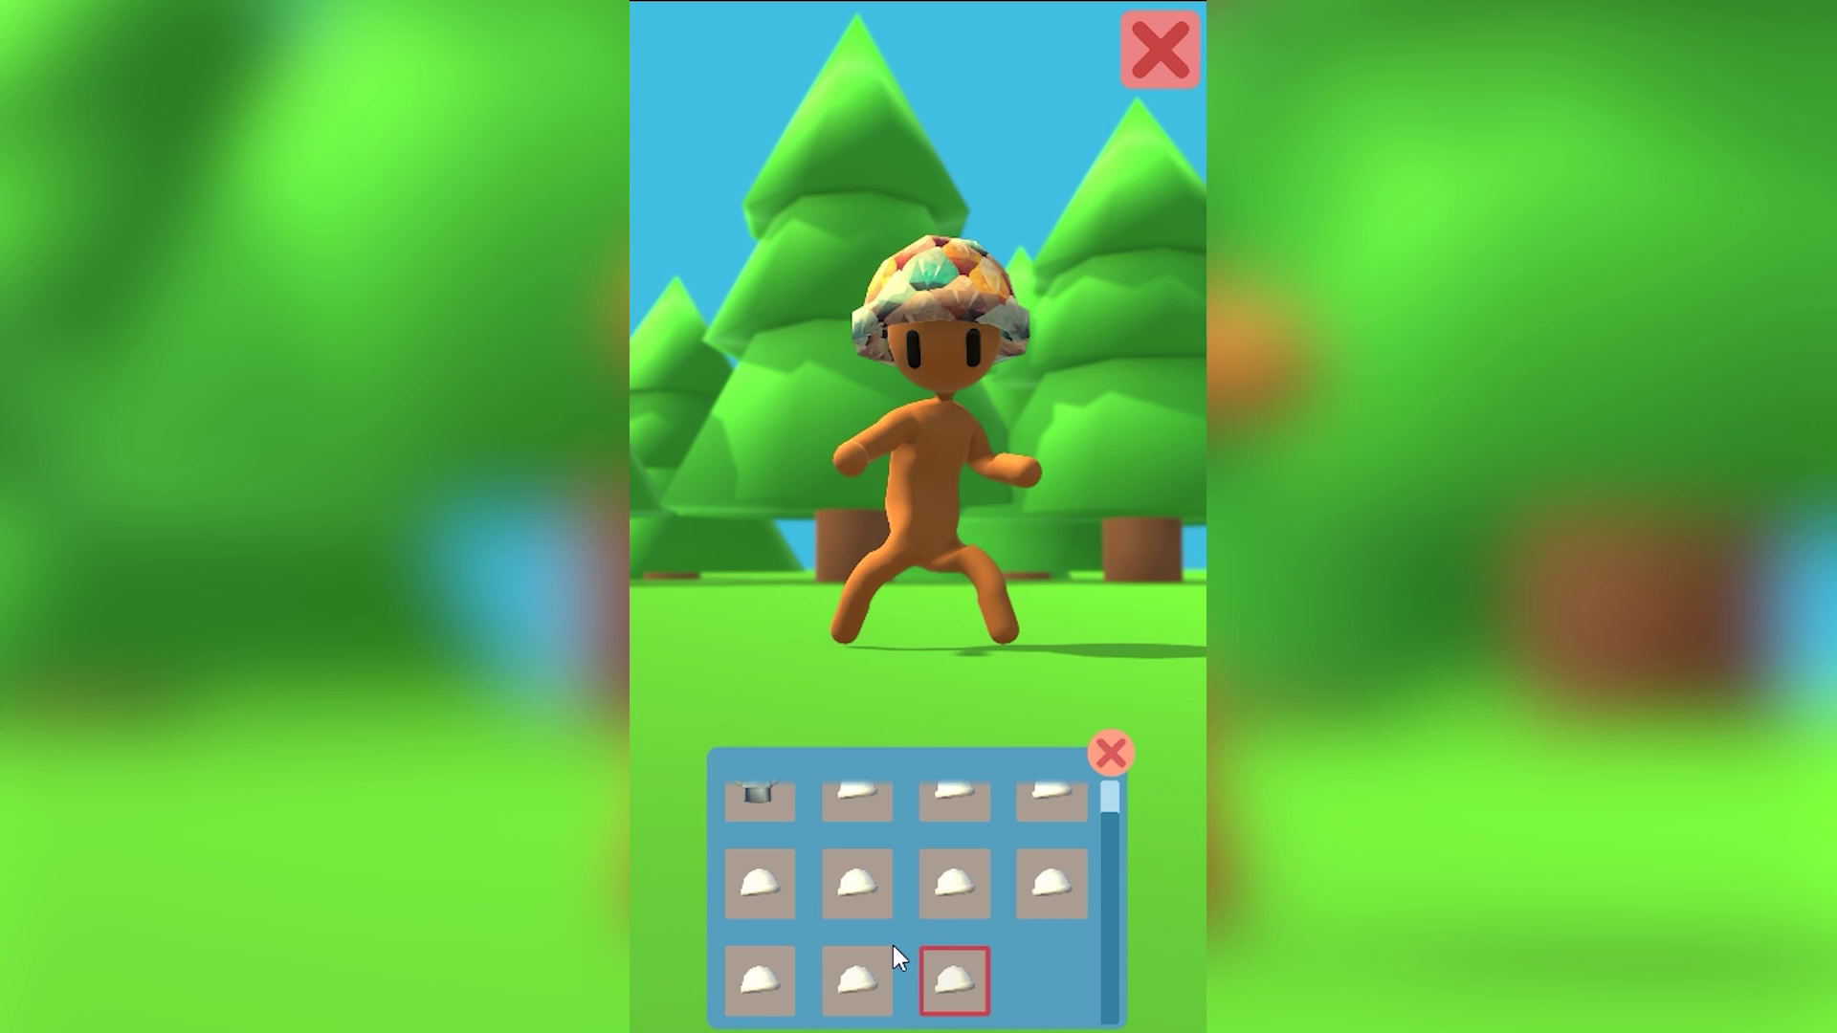
click(867, 974)
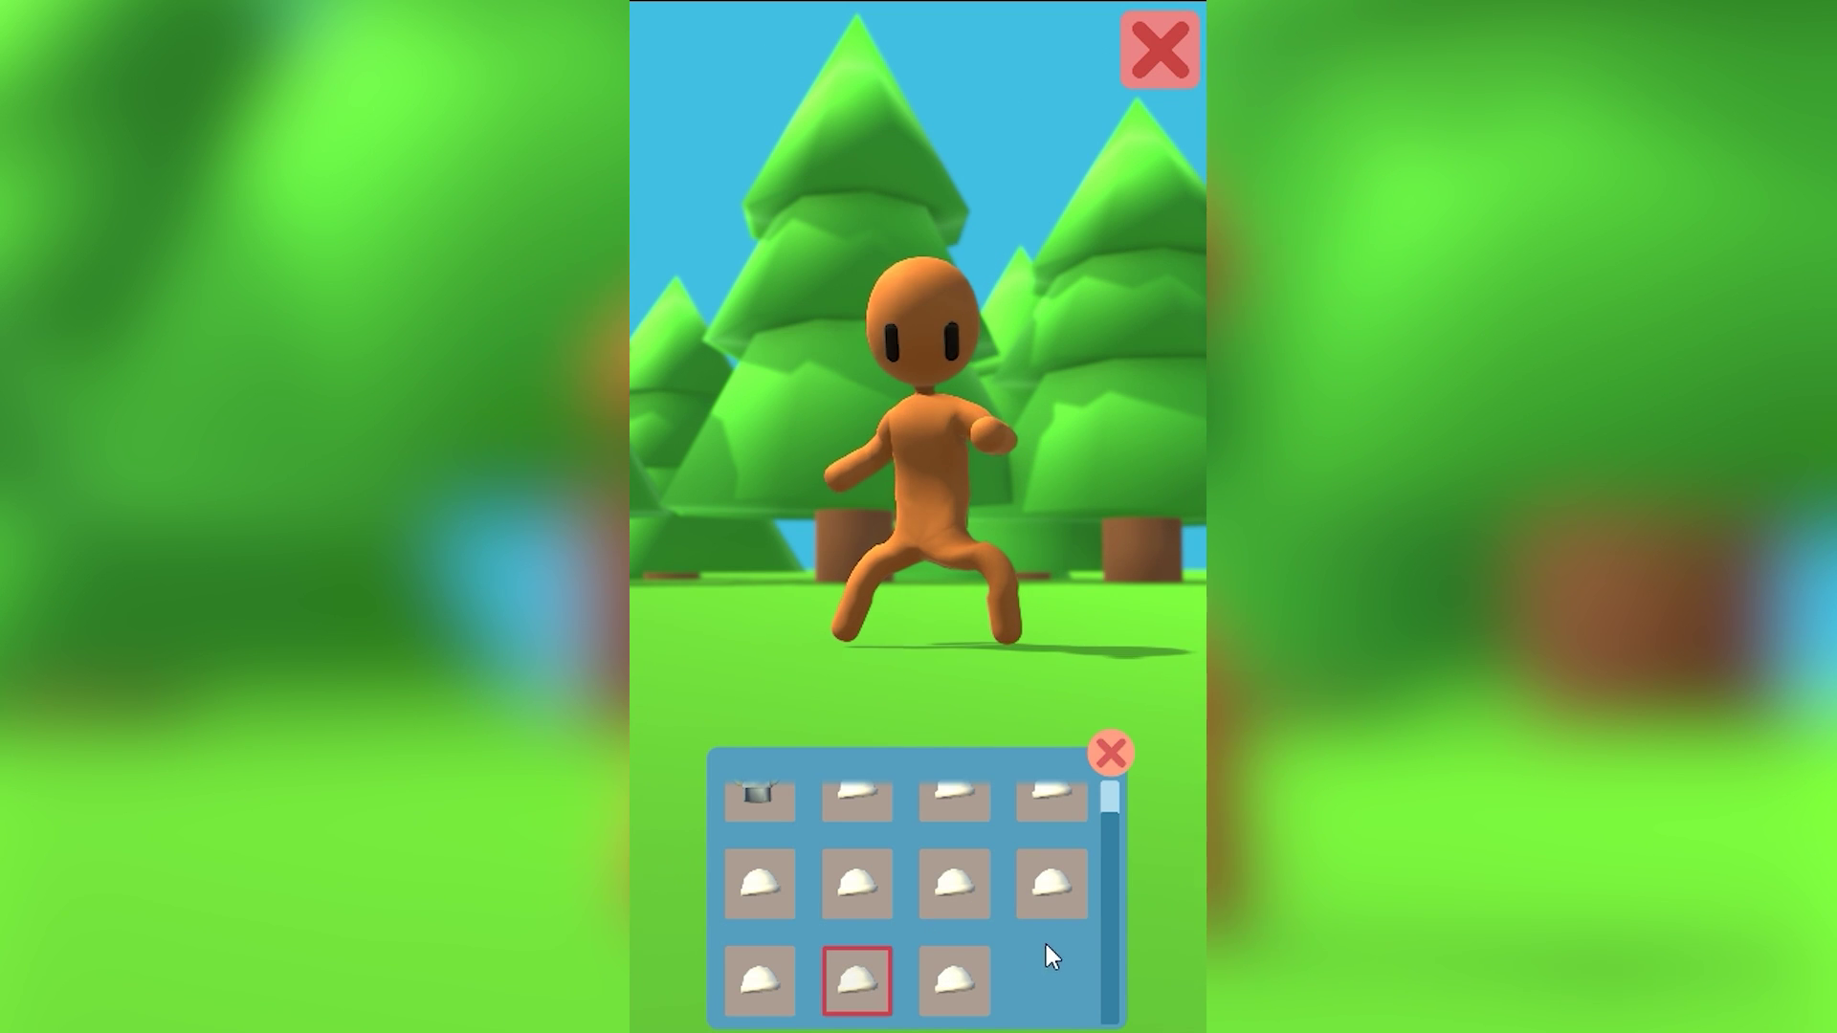
click(1110, 753)
drag(1115, 756, 1017, 779)
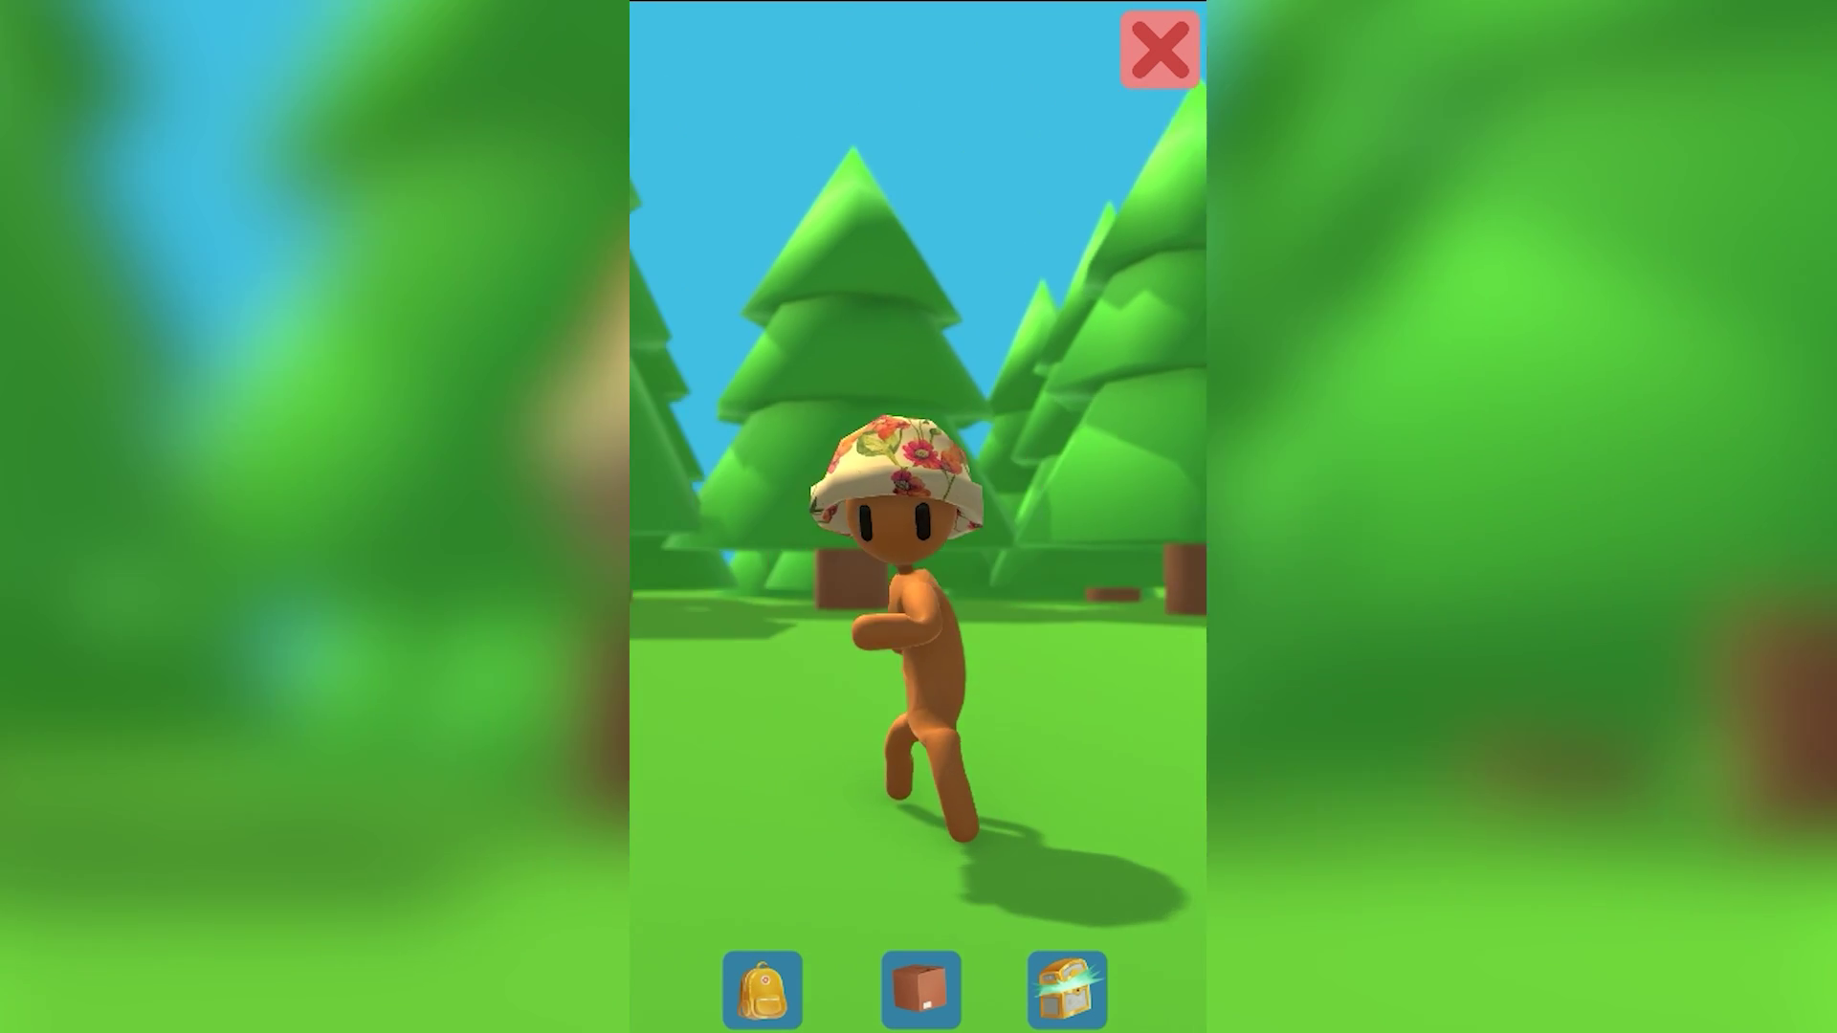